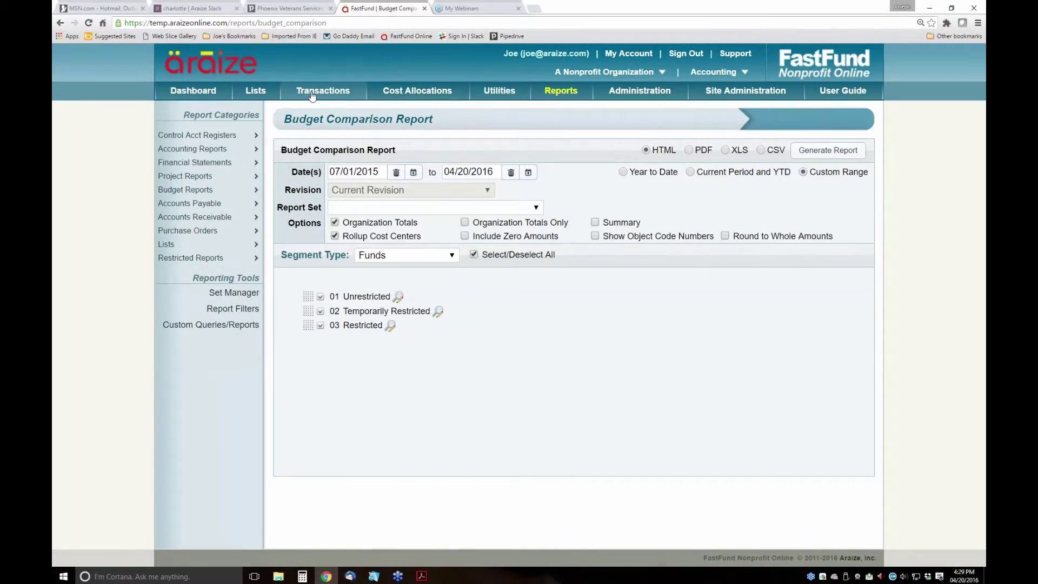
Look over the Cash Disbursements and Cash Receipts forms, finishing on a blank Vendor Invoices form.
{"action": "left_click", "coordinate": [314, 92]}
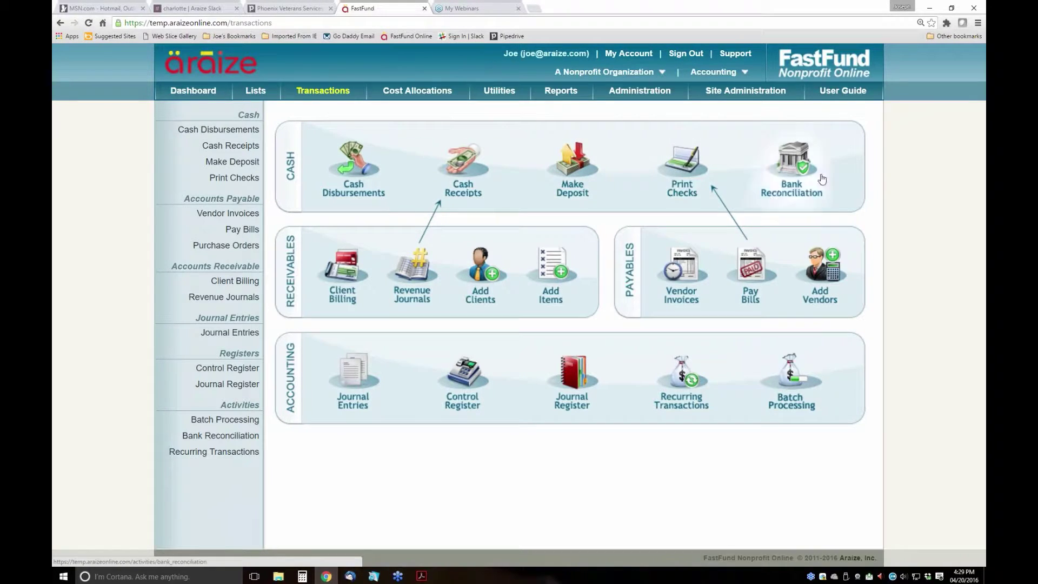
{"action": "left_click", "coordinate": [357, 158]}
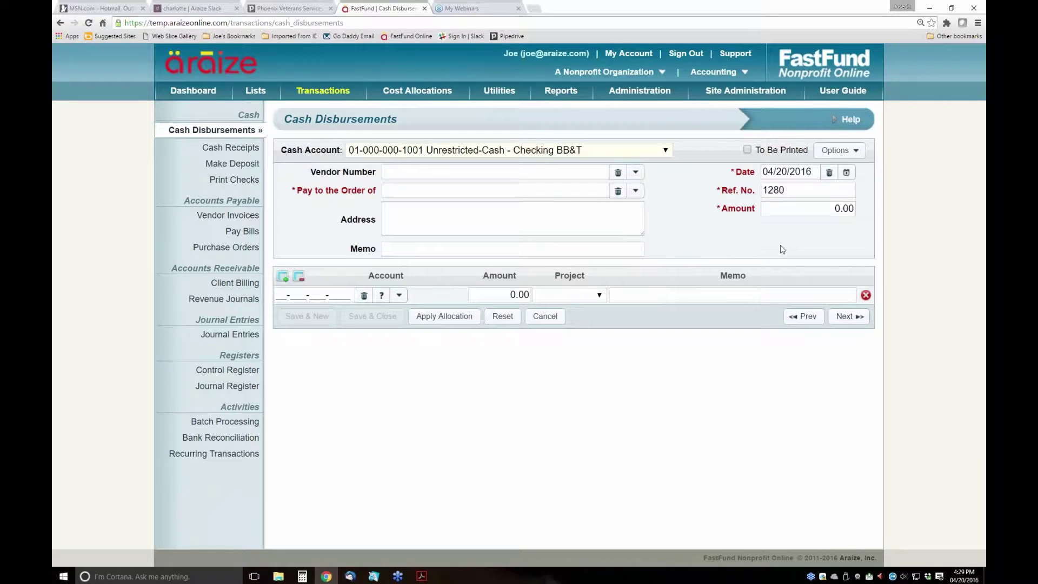
{"action": "left_click", "coordinate": [231, 147]}
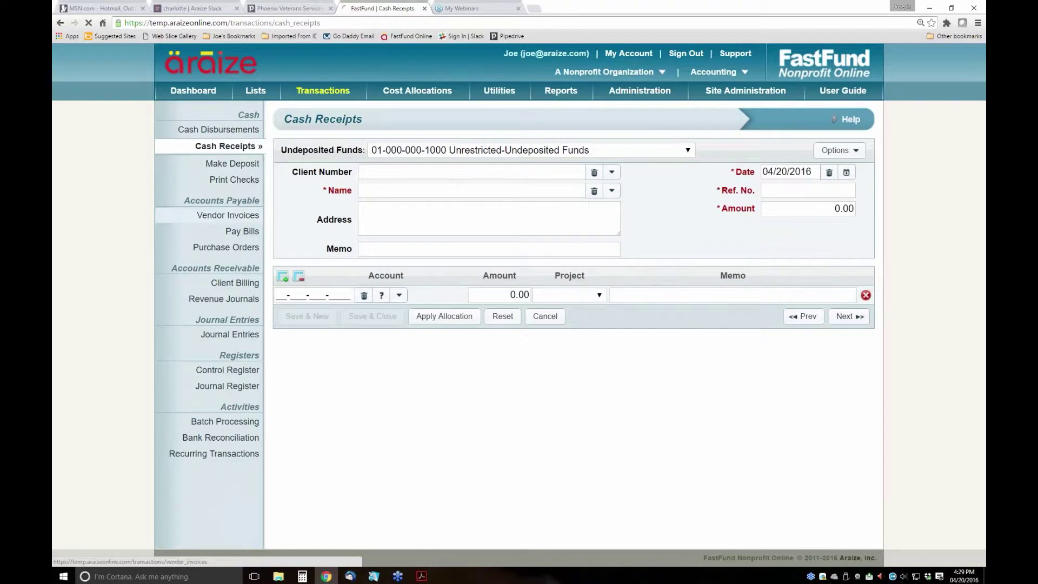
{"action": "left_click", "coordinate": [227, 215]}
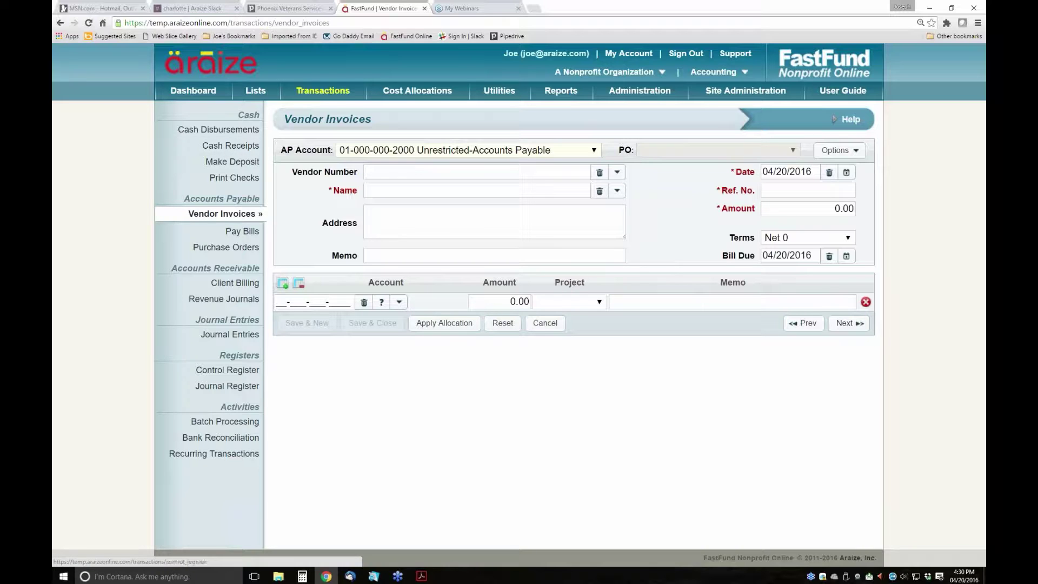
Change the 2,150.00 recurring client bill to repeat every 1 month starting 05/01/2016, and save it.
{"action": "left_click", "coordinate": [231, 459]}
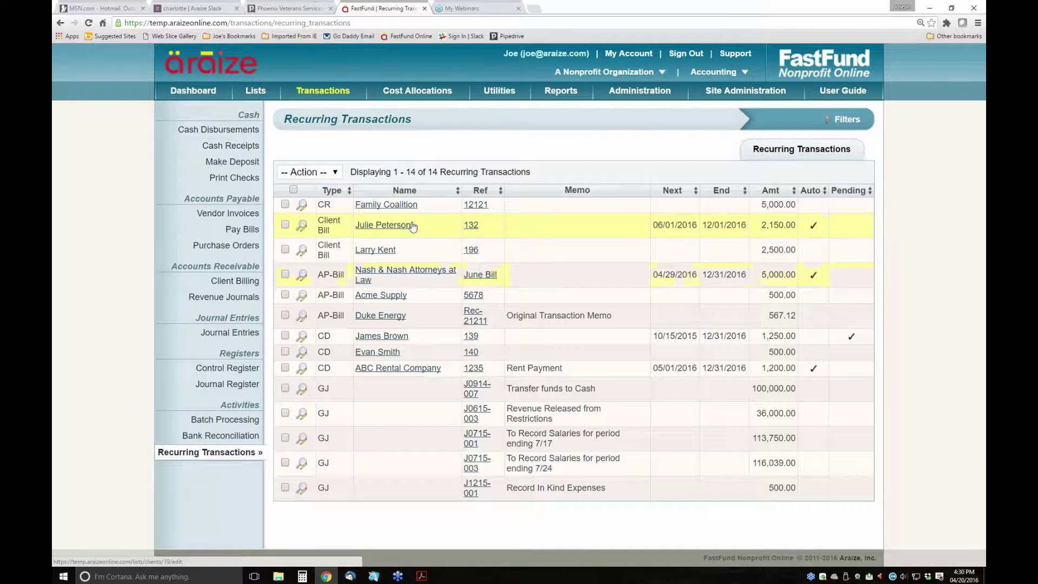
{"action": "left_click", "coordinate": [300, 226]}
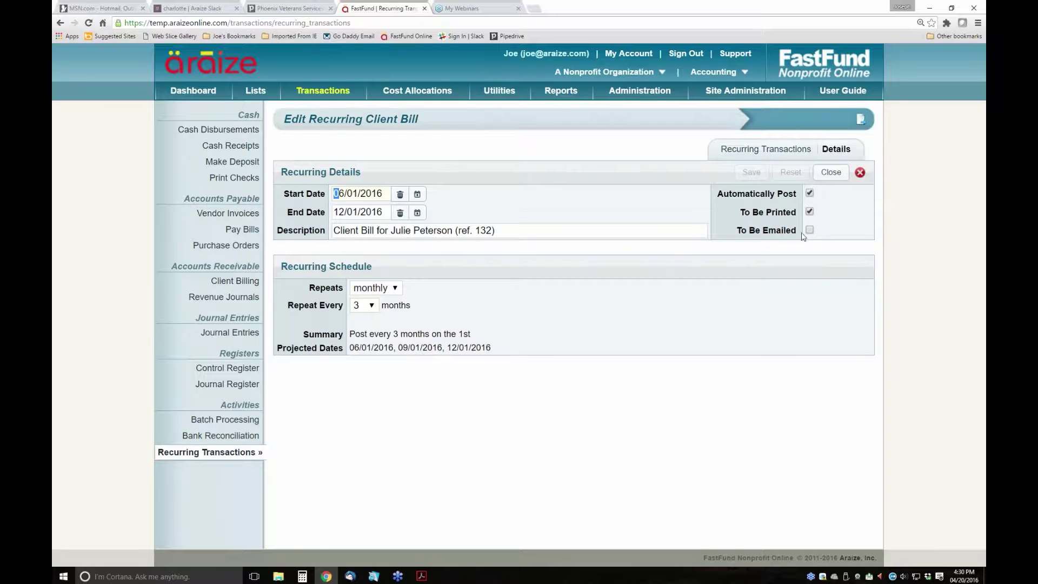
{"action": "left_click", "coordinate": [392, 289]}
{"action": "left_click", "coordinate": [372, 325]}
{"action": "left_click", "coordinate": [368, 306]}
{"action": "left_click", "coordinate": [362, 320]}
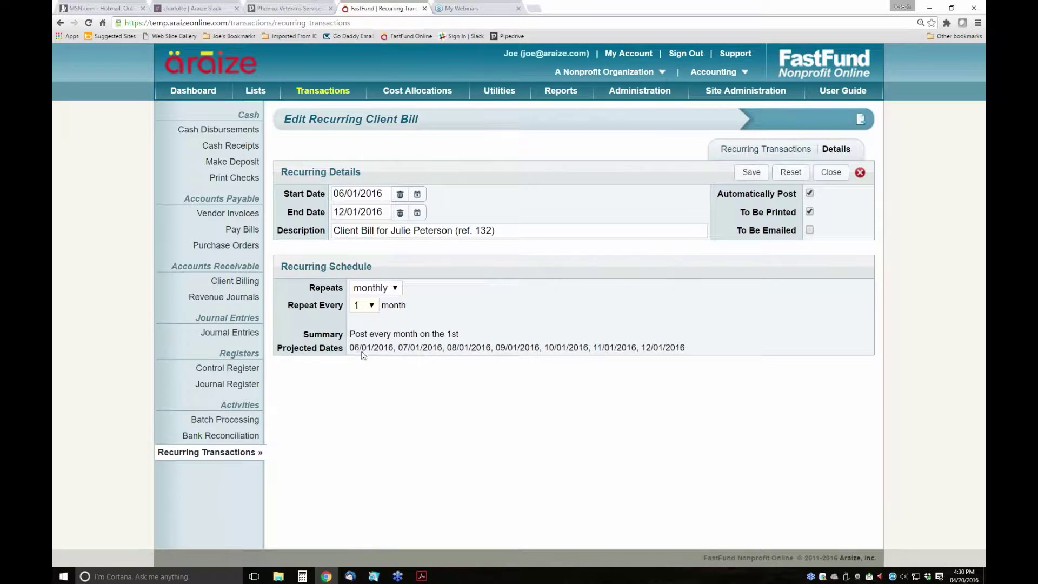
{"action": "left_click", "coordinate": [335, 194]}
{"action": "type", "text": "05"}
{"action": "left_click", "coordinate": [751, 171]}
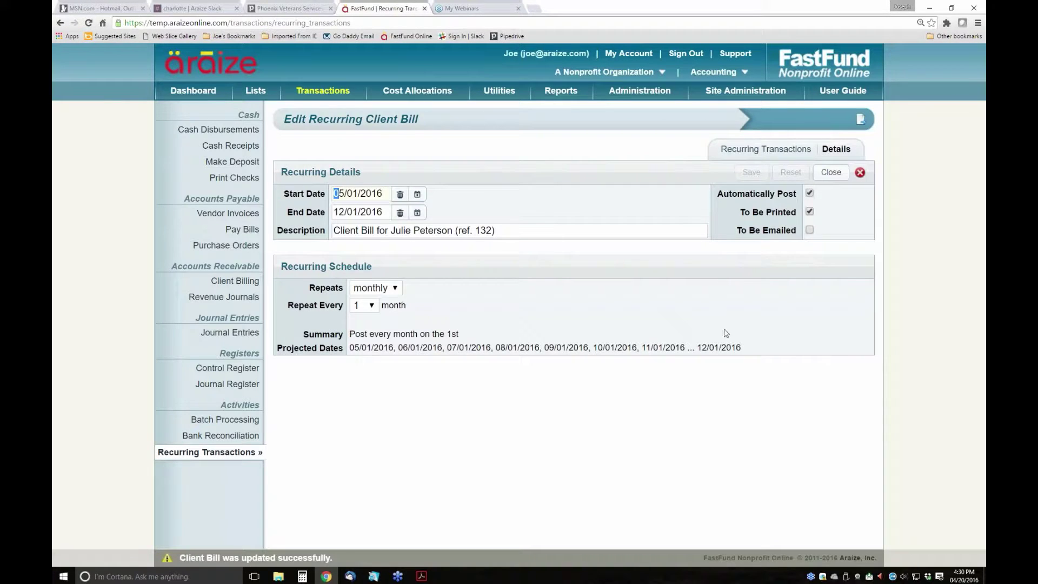
{"action": "left_click", "coordinate": [831, 172]}
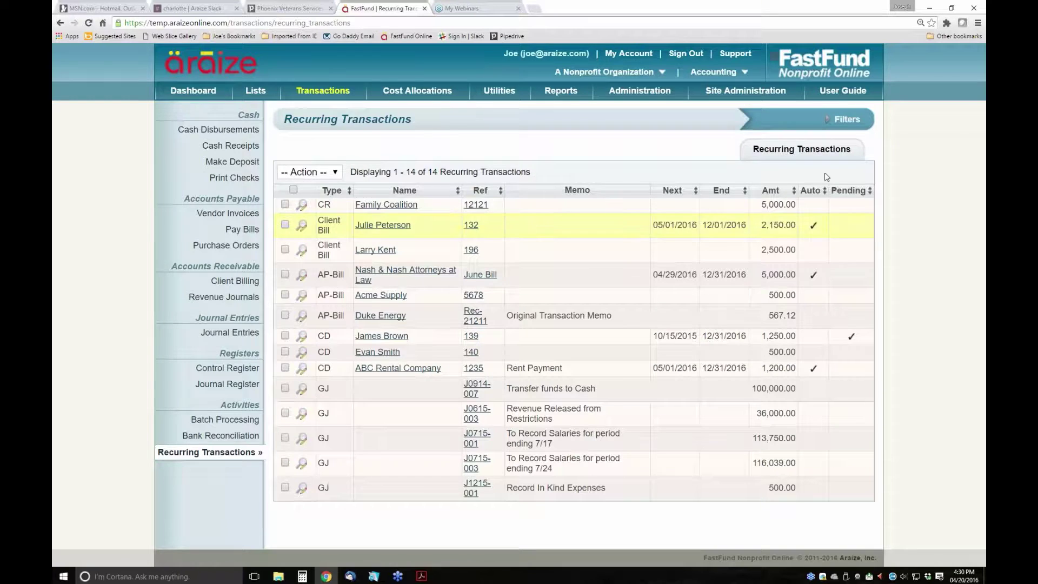
Go from Batch Processing to the Lists hub with its Accounting, Entities, Utilities and Data lists.
{"action": "left_click", "coordinate": [235, 419]}
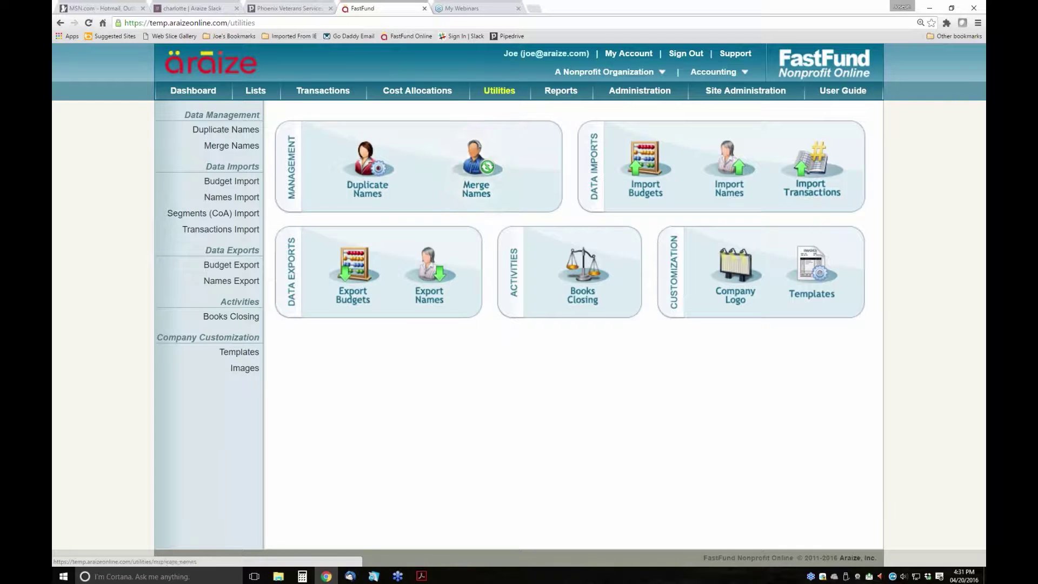
{"action": "left_click", "coordinate": [255, 90]}
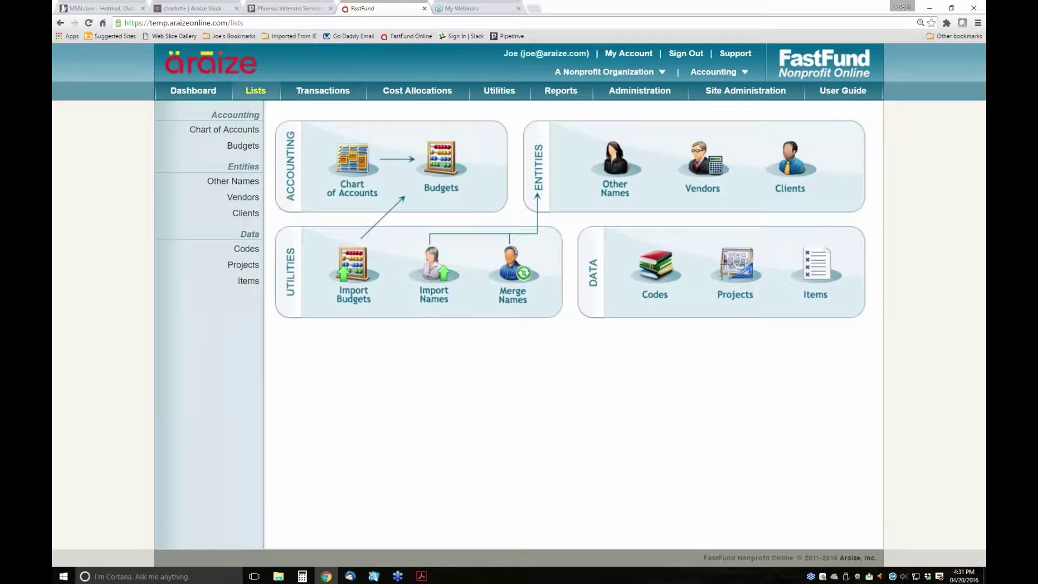
Open AAAA Supply from the Vendors list and review its Transactions, all Notes, Vendor Information and Contact Information.
{"action": "left_click", "coordinate": [703, 165]}
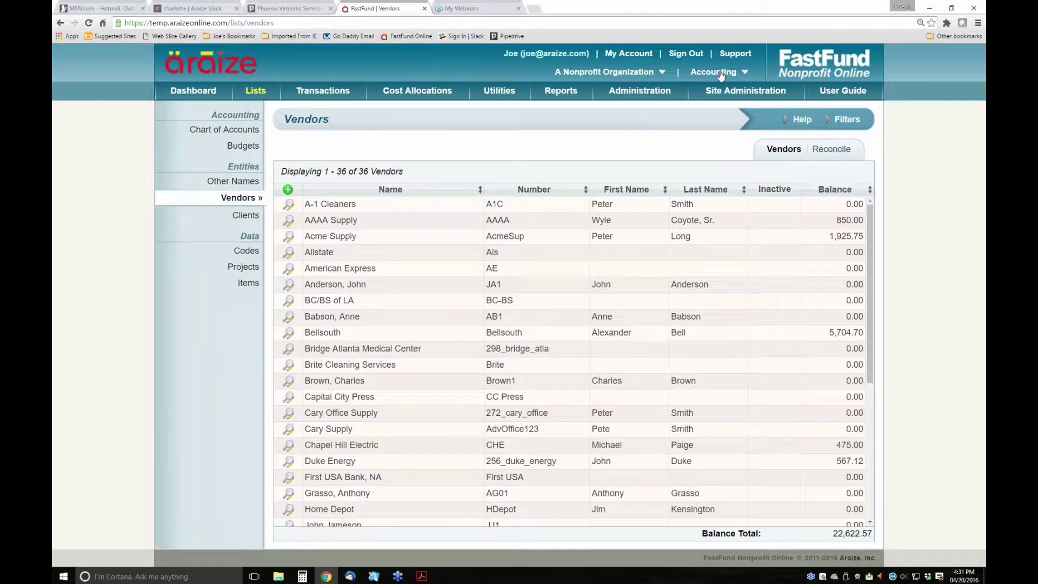
{"action": "left_click", "coordinate": [290, 225]}
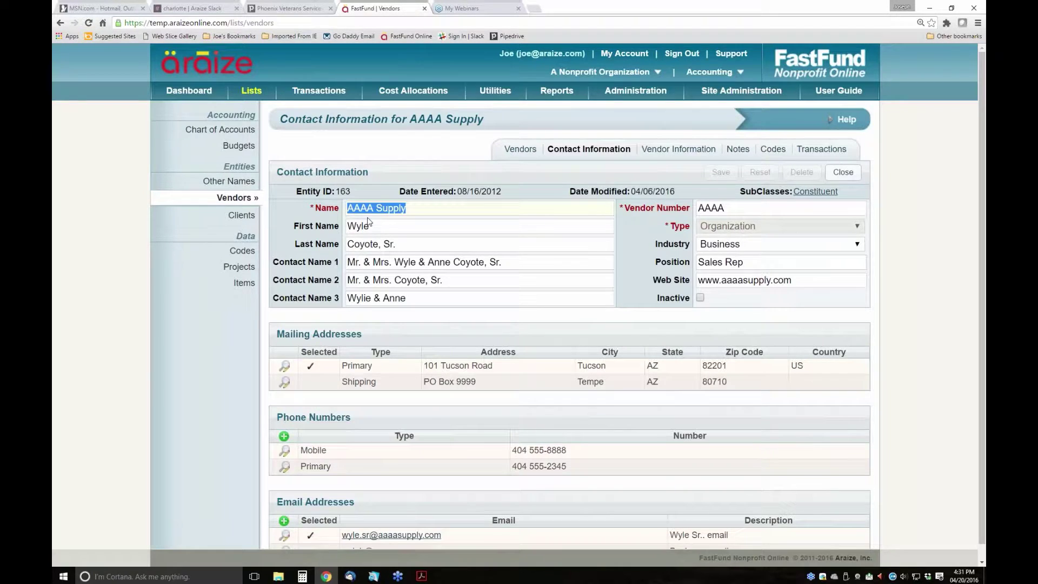
{"action": "scroll", "coordinate": [668, 365], "scroll_direction": "down", "scroll_amount": 1}
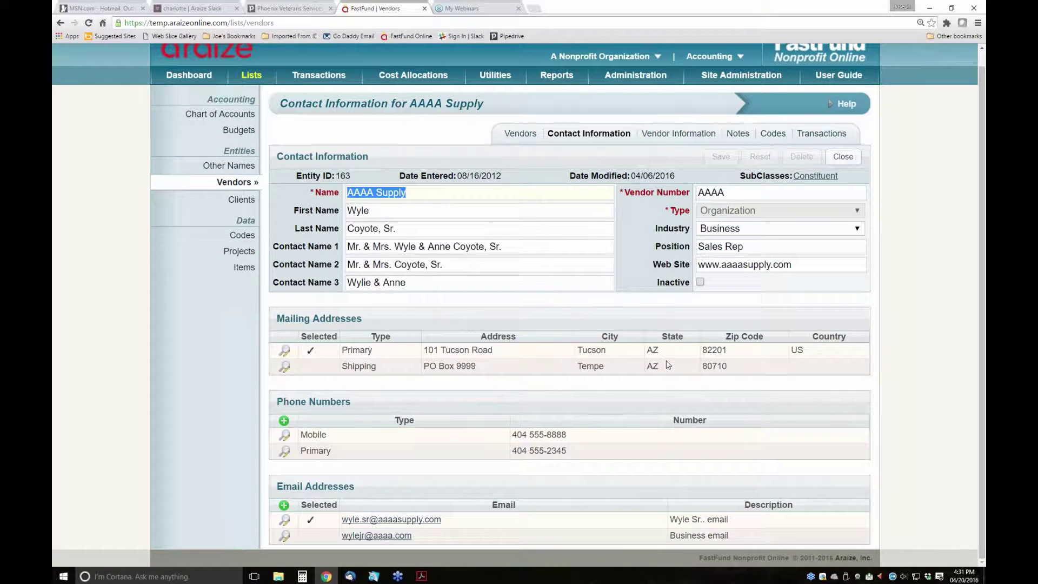
{"action": "left_click", "coordinate": [822, 134]}
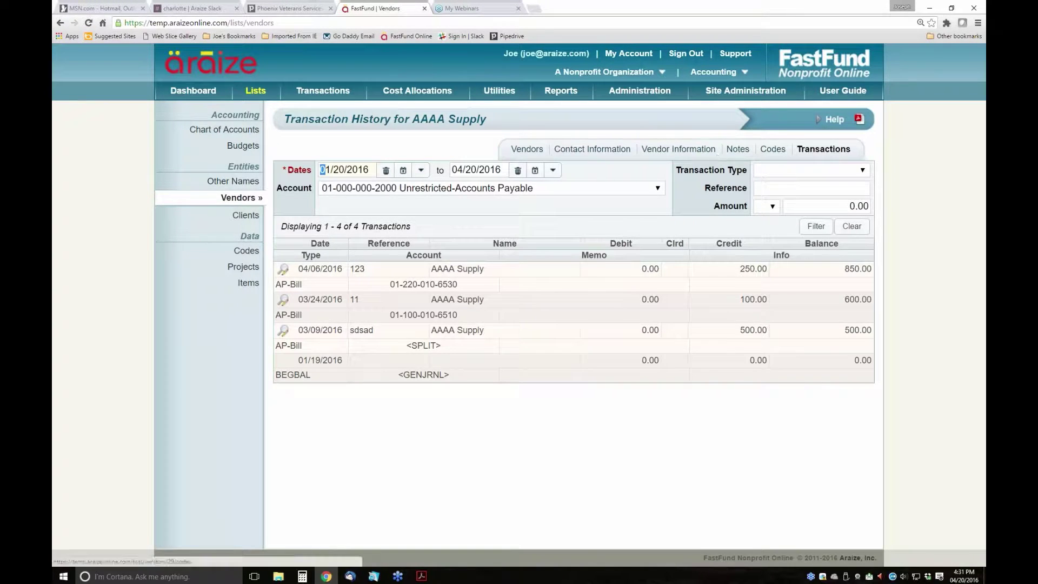
{"action": "left_click", "coordinate": [736, 151]}
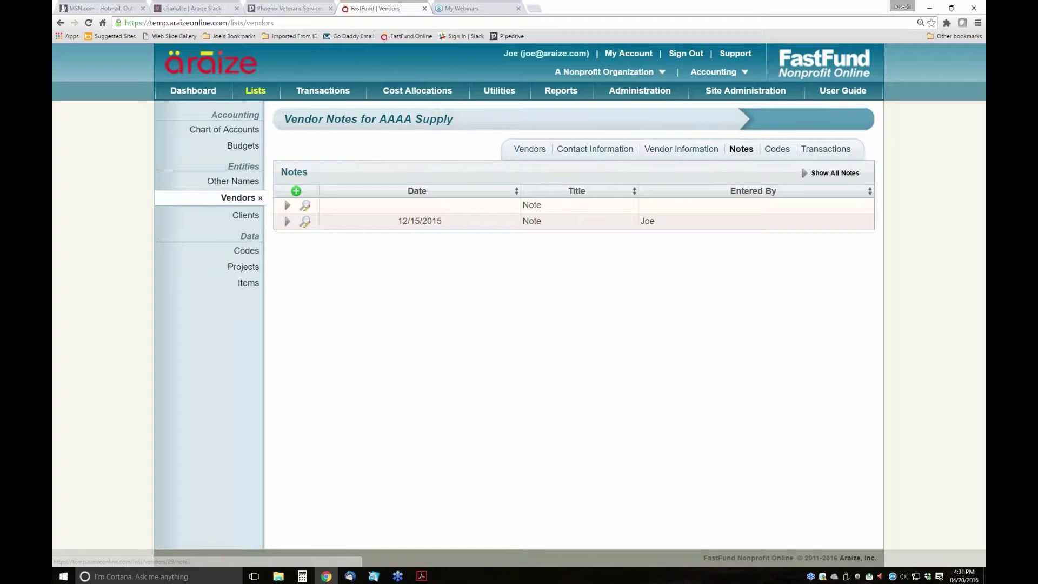
{"action": "left_click", "coordinate": [804, 175]}
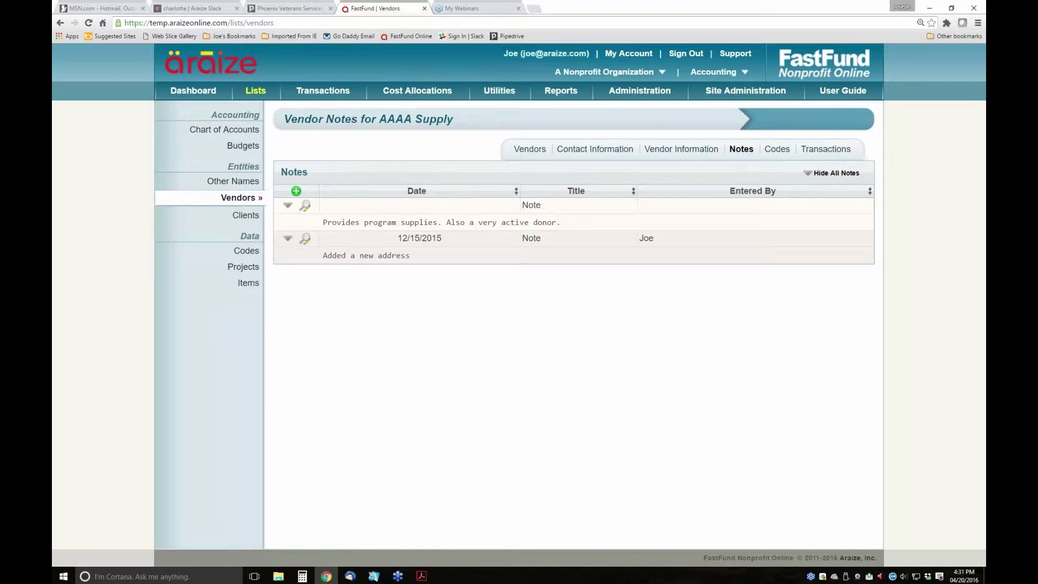
{"action": "left_click", "coordinate": [667, 153]}
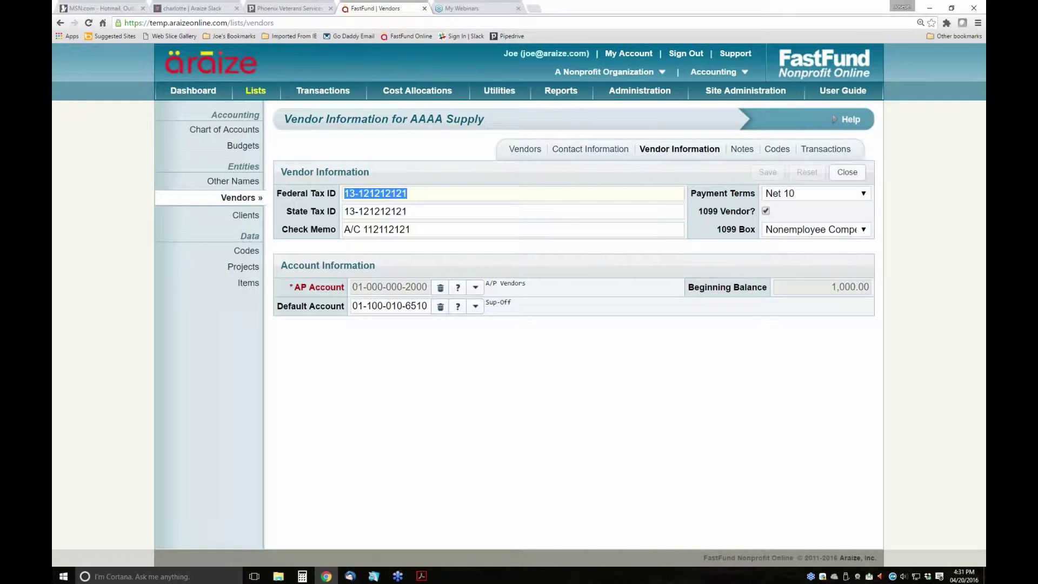
{"action": "left_click", "coordinate": [597, 148]}
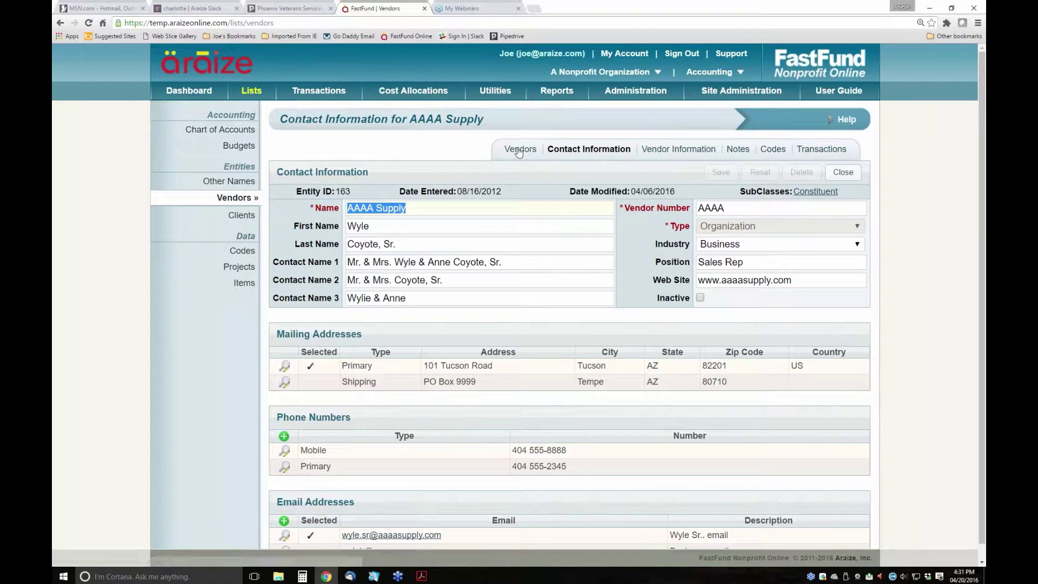
Review AAAA Supply's constituent History and its All Transactions summary, then return to the Organization tab.
{"action": "left_click", "coordinate": [804, 196]}
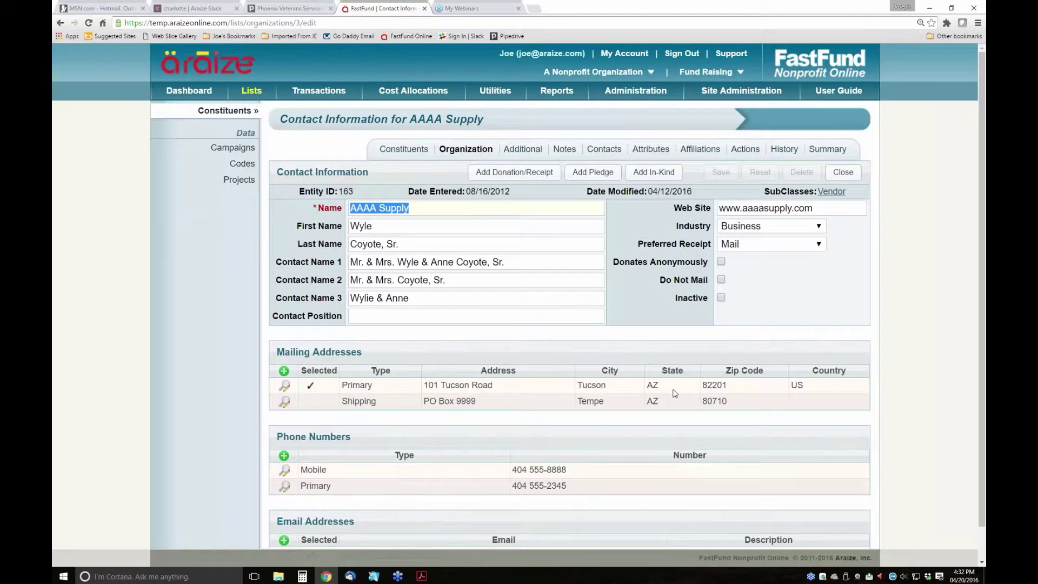
{"action": "scroll", "coordinate": [675, 393], "scroll_direction": "down", "scroll_amount": 1}
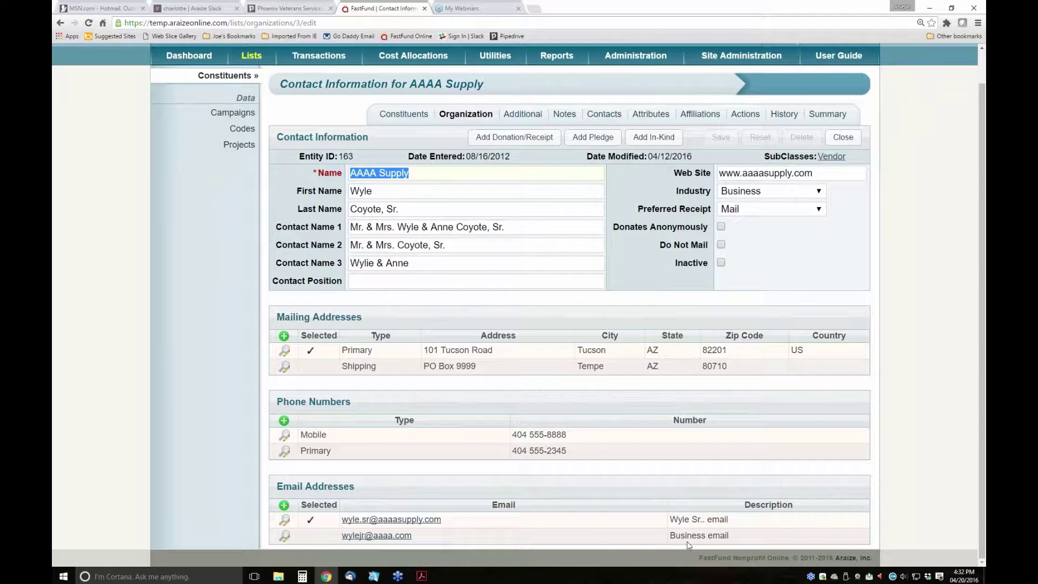
{"action": "left_click", "coordinate": [785, 114]}
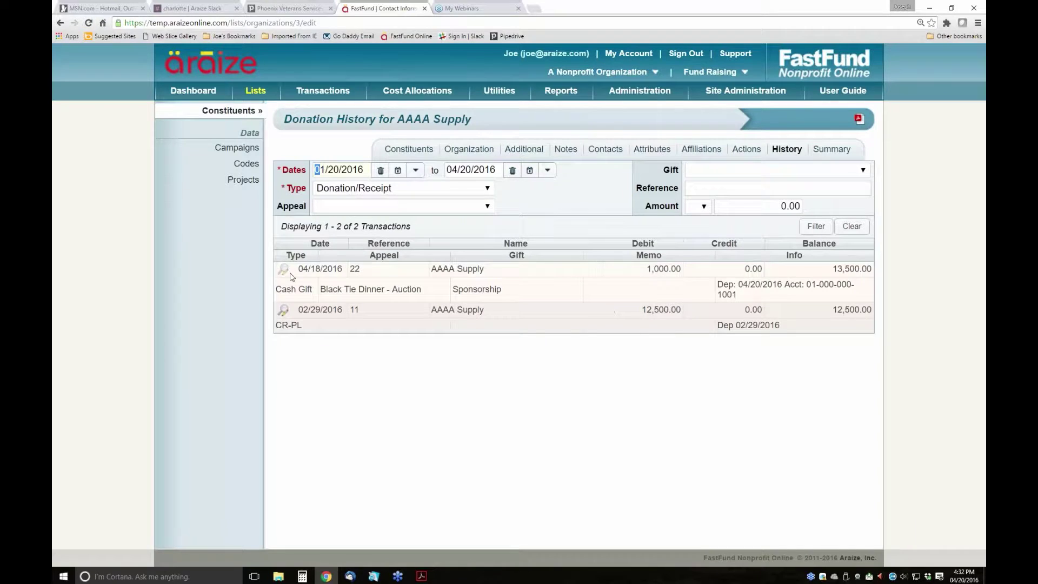
{"action": "left_click", "coordinate": [830, 149]}
{"action": "left_click", "coordinate": [433, 193]}
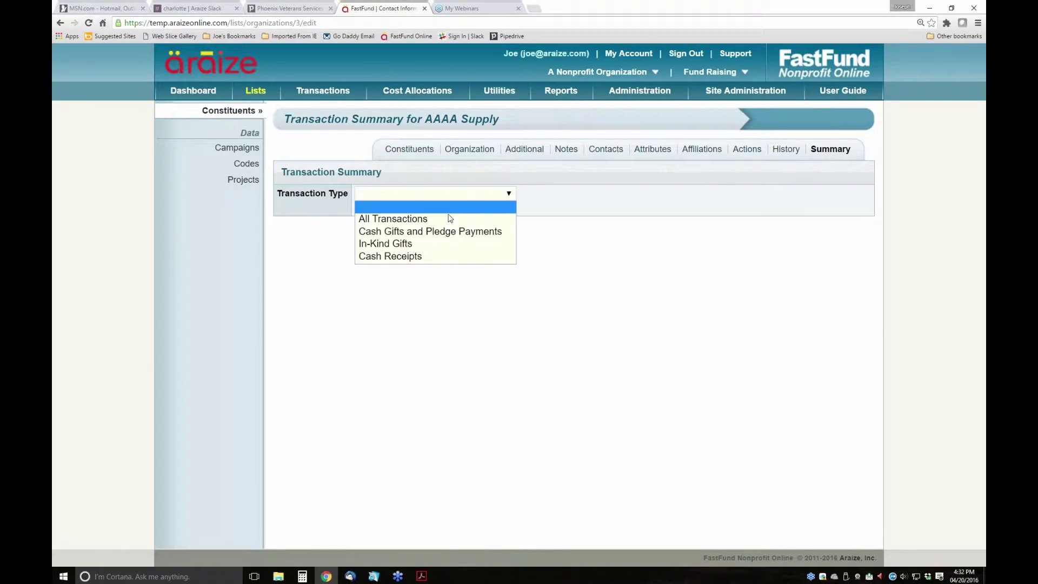
{"action": "left_click", "coordinate": [427, 216]}
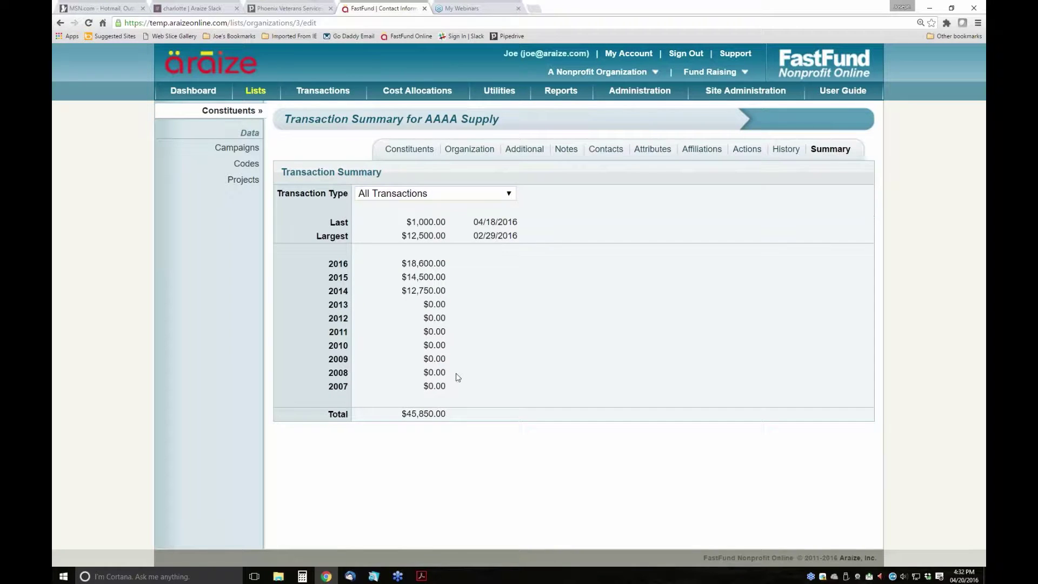
{"action": "left_click", "coordinate": [467, 149]}
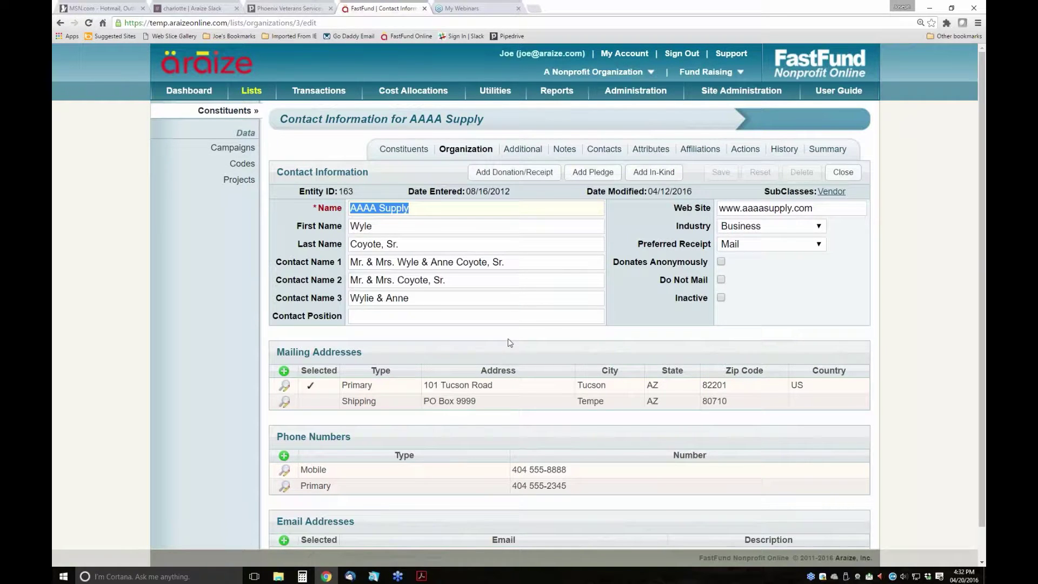
Change the Sr. suffix to Jr. in the last name and in Contact Name 1.
{"action": "double_click", "coordinate": [389, 245]}
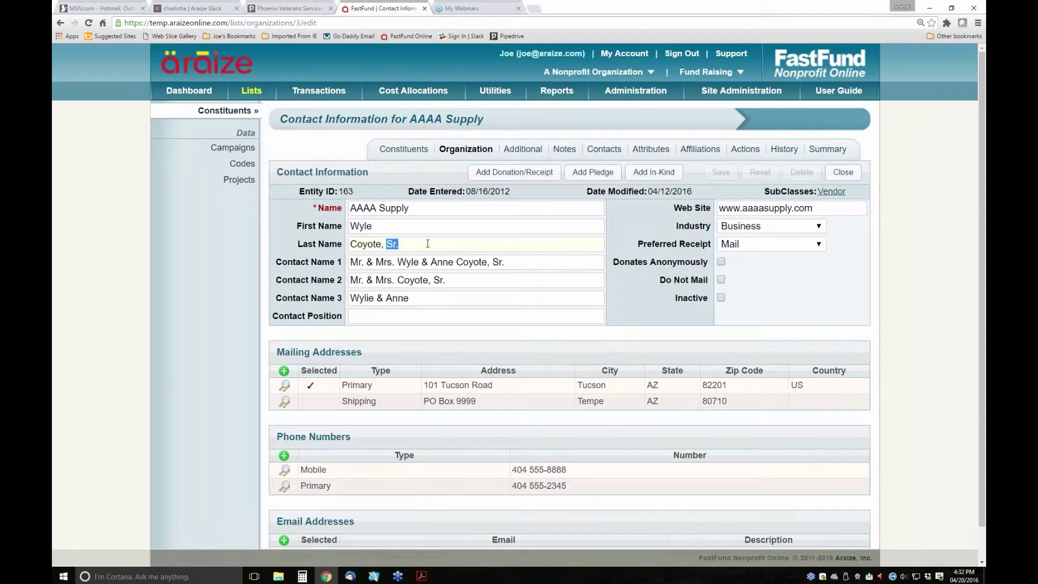
{"action": "type", "text": "Jr."}
{"action": "key", "text": "Tab"}
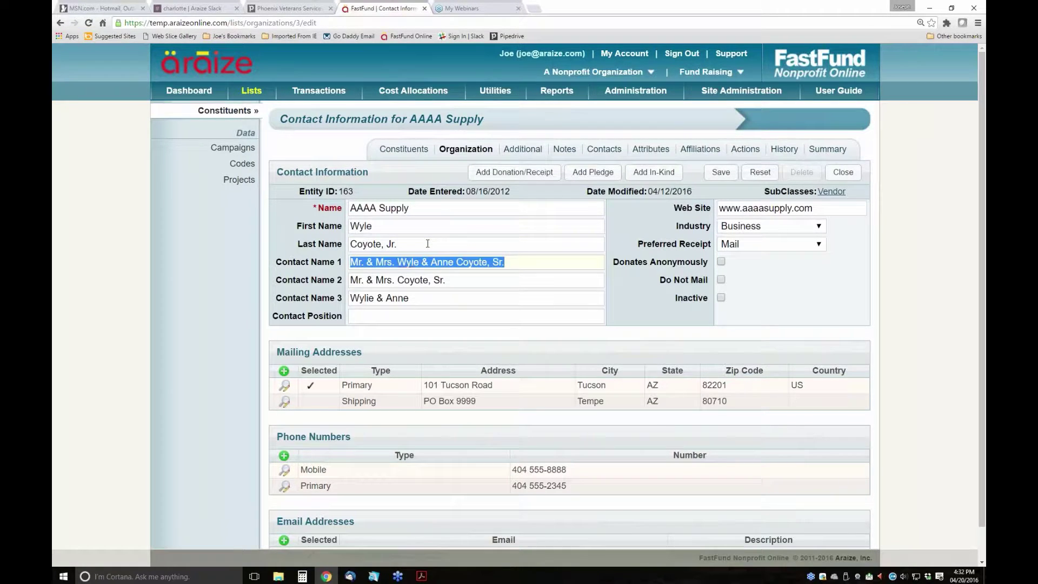
{"action": "key", "text": "Down"}
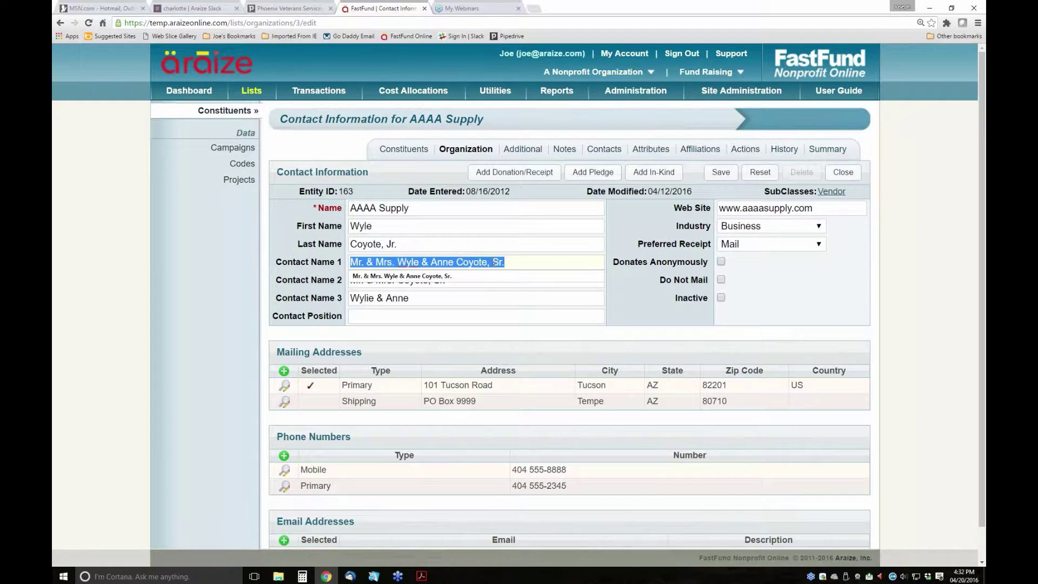
{"action": "left_click", "coordinate": [508, 262]}
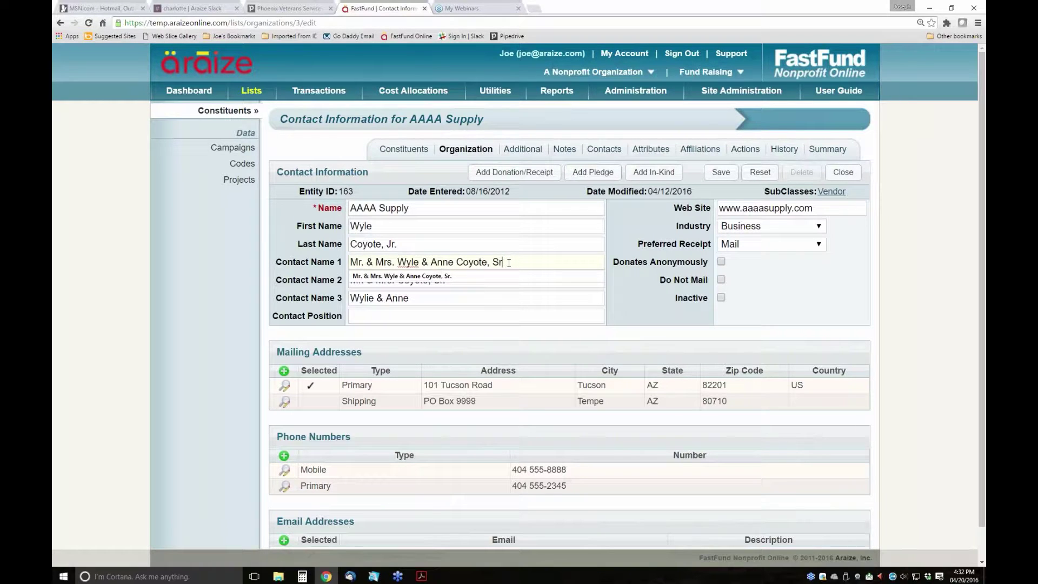
{"action": "key", "text": "BackSpace"}
{"action": "key", "text": "BackSpace"}
{"action": "type", "text": "Jr."}
{"action": "key", "text": "Tab"}
Change the spouse's name to Joan in Contact Names 1 and 3, remove Contact Name 2's Sr., and save.
{"action": "left_click", "coordinate": [452, 263]}
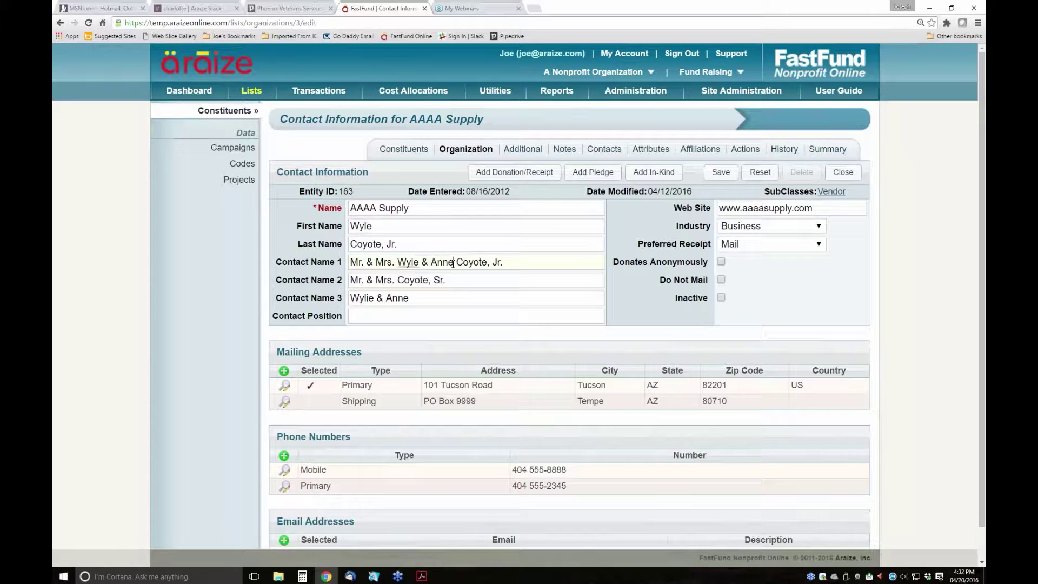
{"action": "key", "text": "BackSpace"}
{"action": "key", "text": "BackSpace"}
{"action": "key", "text": "BackSpace"}
{"action": "key", "text": "BackSpace"}
{"action": "type", "text": "Ja"}
{"action": "key", "text": "BackSpace"}
{"action": "type", "text": "oan"}
{"action": "left_click", "coordinate": [447, 279]}
{"action": "key", "text": "BackSpace"}
{"action": "key", "text": "BackSpace"}
{"action": "key", "text": "BackSpace"}
{"action": "type", "text": "Jr."}
{"action": "key", "text": "Tab"}
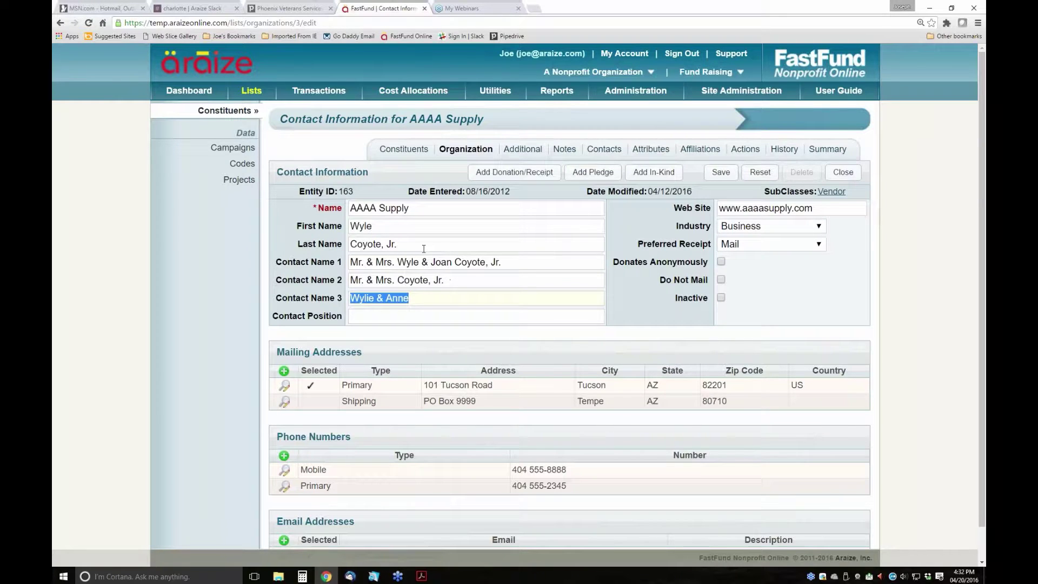
{"action": "left_click", "coordinate": [424, 298]}
{"action": "key", "text": "BackSpace"}
{"action": "key", "text": "BackSpace"}
{"action": "key", "text": "BackSpace"}
{"action": "key", "text": "BackSpace"}
{"action": "type", "text": "Joan"}
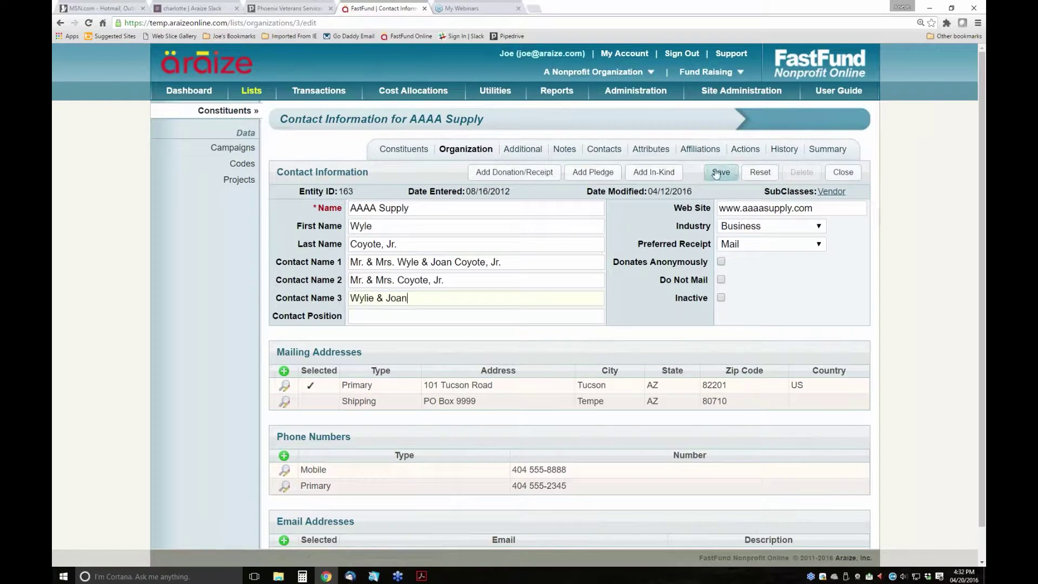
{"action": "left_click", "coordinate": [721, 172]}
Update the primary address to the suggested 99… street in Phoenix with zip 82520, and save it.
{"action": "left_click", "coordinate": [284, 384]}
{"action": "left_click_drag", "start_coordinate": [459, 190], "coordinate": [404, 190]}
{"action": "key", "text": "ctrl+a"}
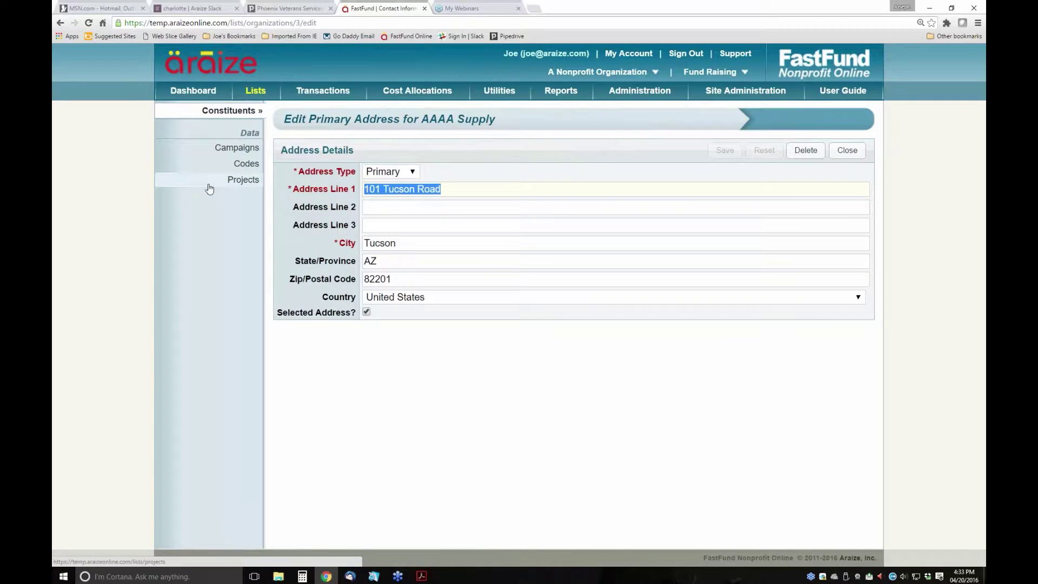
{"action": "type", "text": "99"}
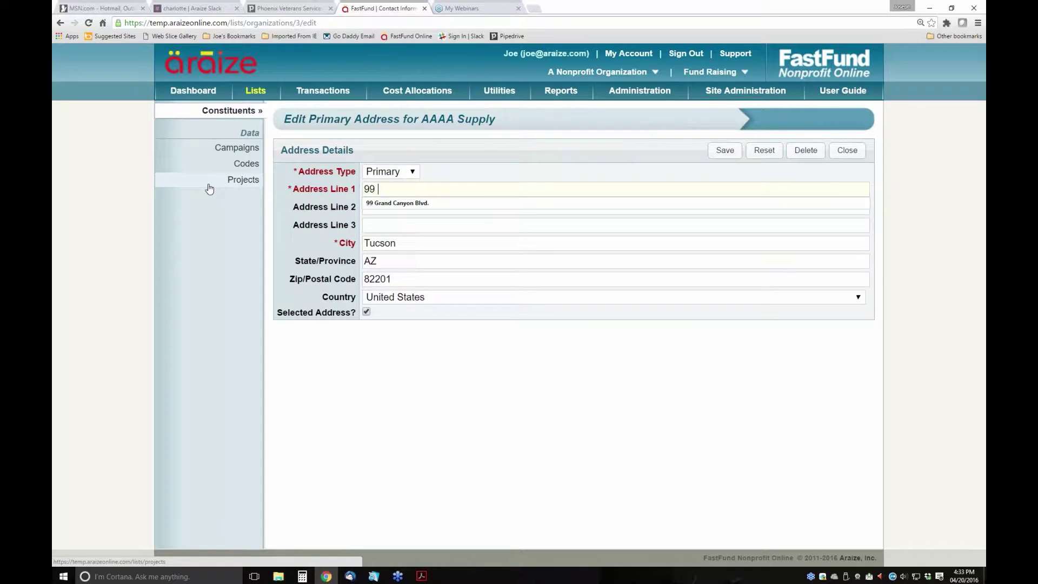
{"action": "key", "text": "Down"}
{"action": "key", "text": "Tab"}
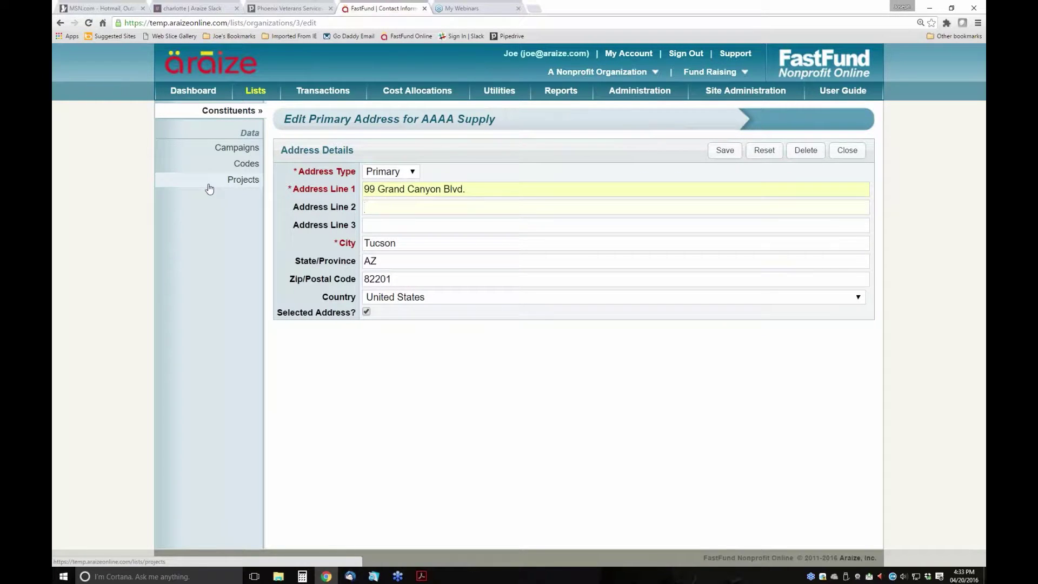
{"action": "left_click_drag", "start_coordinate": [406, 243], "coordinate": [332, 238]}
{"action": "type", "text": "{h"}
{"action": "key", "text": "BackSpace"}
{"action": "key", "text": "BackSpace"}
{"action": "type", "text": "Ph"}
{"action": "key", "text": "Down"}
{"action": "key", "text": "Tab"}
{"action": "key", "text": "Tab"}
{"action": "type", "text": "82520"}
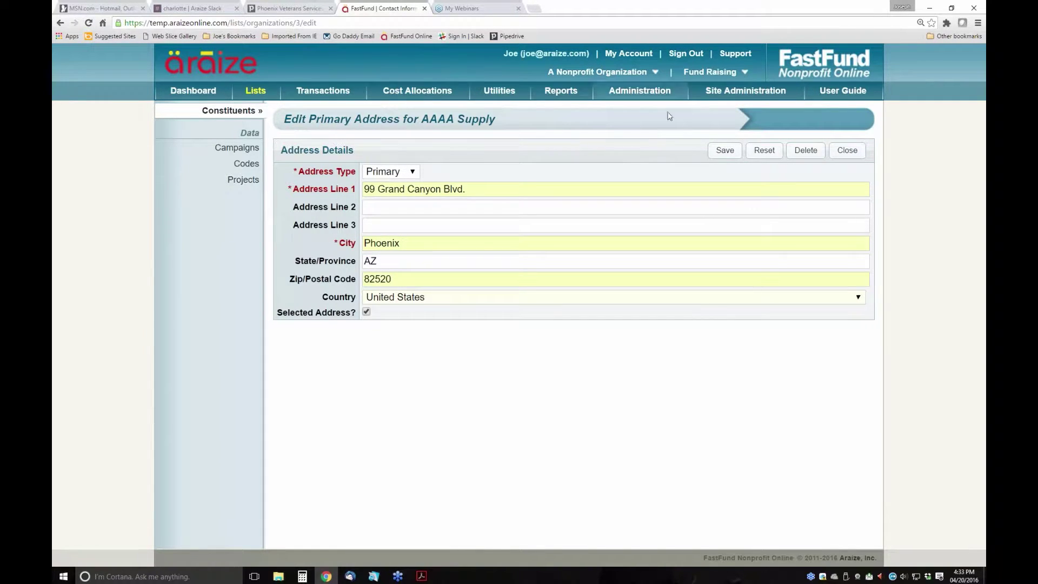
{"action": "left_click", "coordinate": [725, 151]}
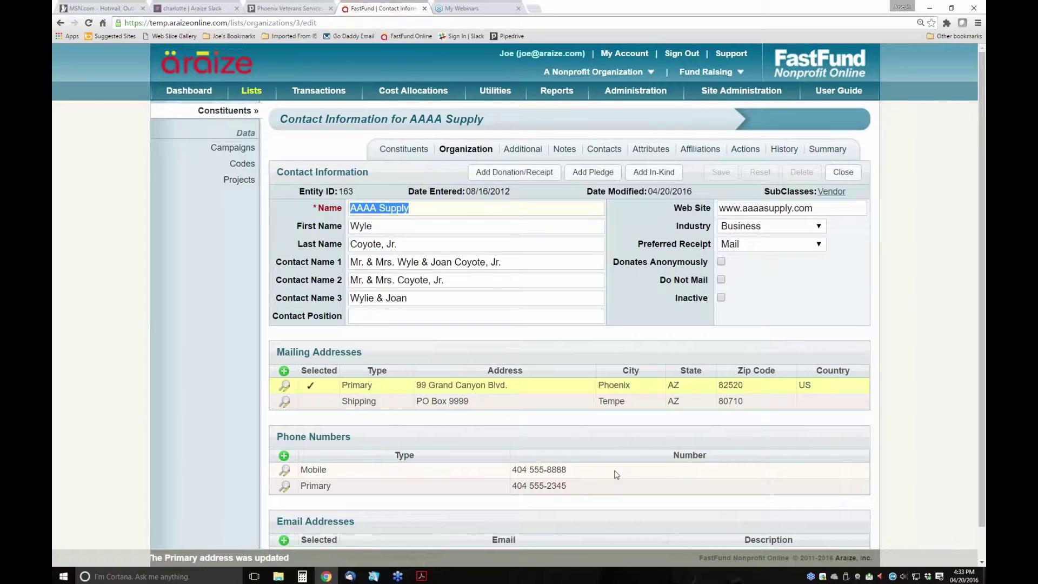
Make the business email the Selected Email and save it.
{"action": "scroll", "coordinate": [614, 473], "scroll_direction": "down", "scroll_amount": 1}
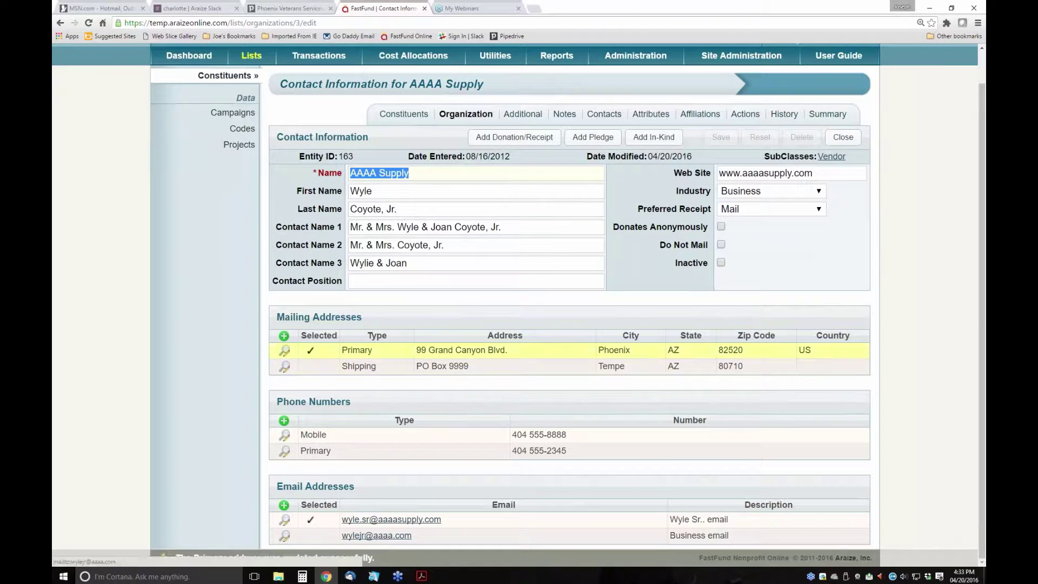
{"action": "left_click", "coordinate": [285, 536]}
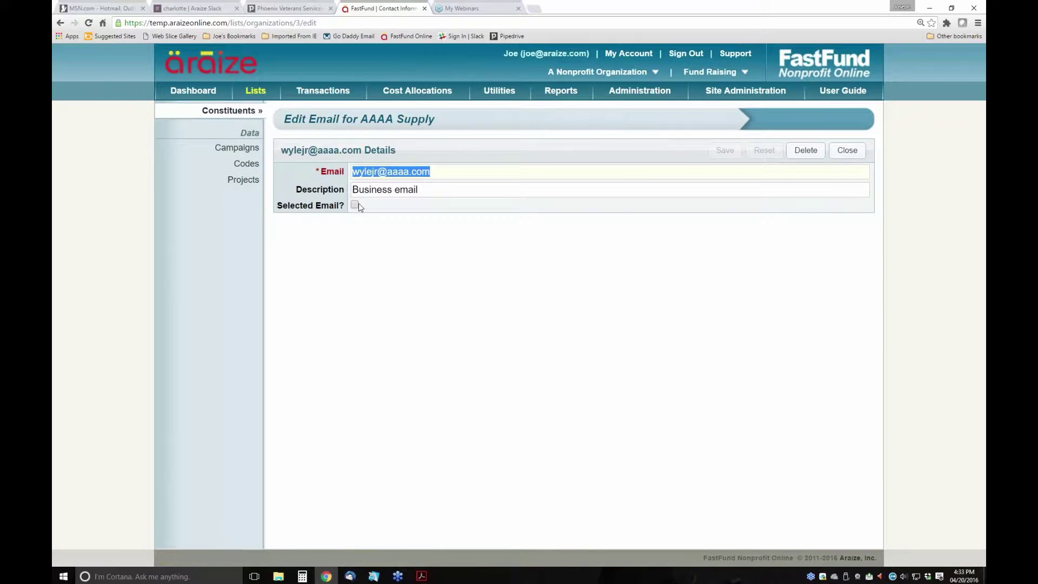
{"action": "left_click", "coordinate": [355, 205]}
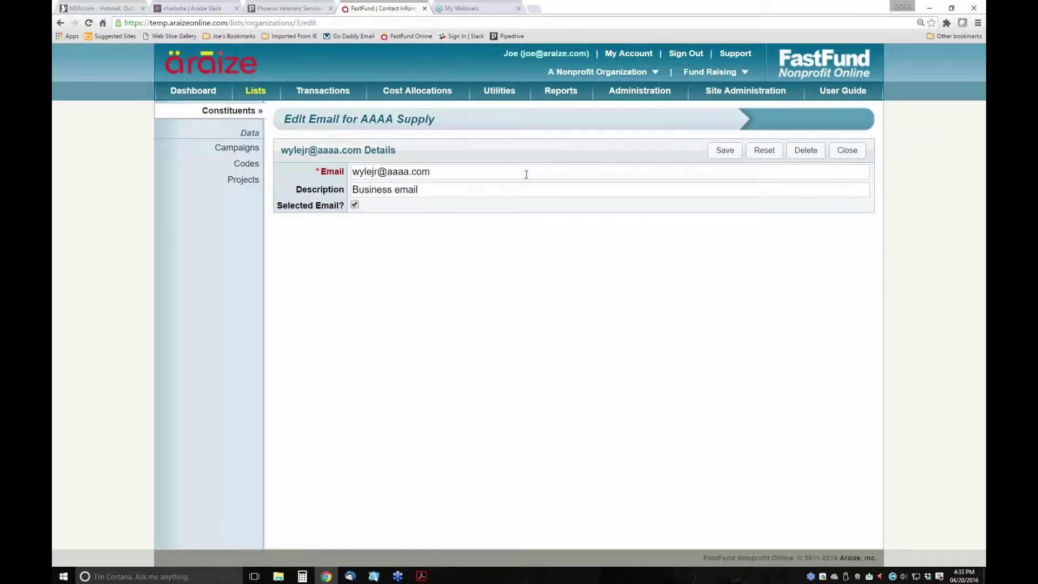
{"action": "left_click", "coordinate": [725, 150]}
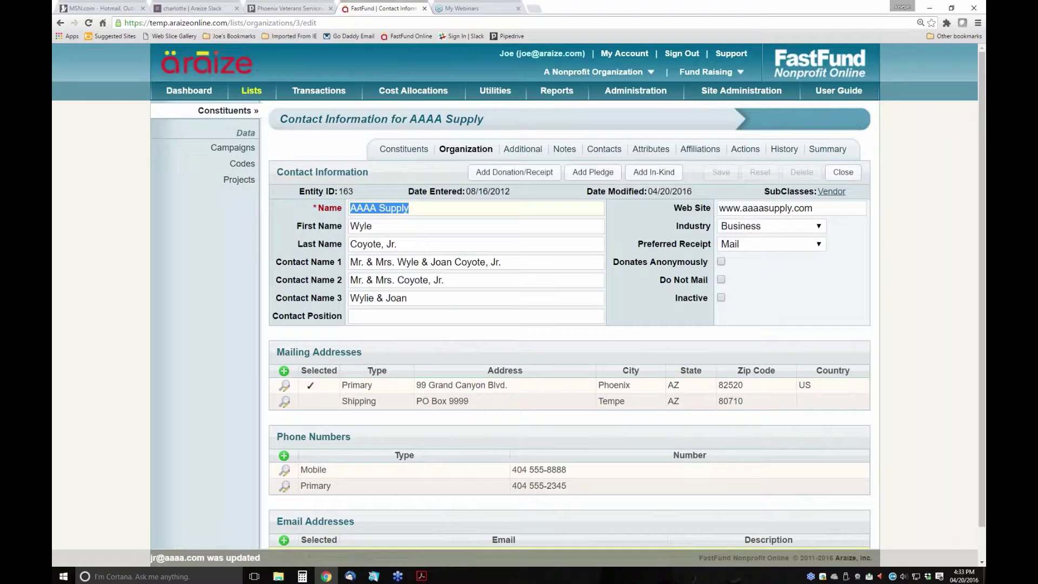
{"action": "scroll", "coordinate": [578, 495], "scroll_direction": "down", "scroll_amount": 1}
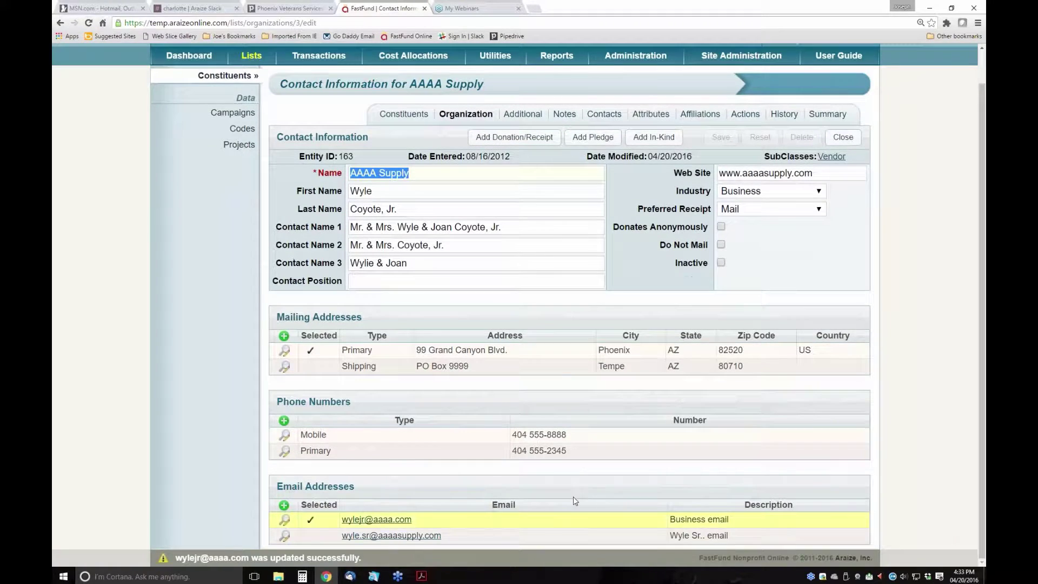
Open AAAA Supply's vendor edit page from the Vendor subclass link.
{"action": "left_click", "coordinate": [832, 158]}
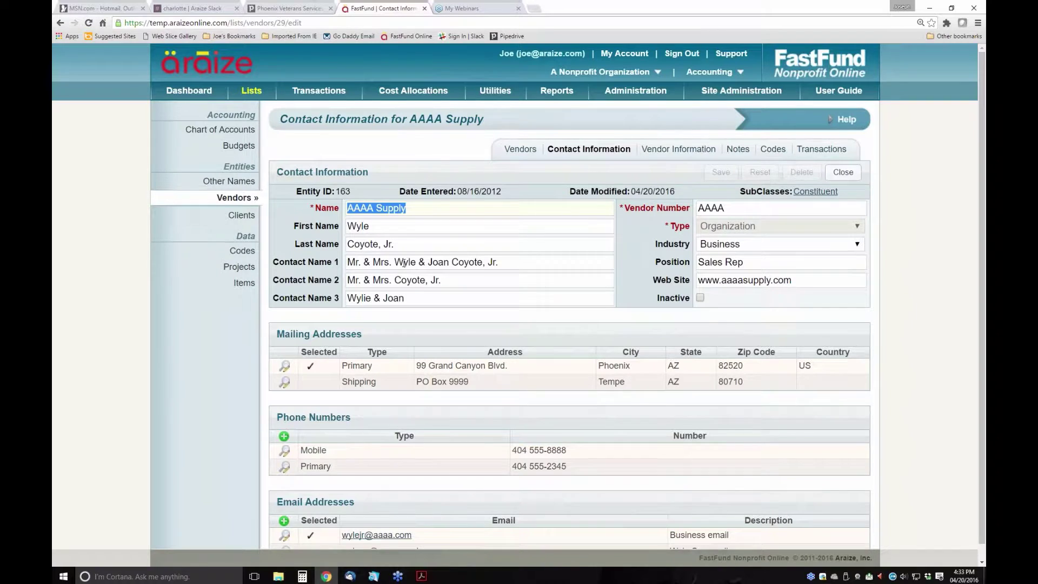
{"action": "scroll", "coordinate": [651, 504], "scroll_direction": "down", "scroll_amount": 1}
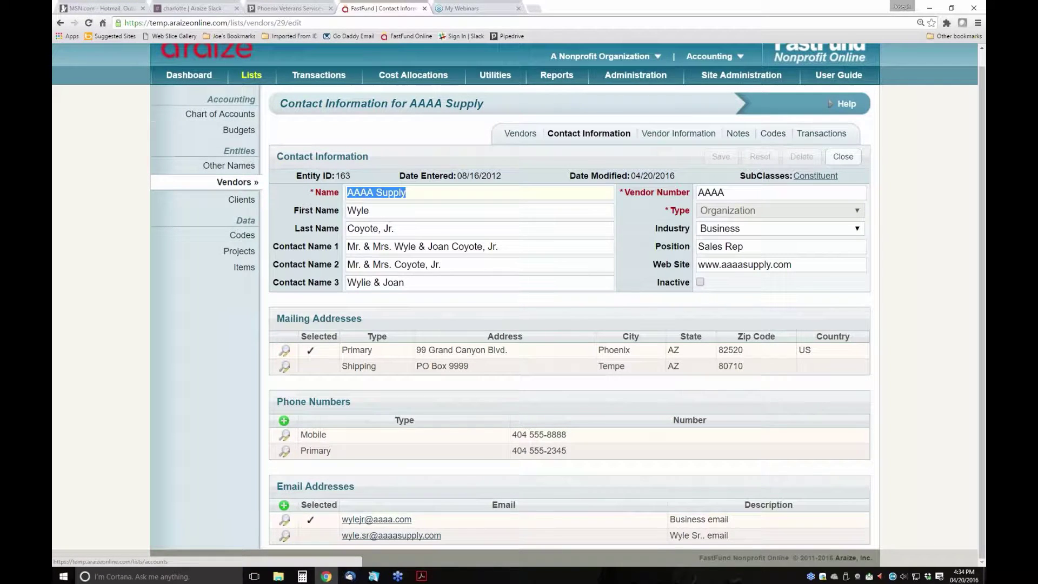
Switch to the Payroll module and view the first employee's Pay Rate and Adjustments.
{"action": "left_click", "coordinate": [712, 57]}
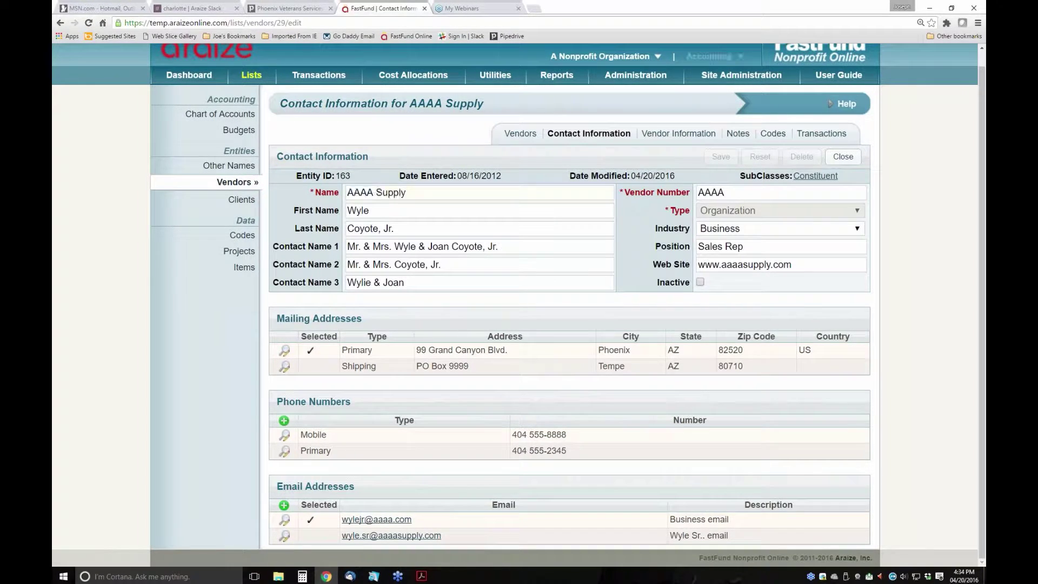
{"action": "left_click", "coordinate": [768, 106]}
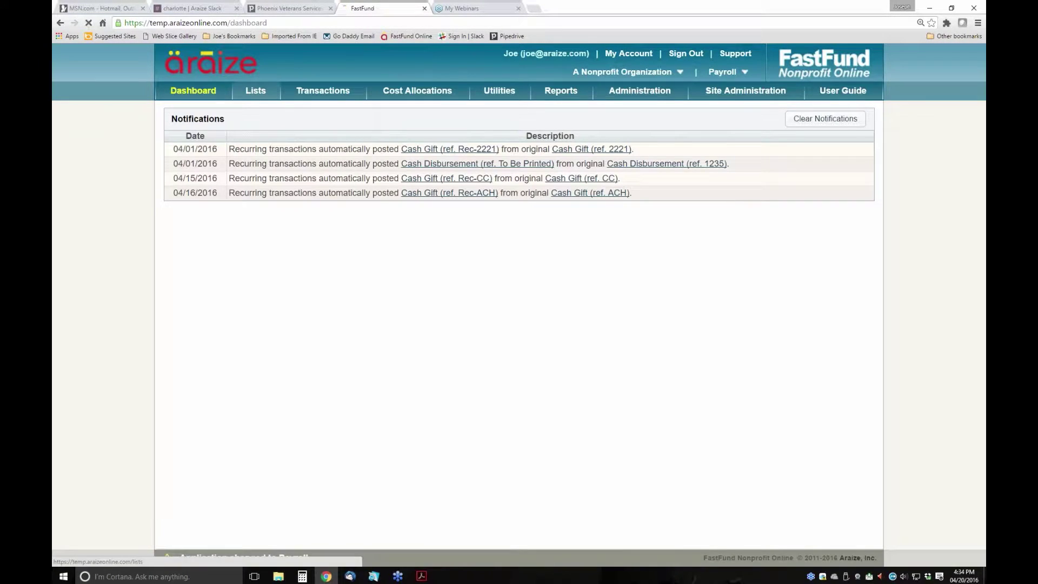
{"action": "left_click", "coordinate": [255, 90]}
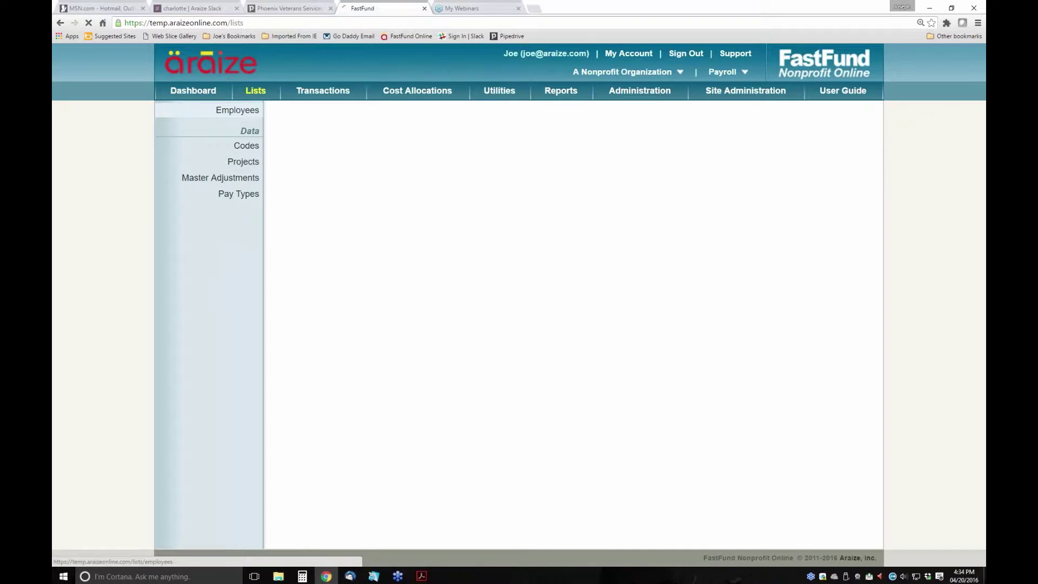
{"action": "left_click", "coordinate": [237, 109]}
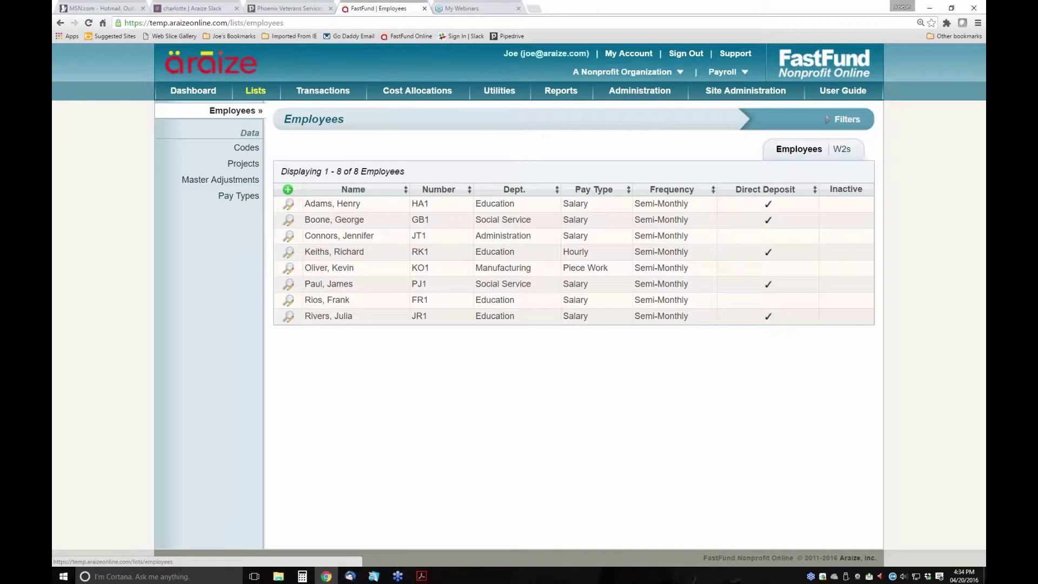
{"action": "left_click", "coordinate": [288, 204]}
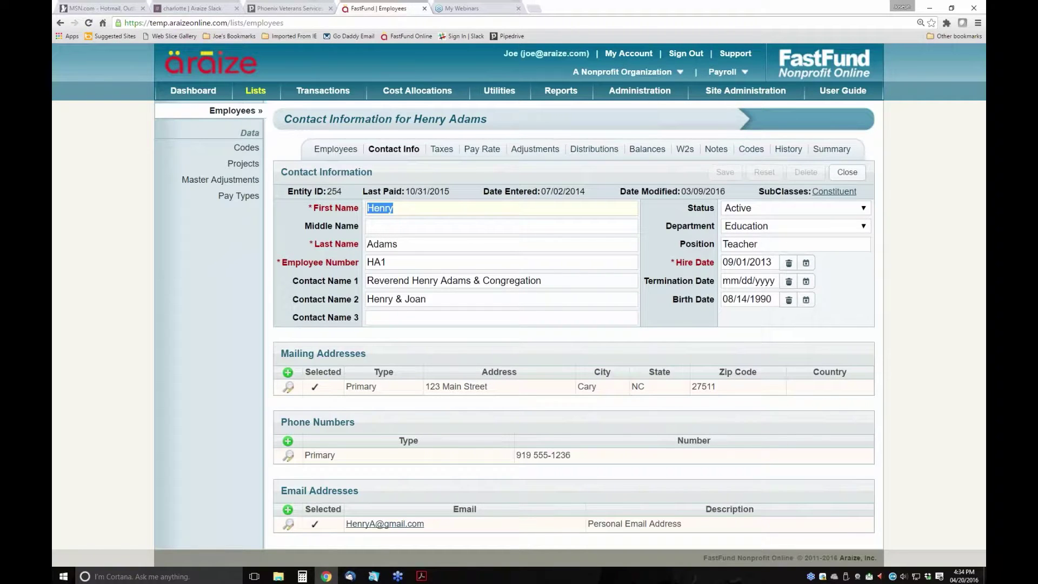
{"action": "left_click", "coordinate": [480, 150]}
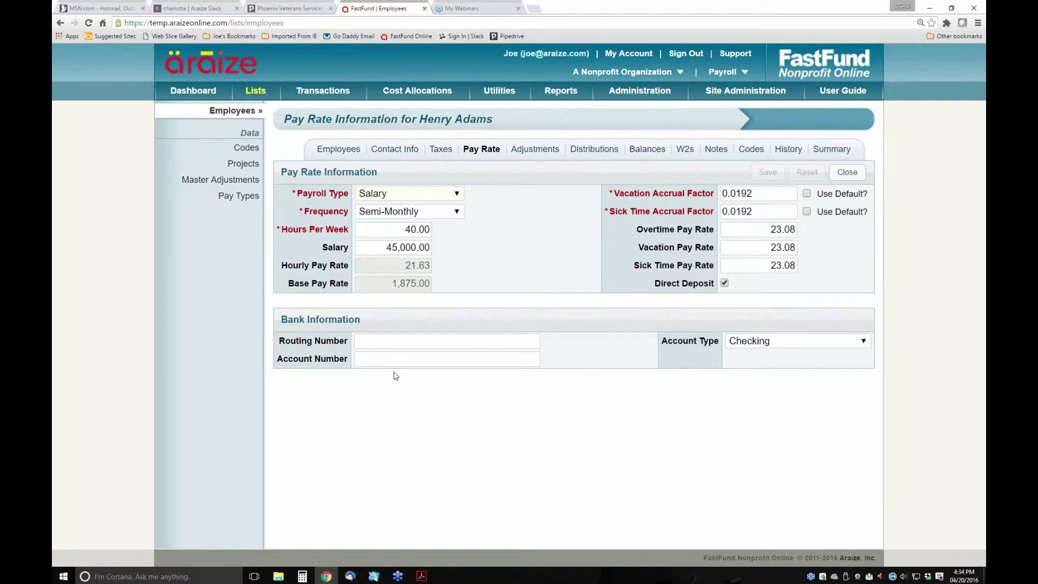
{"action": "left_click", "coordinate": [531, 152]}
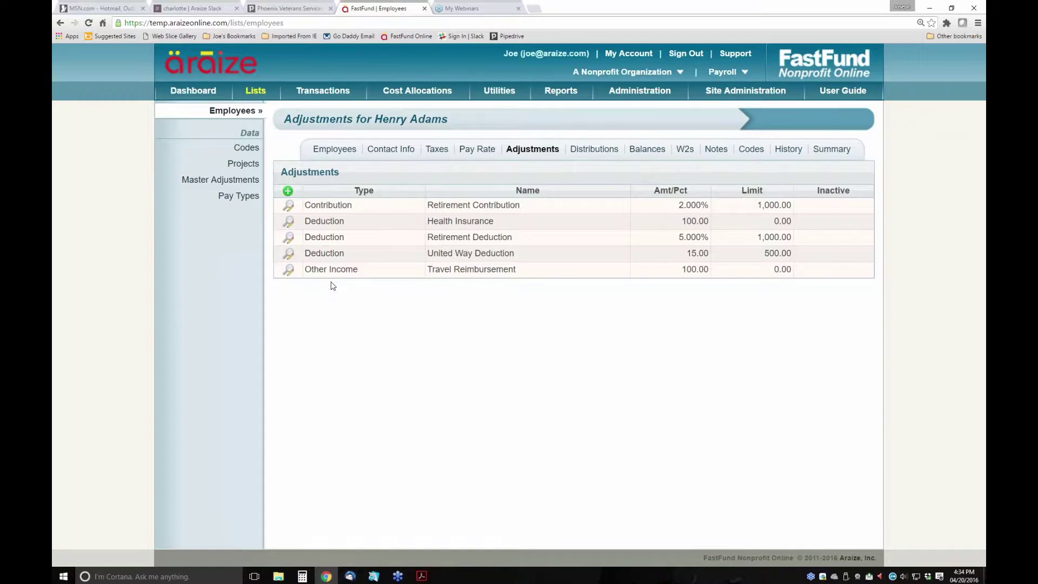
Show the employee's pay distributions: 1,875.00 split 25%, 33% and 42% across three salary accounts.
{"action": "left_click", "coordinate": [588, 153]}
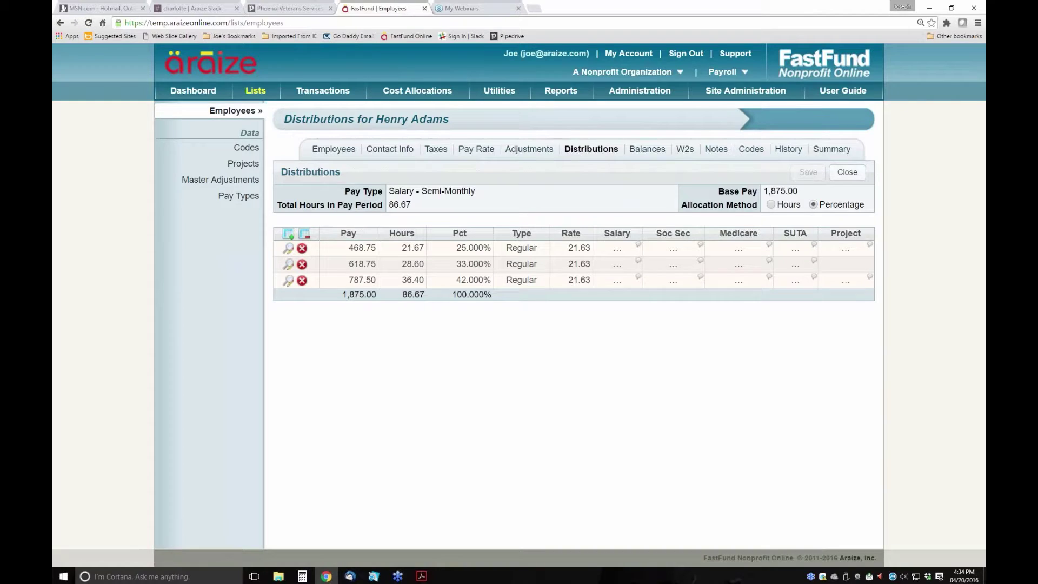
{"action": "mouse_move", "coordinate": [640, 245]}
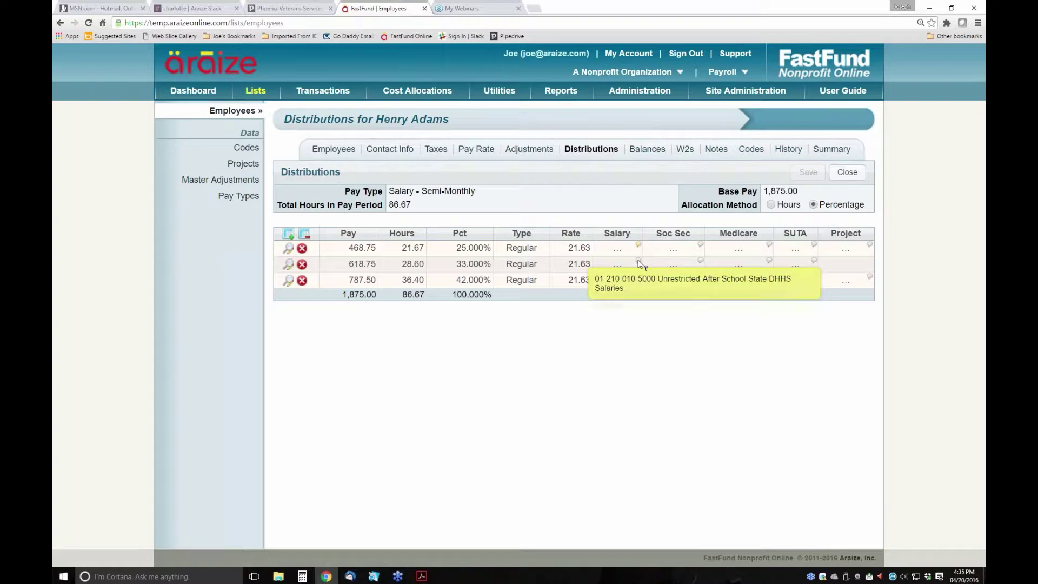
{"action": "mouse_move", "coordinate": [639, 263]}
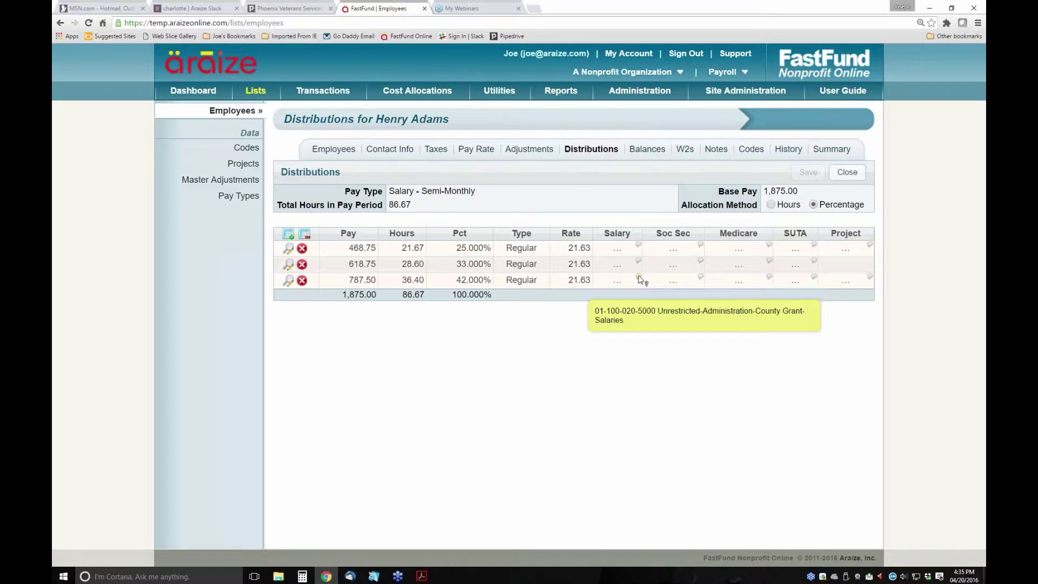
Change the third distribution line to 20% and apply the Orphan Care - County Grant allocation.
{"action": "left_click", "coordinate": [288, 279]}
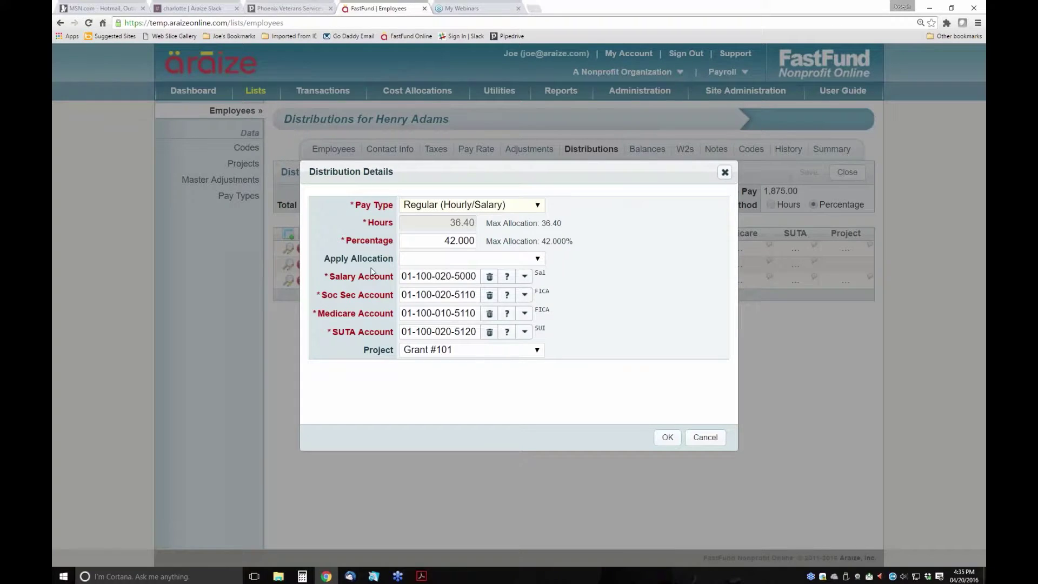
{"action": "left_click", "coordinate": [445, 239]}
{"action": "type", "text": "20"}
{"action": "key", "text": "Tab"}
{"action": "left_click", "coordinate": [538, 259]}
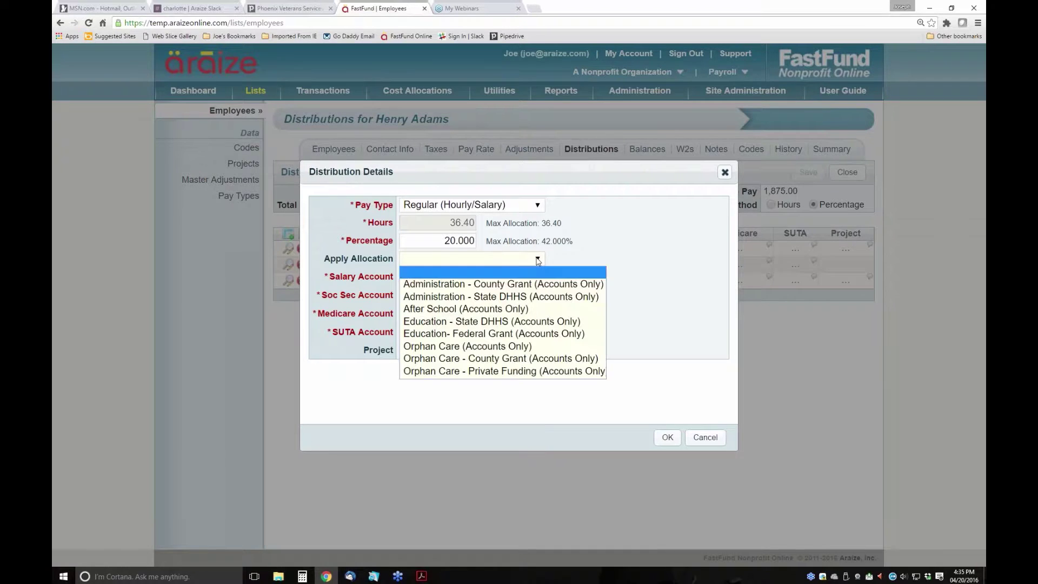
{"action": "left_click", "coordinate": [458, 359]}
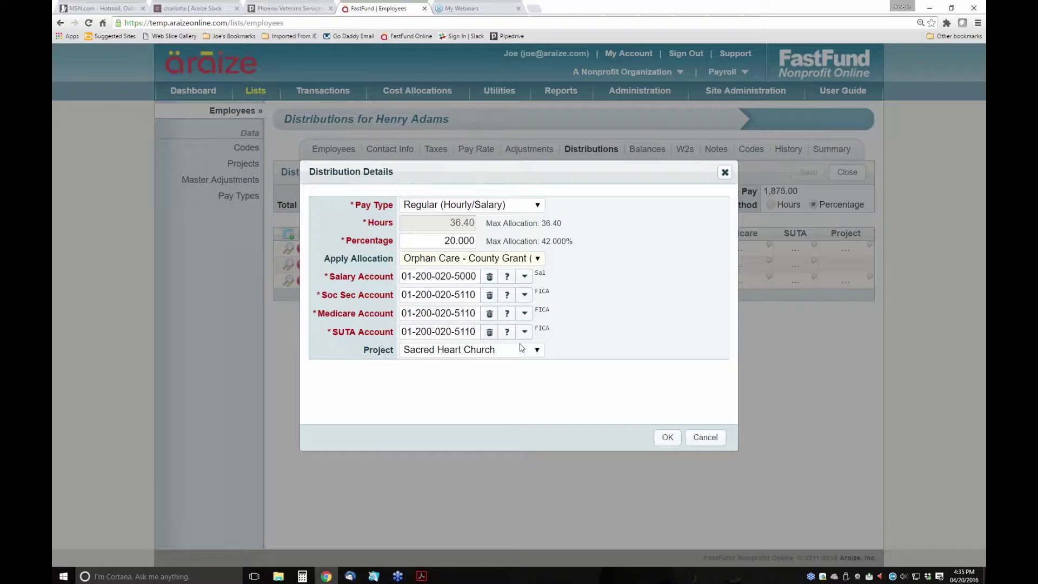
{"action": "left_click", "coordinate": [668, 438]}
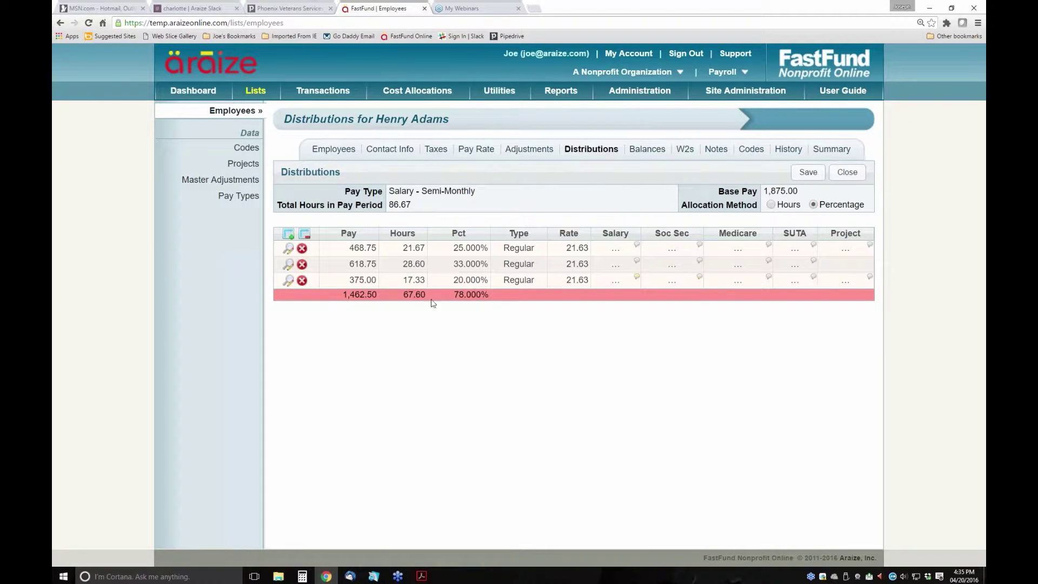
Add a Regular (Hourly/Salary) line charged to Administration - County Grant and save the distributions.
{"action": "left_click", "coordinate": [288, 233]}
{"action": "left_click", "coordinate": [538, 205]}
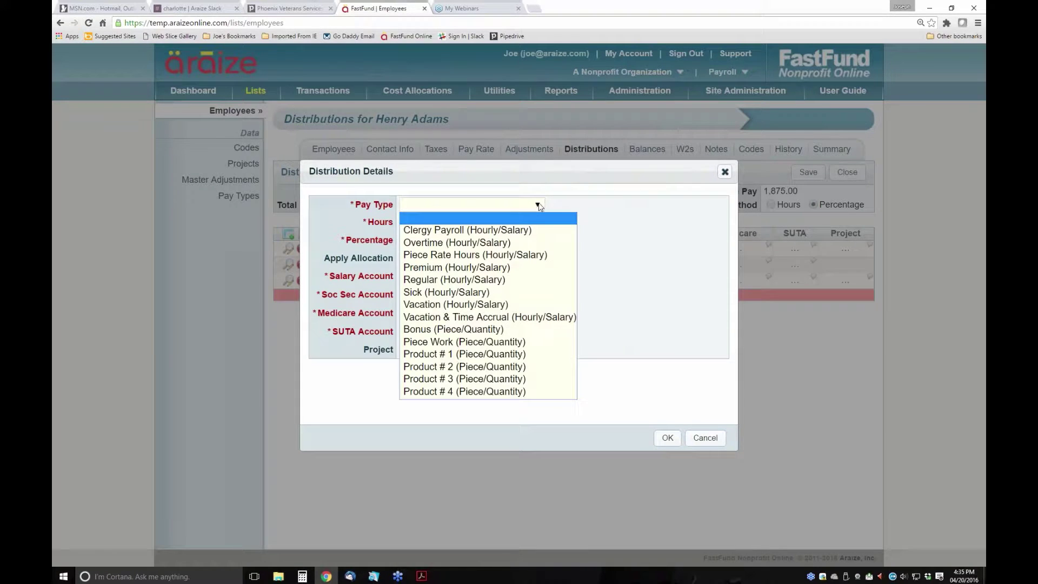
{"action": "left_click", "coordinate": [444, 281]}
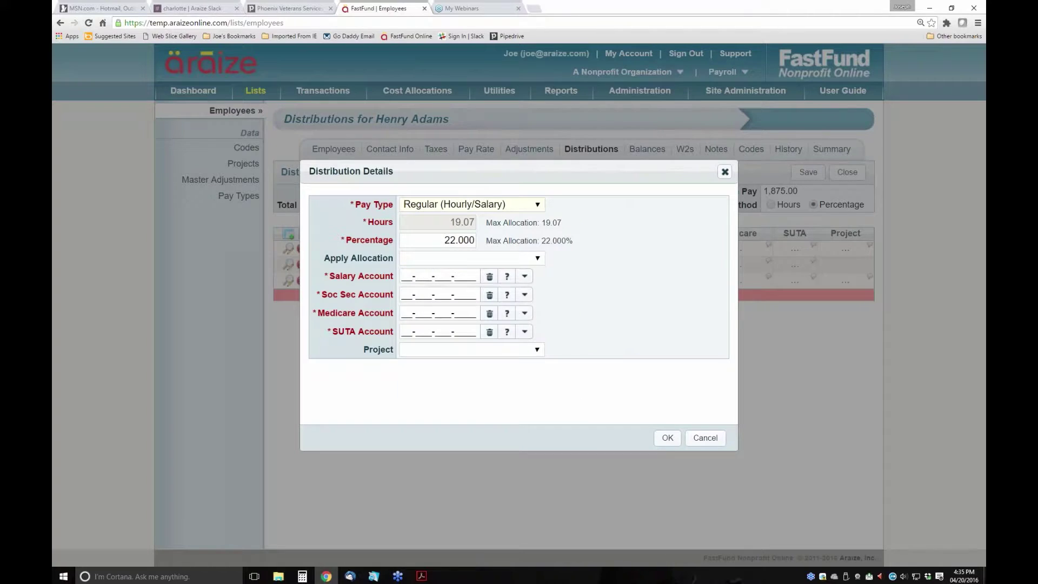
{"action": "left_click", "coordinate": [537, 259]}
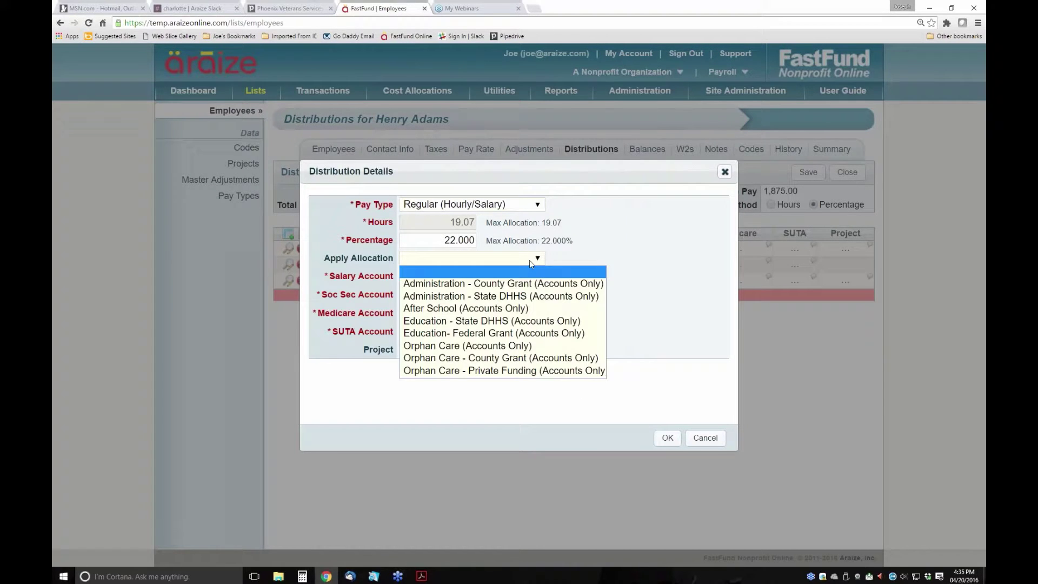
{"action": "left_click", "coordinate": [507, 283]}
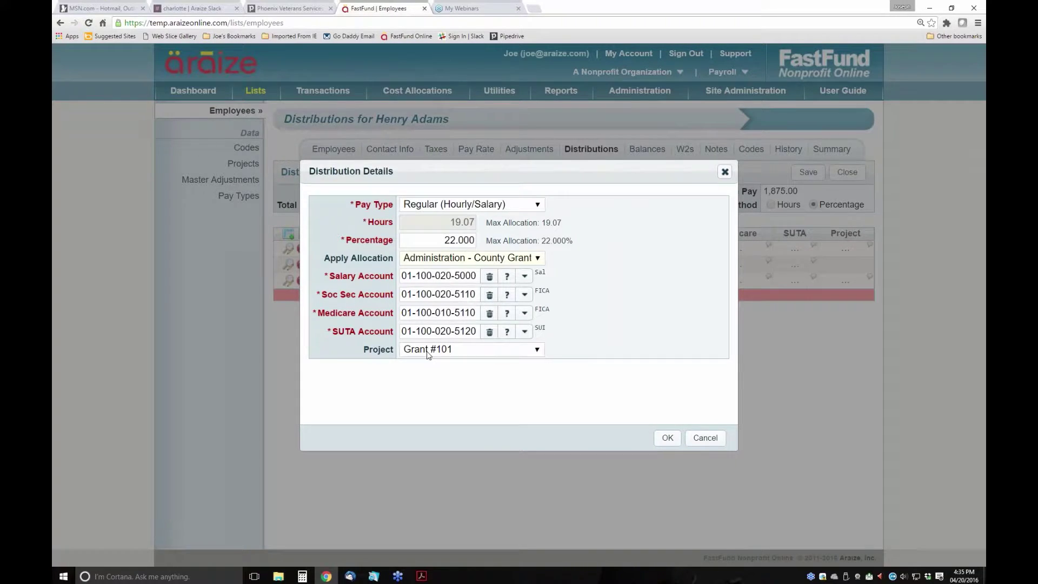
{"action": "left_click", "coordinate": [668, 438]}
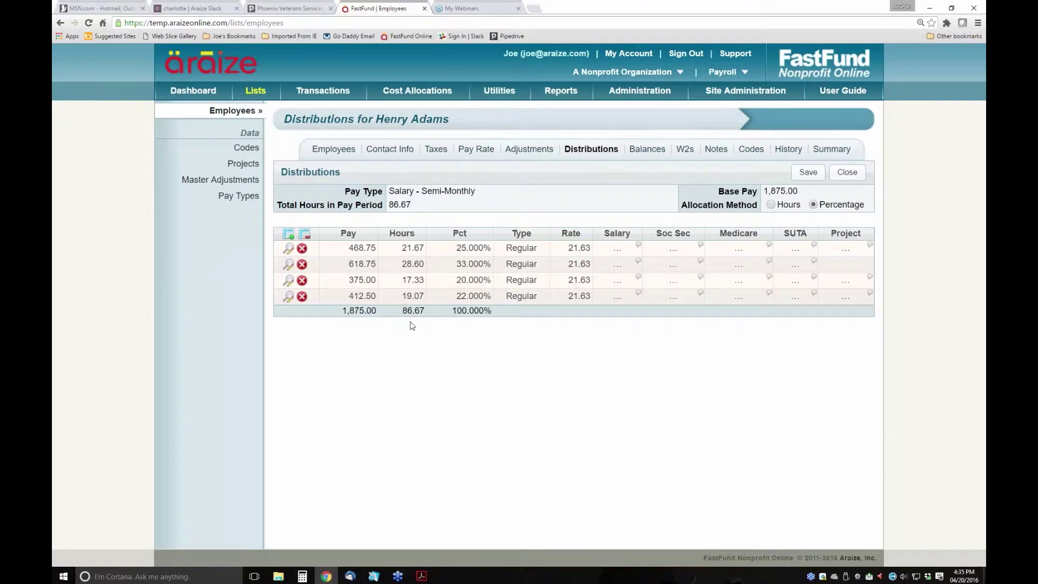
{"action": "left_click", "coordinate": [808, 172]}
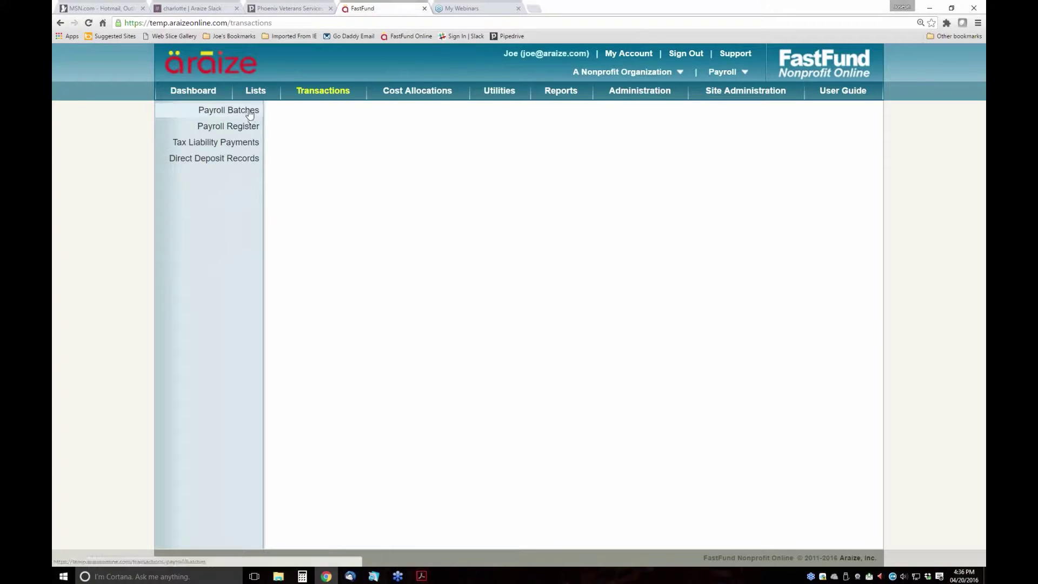
Delete the last 03/02/2016 payroll batch to get under the five-batch limit.
{"action": "left_click", "coordinate": [228, 110]}
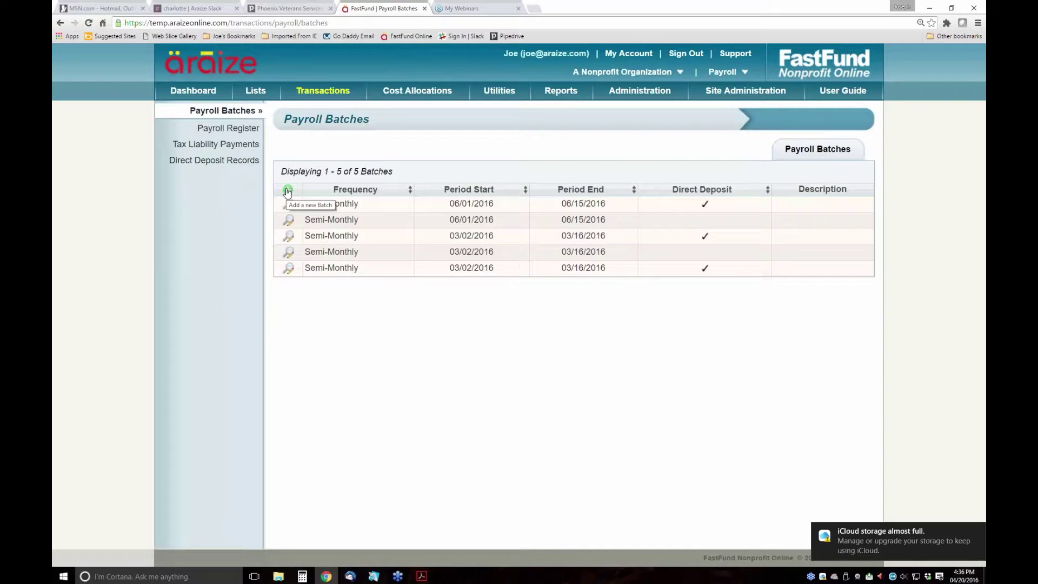
{"action": "left_click", "coordinate": [287, 191]}
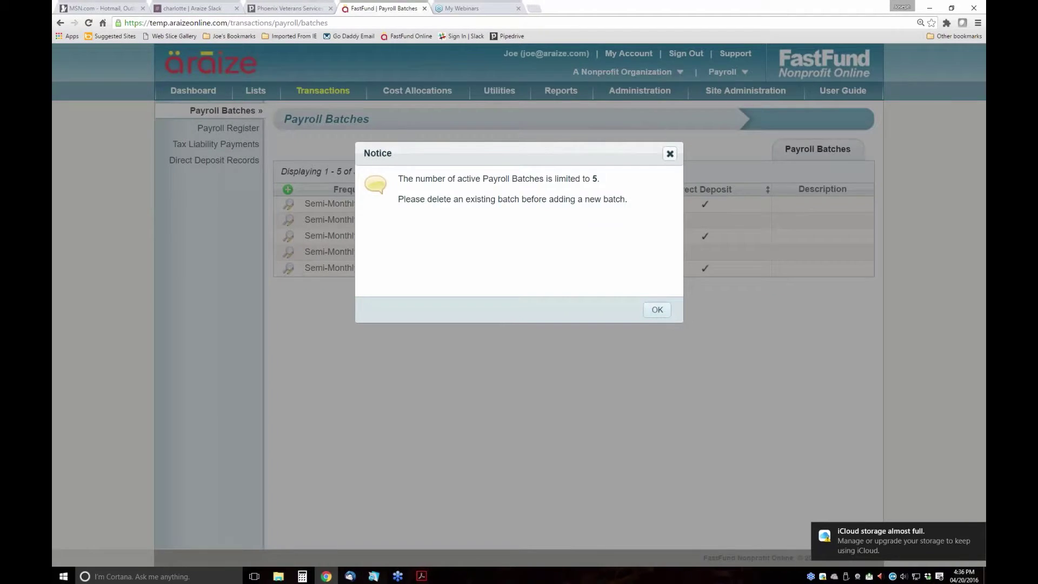
{"action": "left_click", "coordinate": [657, 309]}
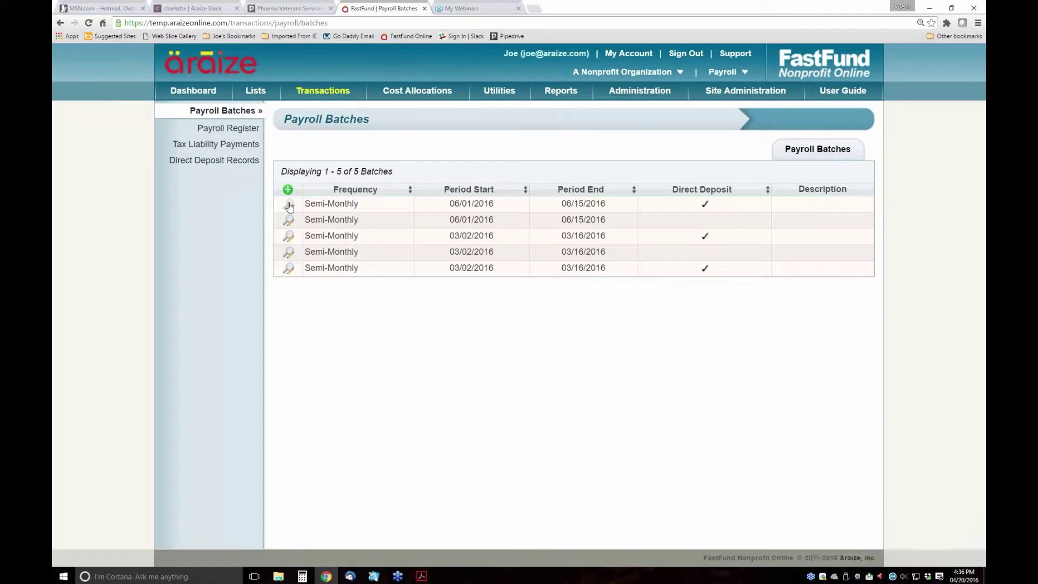
{"action": "left_click", "coordinate": [288, 268]}
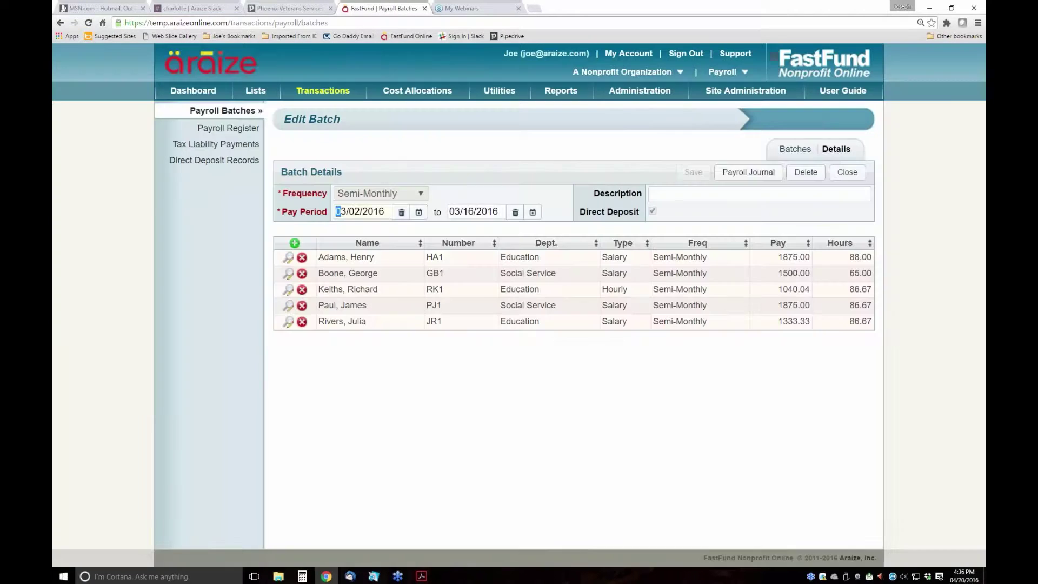
{"action": "left_click", "coordinate": [805, 172]}
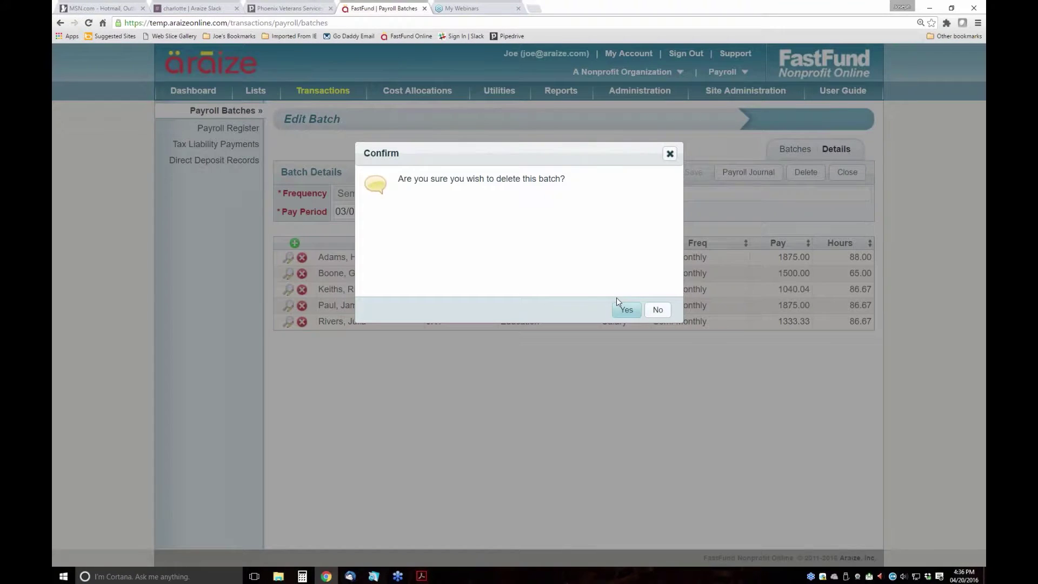
{"action": "left_click", "coordinate": [624, 309]}
Start a new Semi-Monthly payroll batch with direct deposit turned on.
{"action": "left_click", "coordinate": [287, 191]}
{"action": "left_click", "coordinate": [378, 193]}
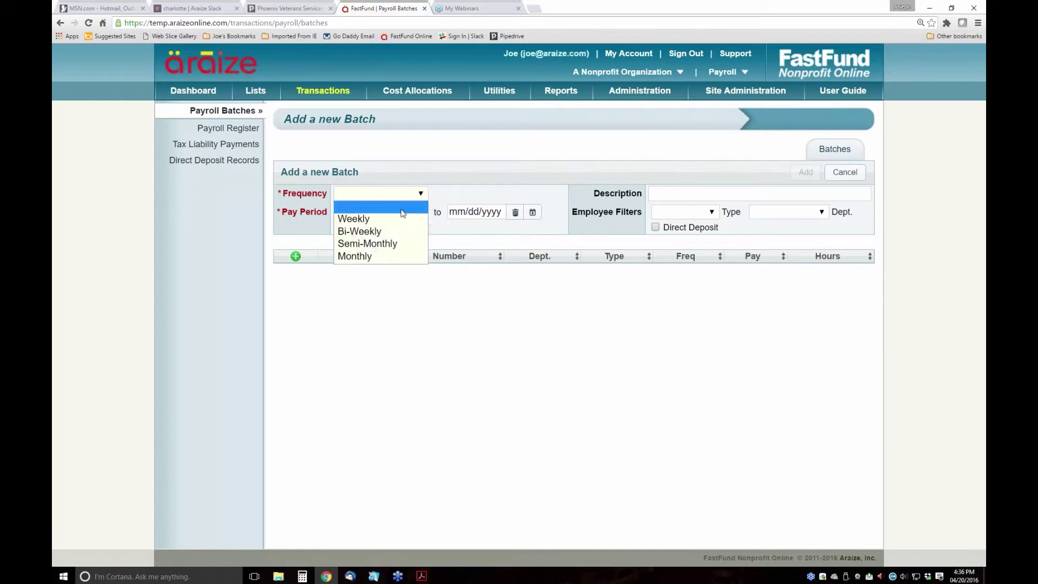
{"action": "left_click", "coordinate": [373, 244]}
{"action": "left_click", "coordinate": [656, 227]}
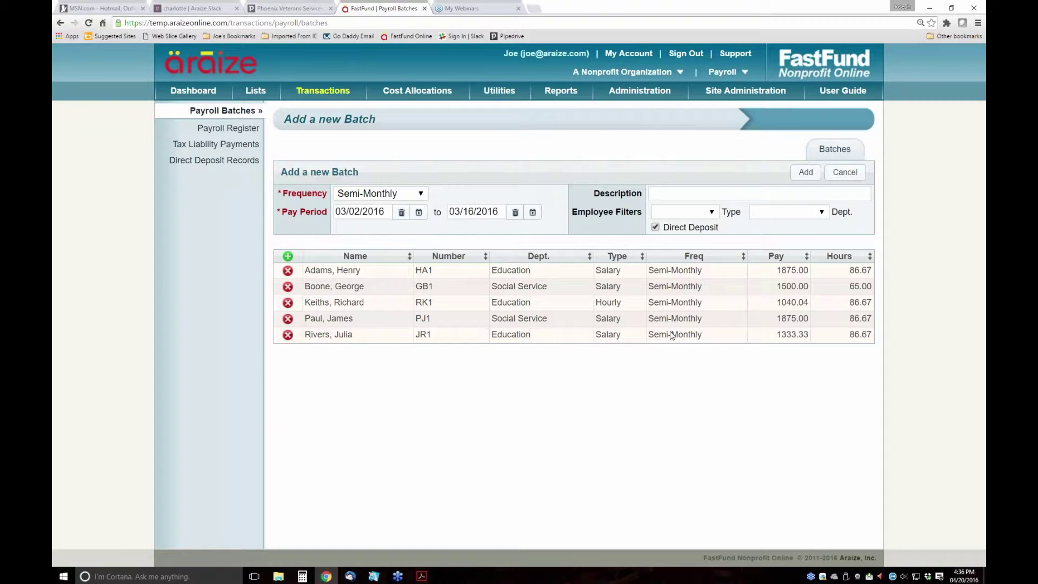
Add the batch and change the first employee's second distribution to the Vacation pay type.
{"action": "left_click", "coordinate": [805, 171]}
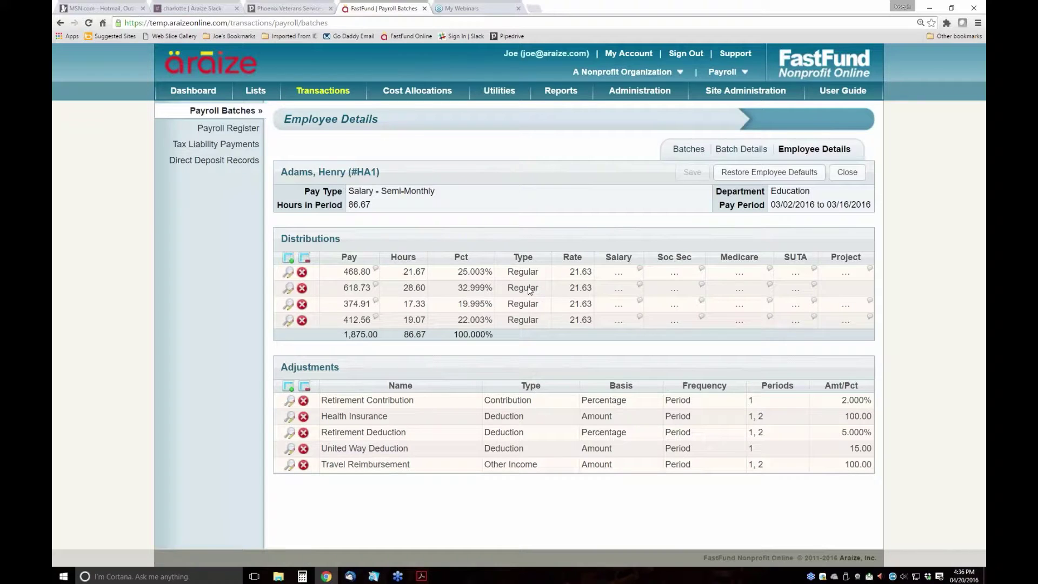
{"action": "left_click", "coordinate": [288, 288]}
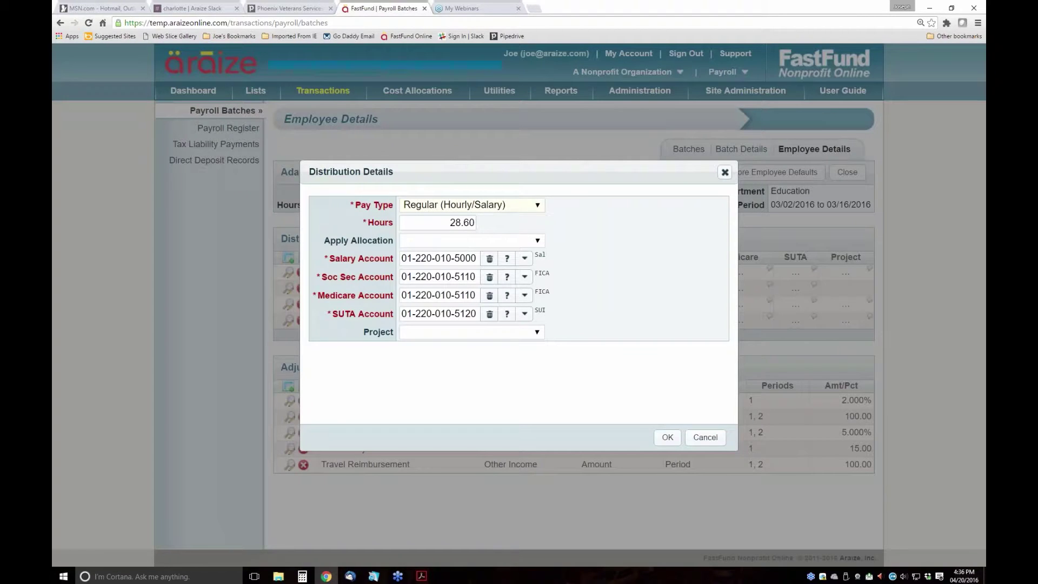
{"action": "left_click", "coordinate": [537, 205]}
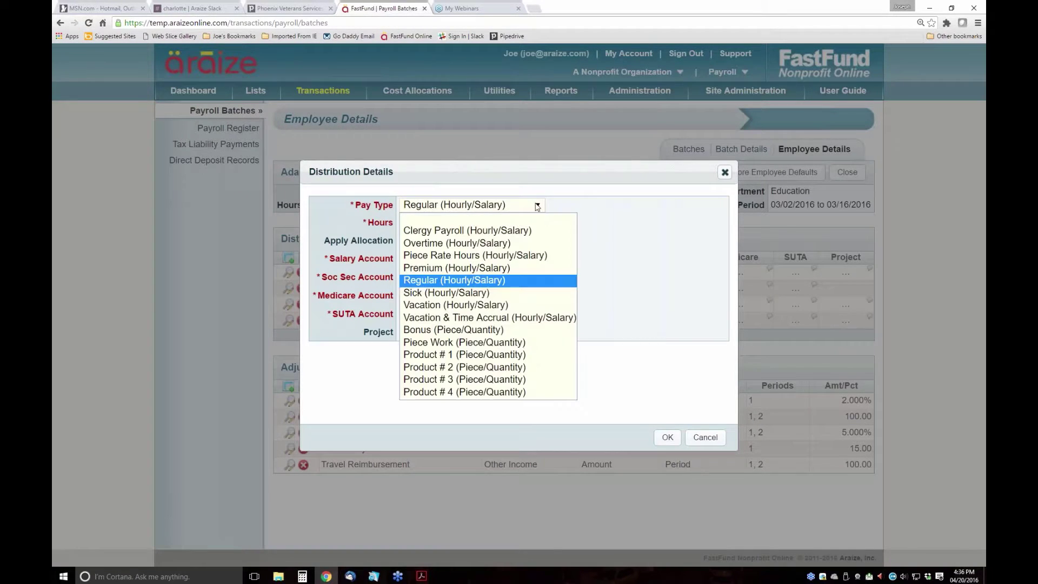
{"action": "left_click", "coordinate": [438, 305]}
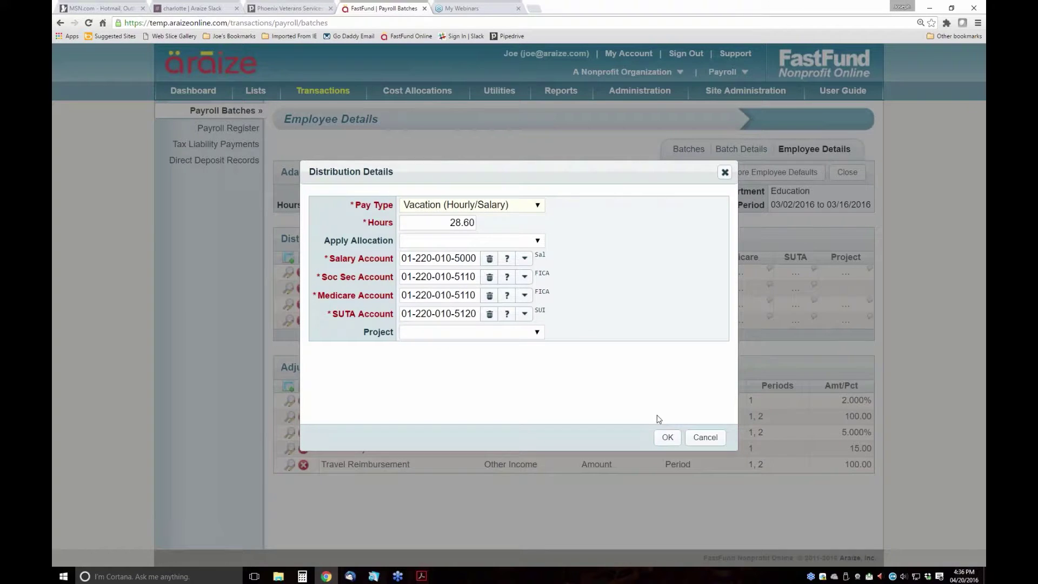
{"action": "left_click", "coordinate": [667, 437]}
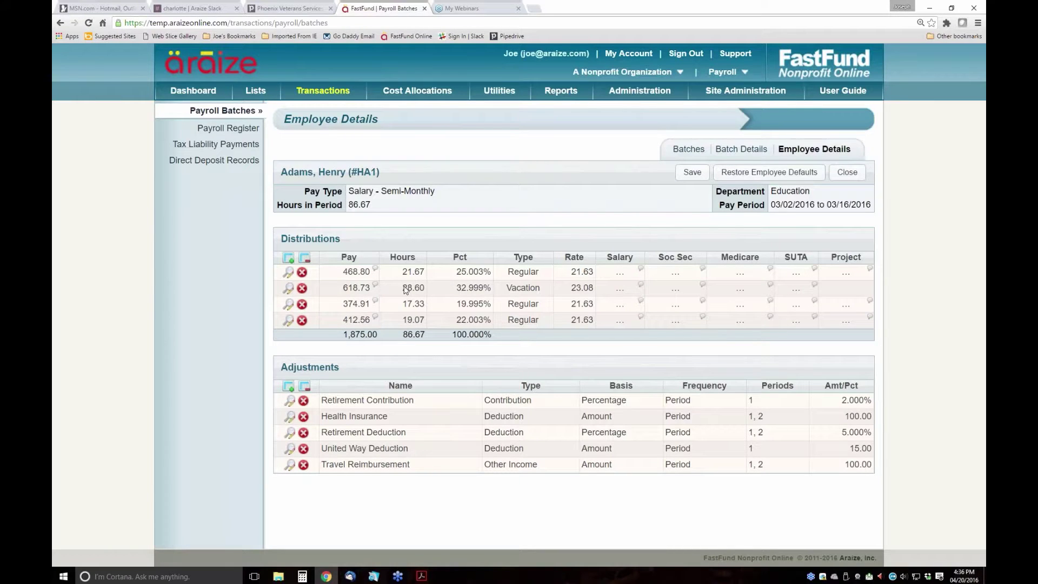
Set that Vacation distribution to 32.00 hours.
{"action": "left_click", "coordinate": [288, 288]}
{"action": "left_click", "coordinate": [449, 222]}
{"action": "type", "text": "32"}
{"action": "key", "text": "Tab"}
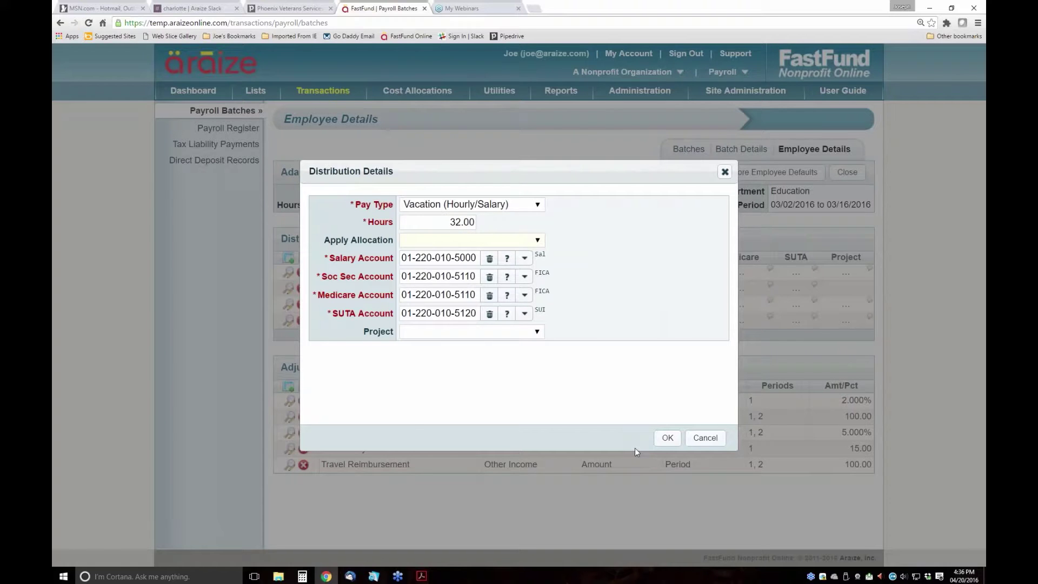
{"action": "left_click", "coordinate": [666, 438]}
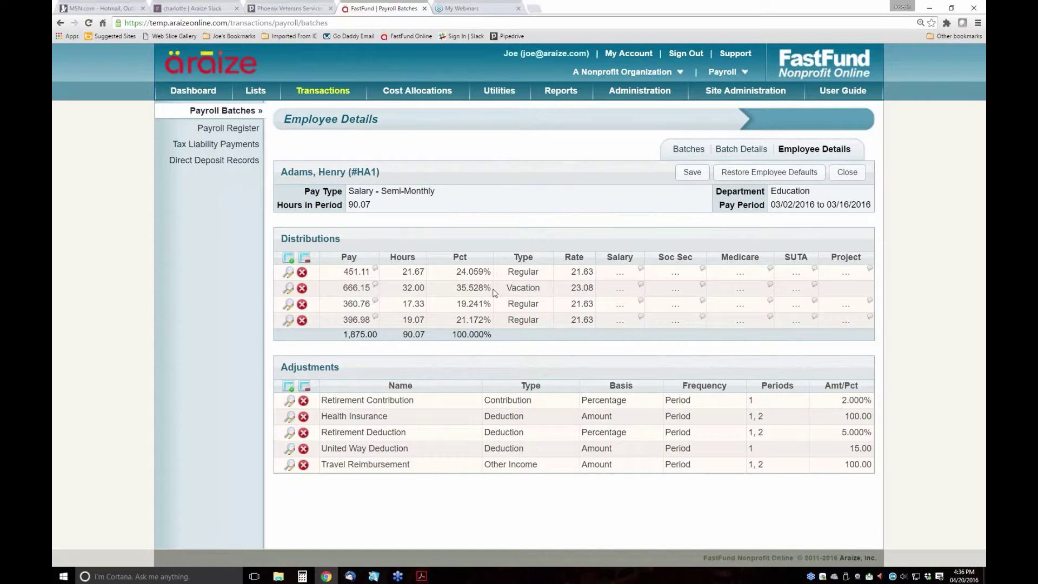
Switch to the Accounting application.
{"action": "mouse_move", "coordinate": [375, 301]}
{"action": "left_click", "coordinate": [715, 74]}
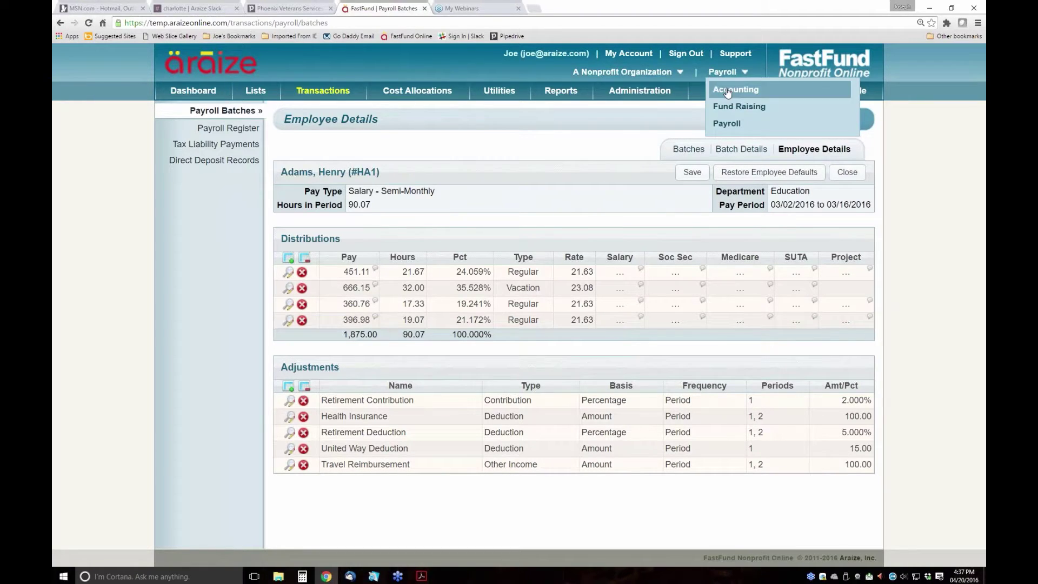
{"action": "left_click", "coordinate": [727, 88]}
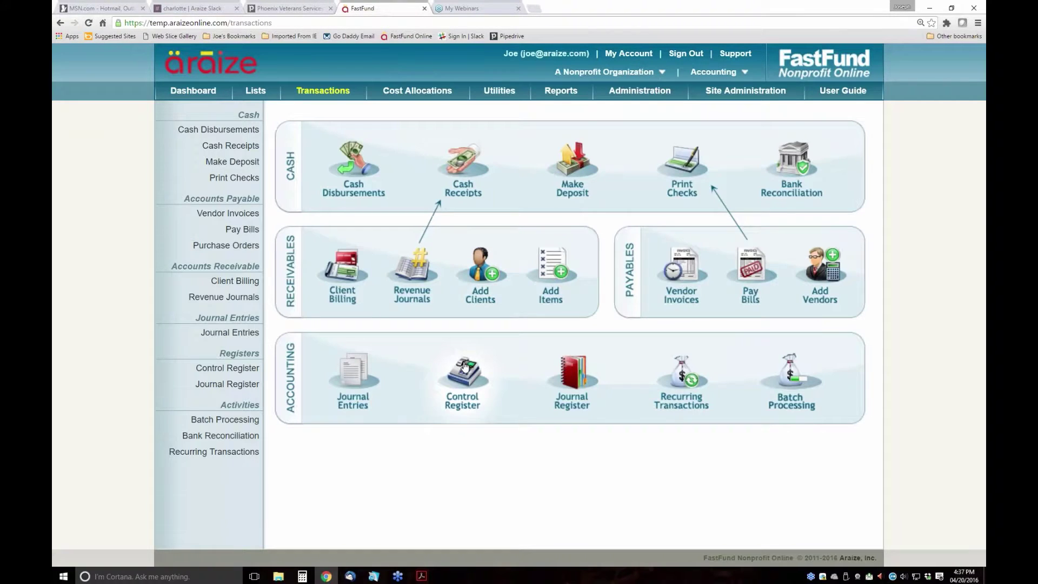
{"action": "left_click", "coordinate": [463, 373]}
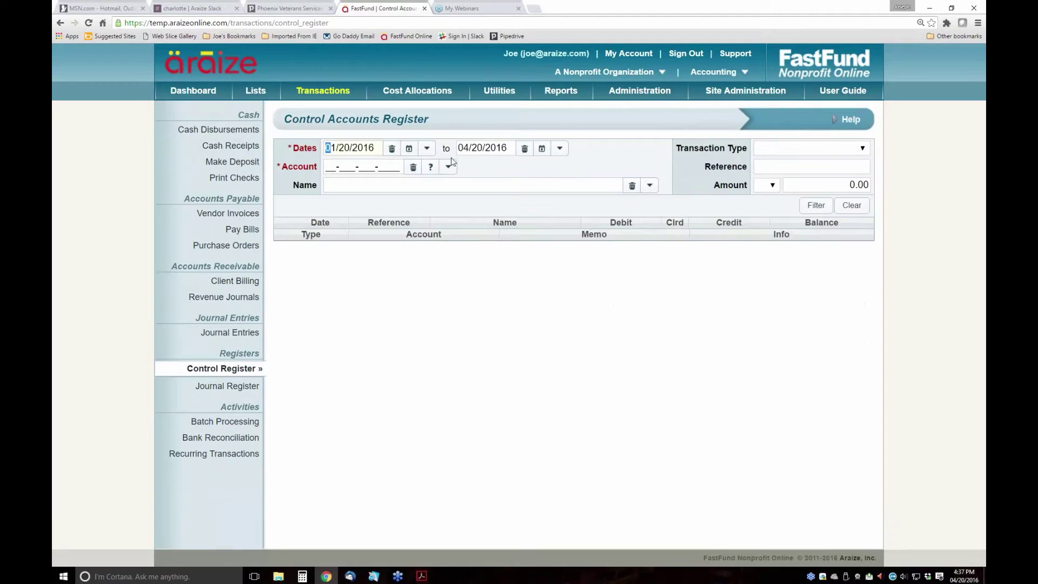
{"action": "left_click", "coordinate": [448, 168]}
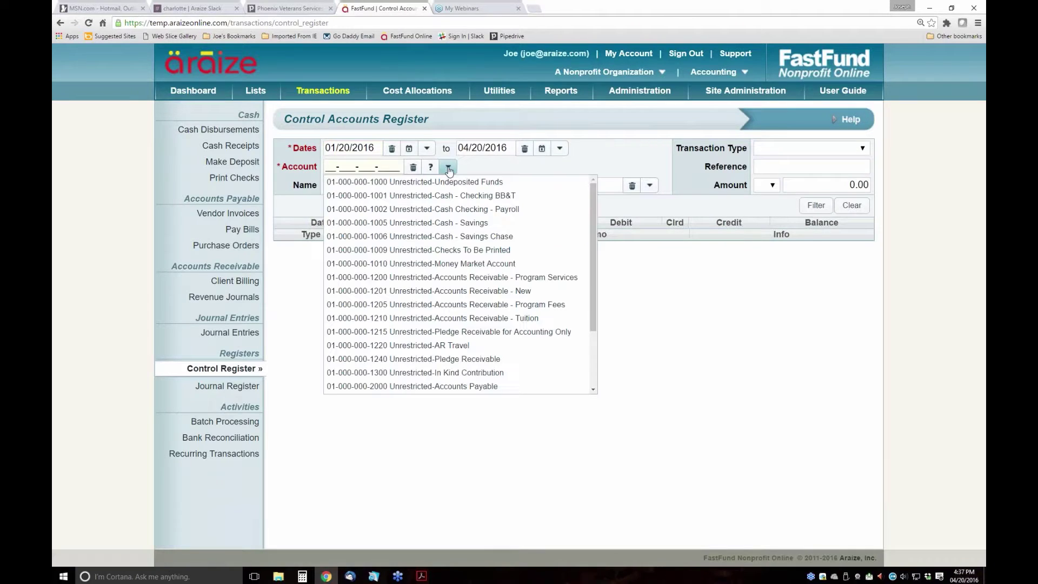
{"action": "left_click", "coordinate": [448, 209]}
{"action": "left_click", "coordinate": [815, 206]}
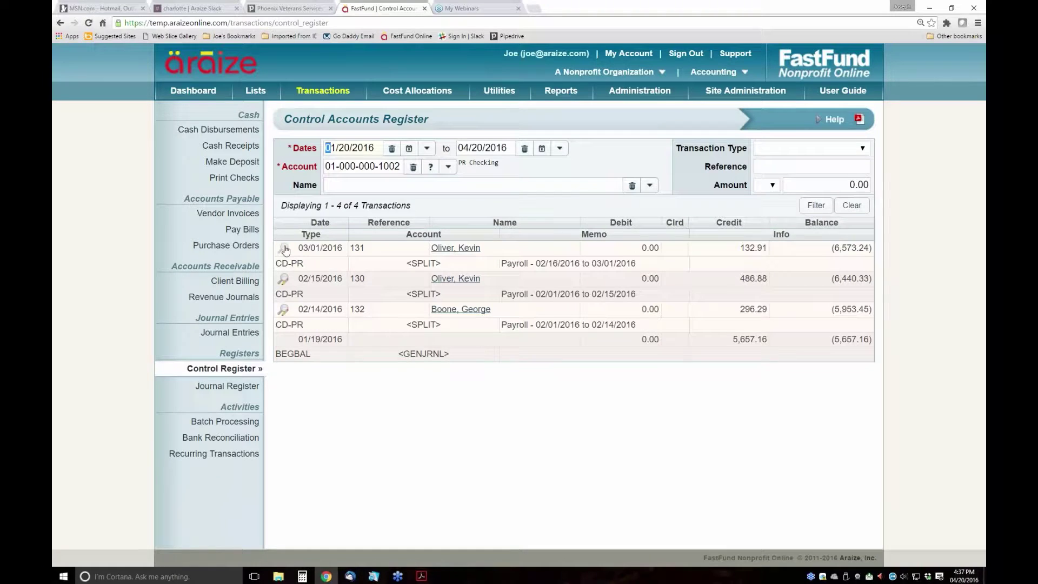
View check 131's 03/01/2016 paycheck details in the Payroll Register.
{"action": "left_click", "coordinate": [285, 250]}
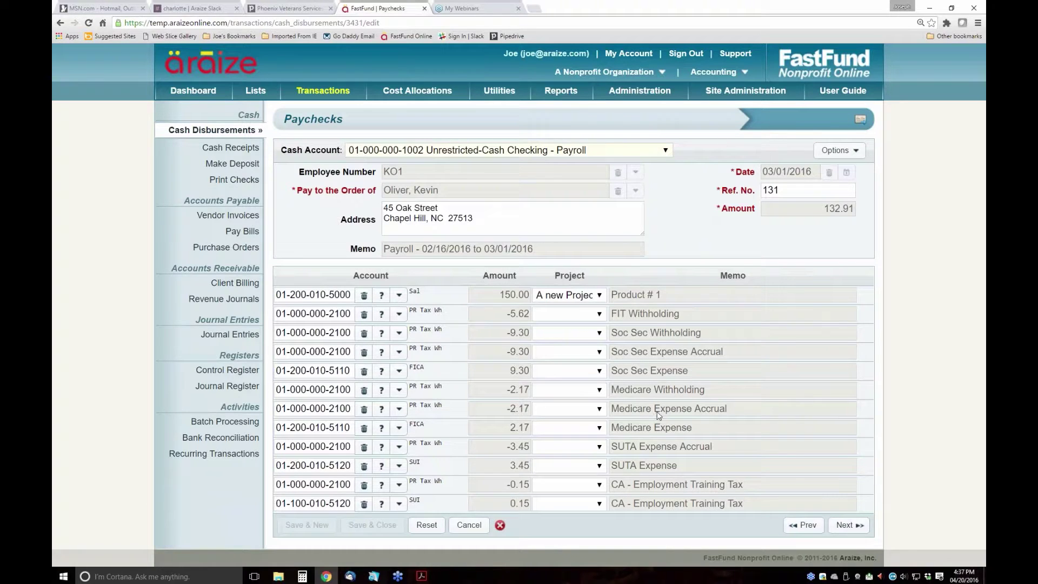
{"action": "left_click", "coordinate": [860, 120]}
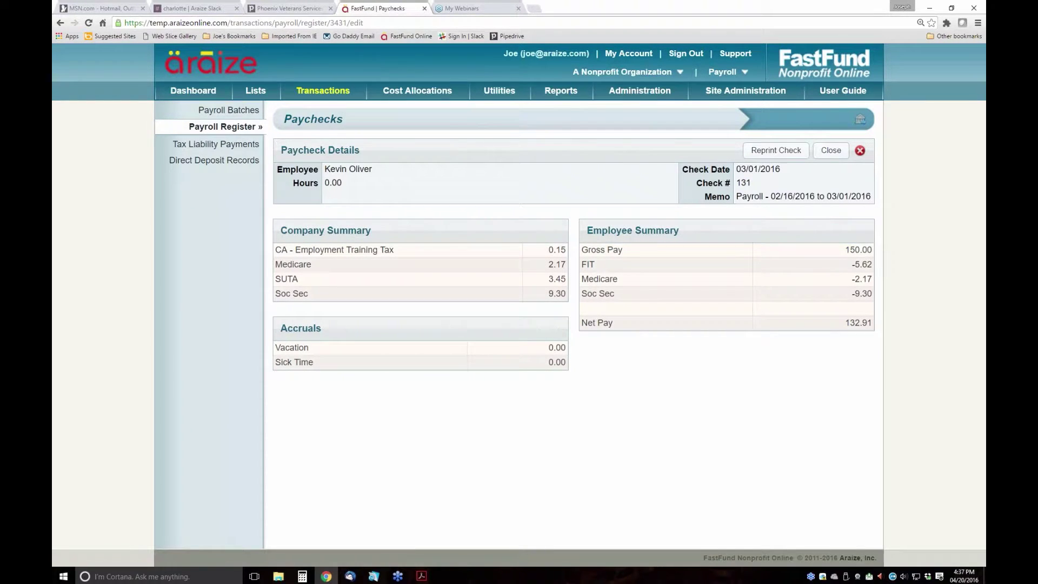
{"action": "left_click", "coordinate": [769, 153]}
{"action": "left_click", "coordinate": [719, 74]}
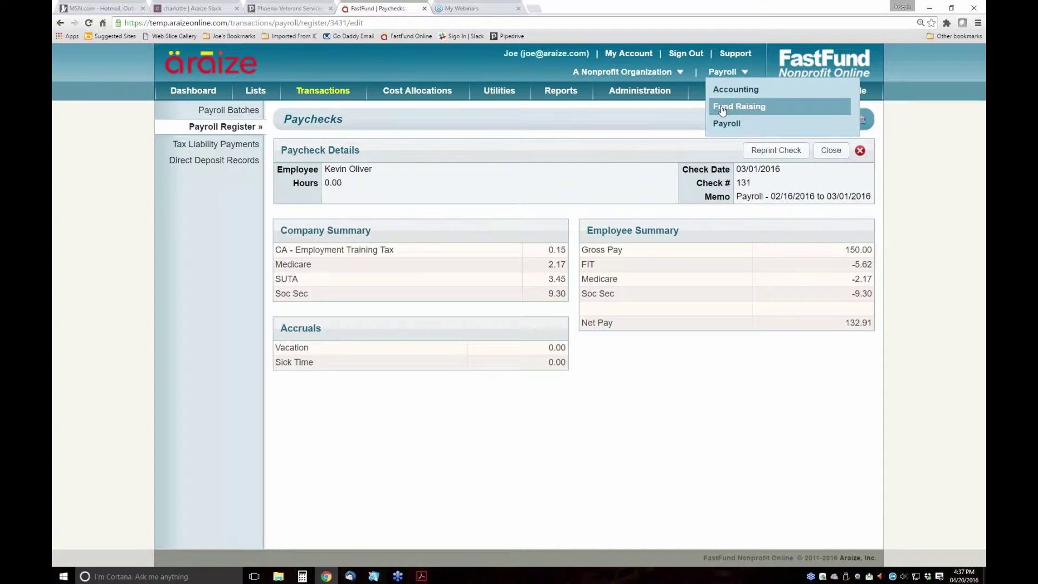
In Fund Raising, set up the Campaign Summary report for fiscal year to date as PDF.
{"action": "left_click", "coordinate": [739, 106]}
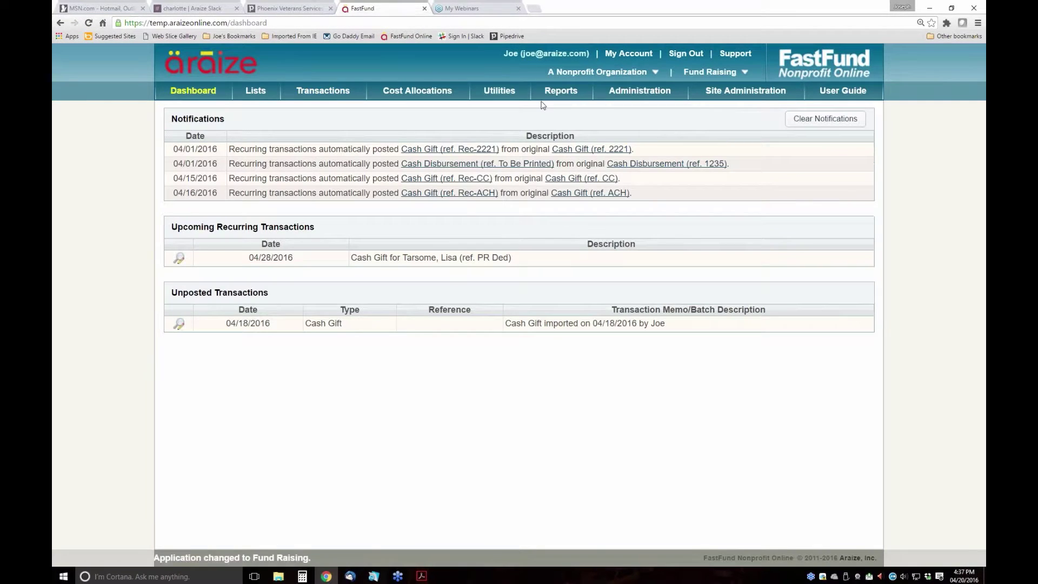
{"action": "left_click", "coordinate": [557, 93]}
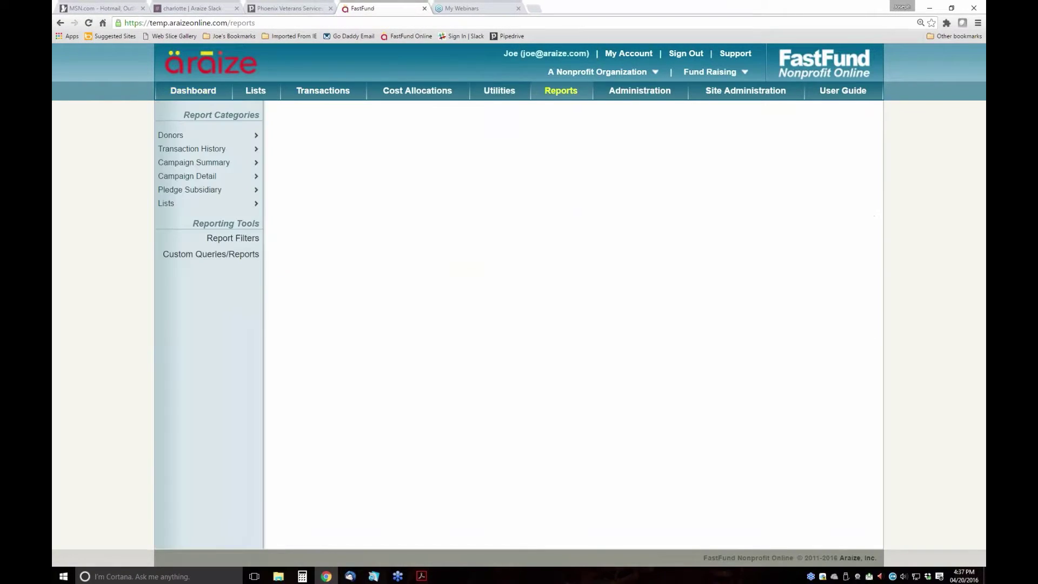
{"action": "mouse_move", "coordinate": [213, 165]}
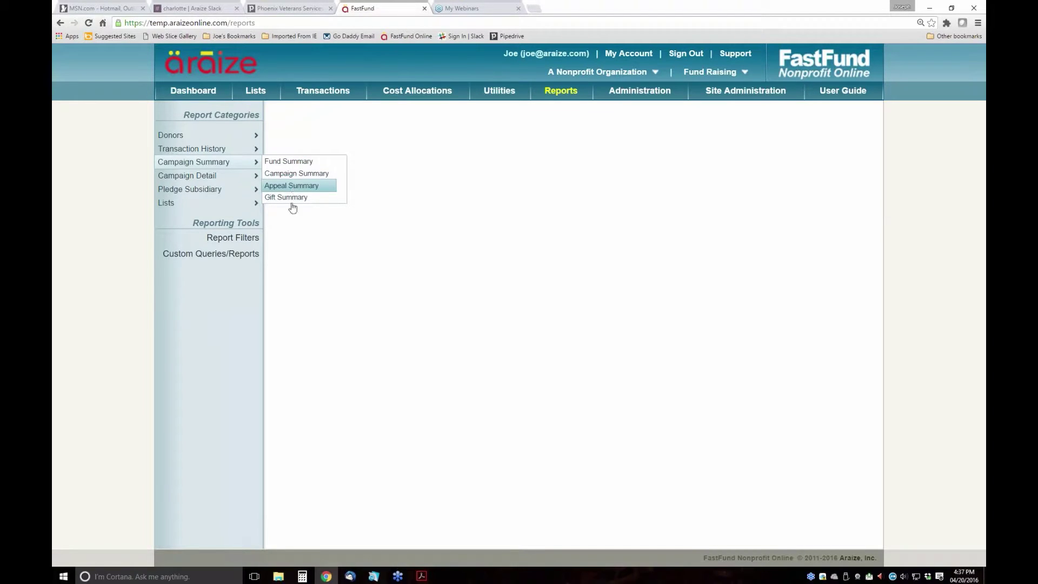
{"action": "left_click", "coordinate": [291, 174]}
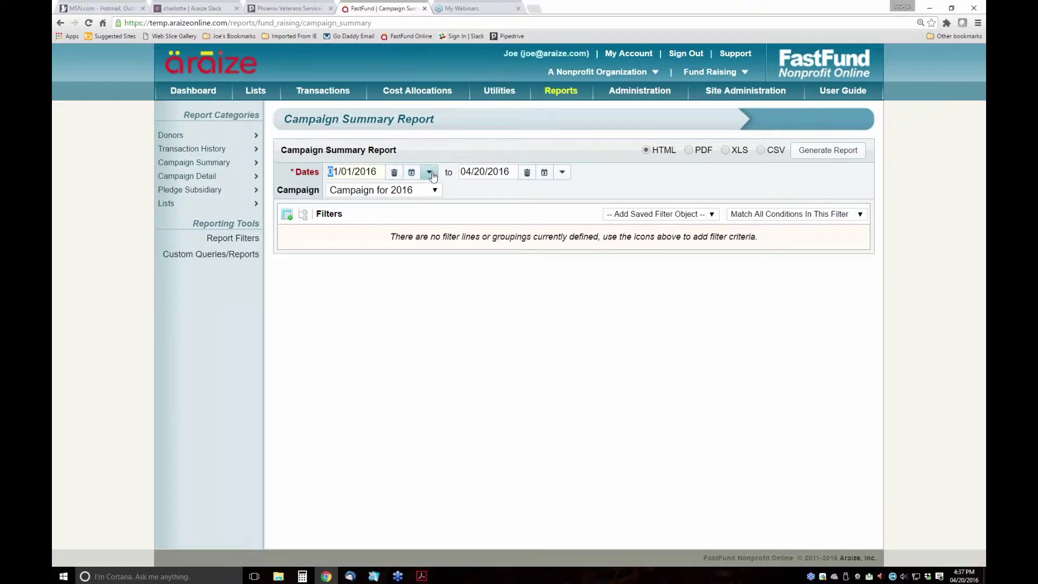
{"action": "left_click", "coordinate": [430, 173]}
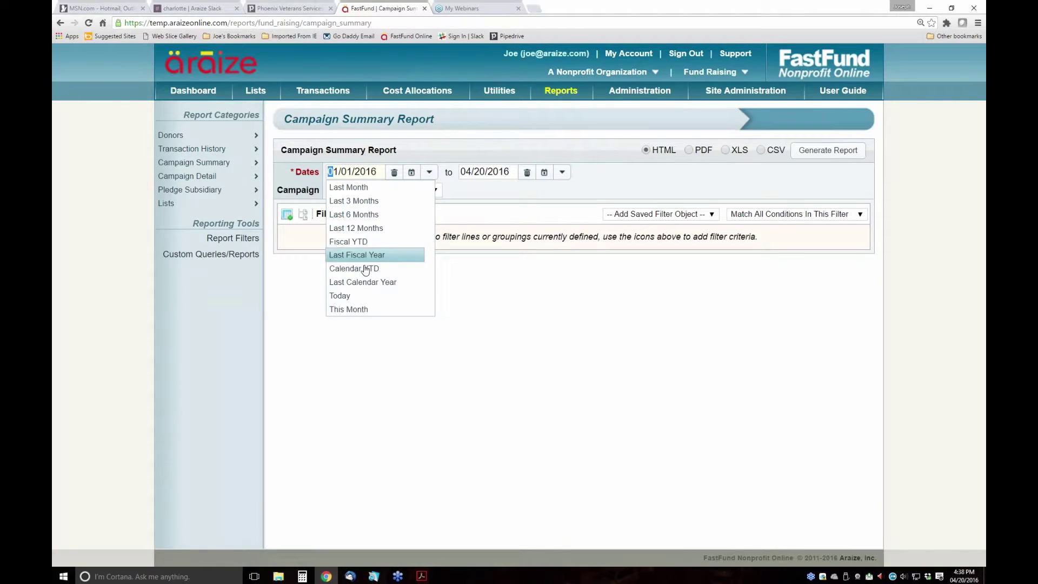
{"action": "left_click", "coordinate": [358, 241]}
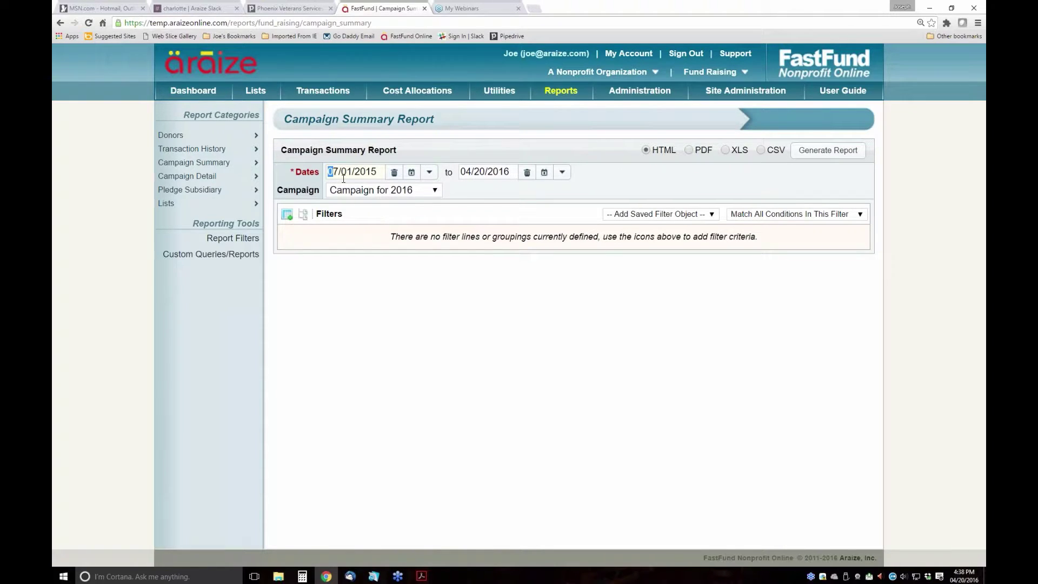
{"action": "left_click", "coordinate": [688, 150]}
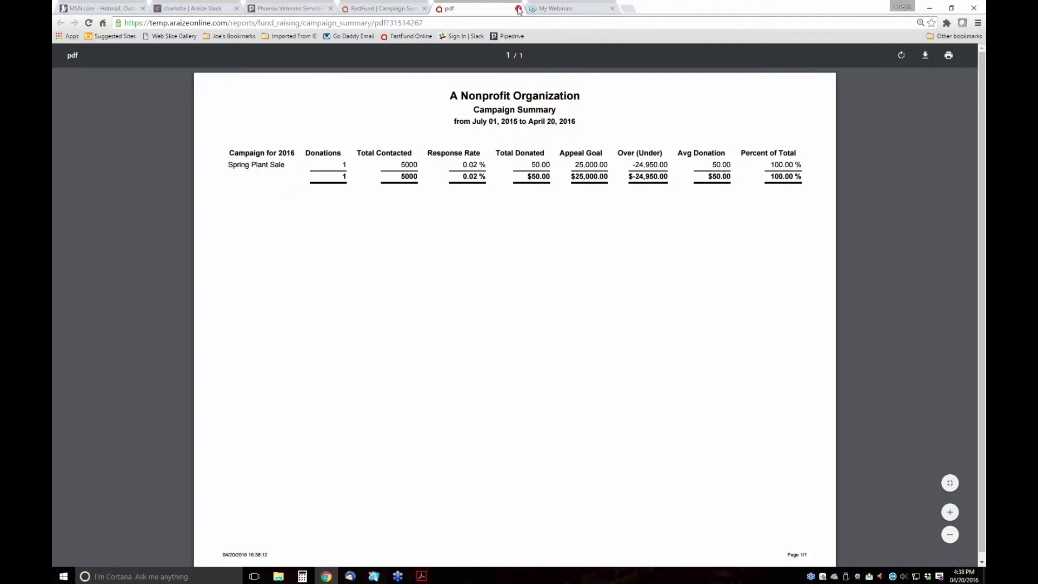
Generate the Campaign Summary report for General Campaign.
{"action": "left_click", "coordinate": [518, 8]}
{"action": "key", "text": "Escape"}
{"action": "left_click", "coordinate": [434, 191]}
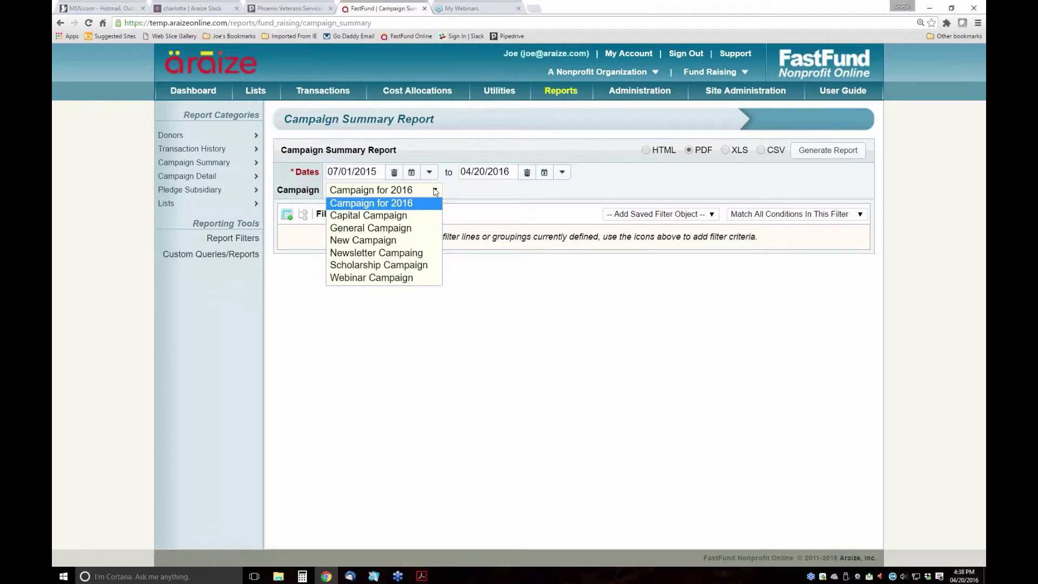
{"action": "left_click", "coordinate": [389, 228]}
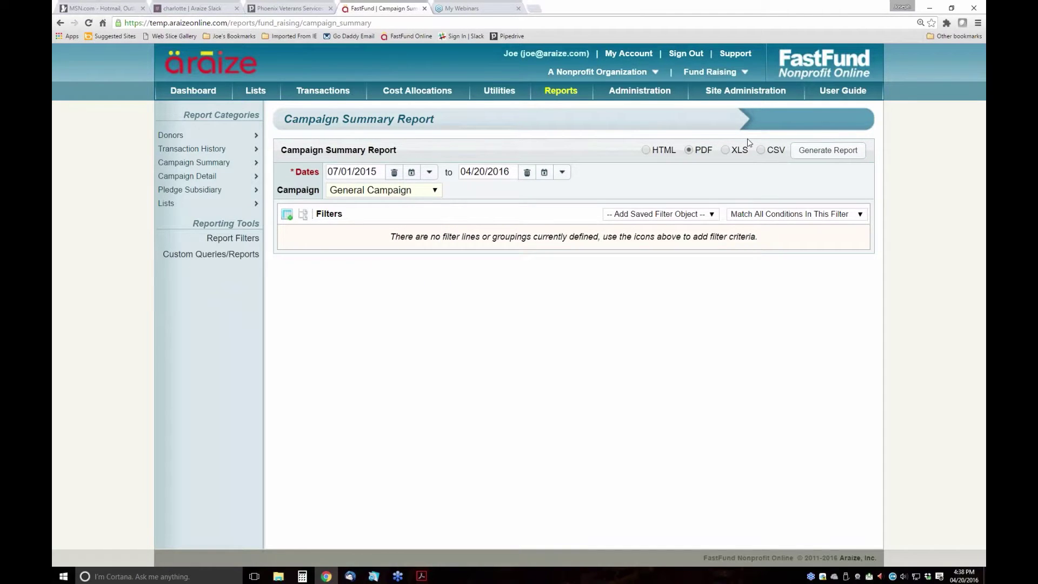
{"action": "left_click", "coordinate": [825, 154]}
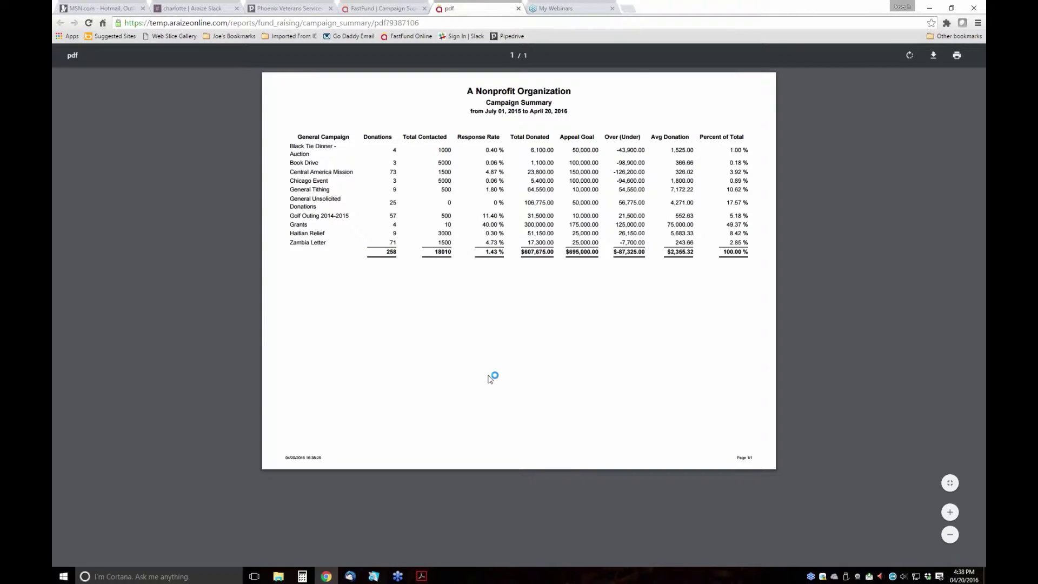
Zoom the PDF, highlight 'Central America Mission', and return to the report form.
{"action": "key", "text": "ctrl+plus"}
{"action": "key", "text": "ctrl+plus"}
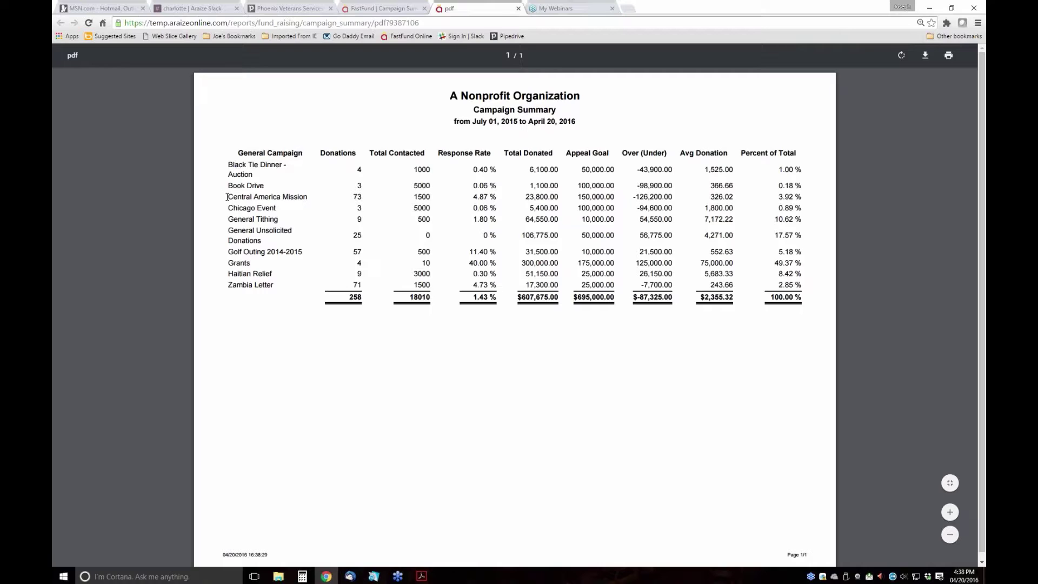
{"action": "left_click_drag", "start_coordinate": [228, 196], "coordinate": [319, 200]}
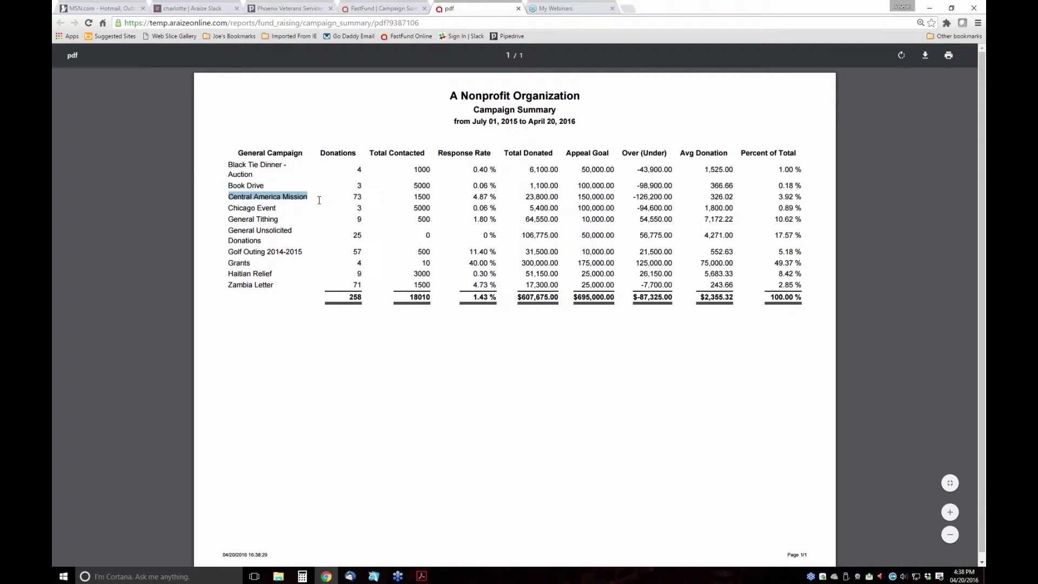
{"action": "left_click", "coordinate": [381, 8]}
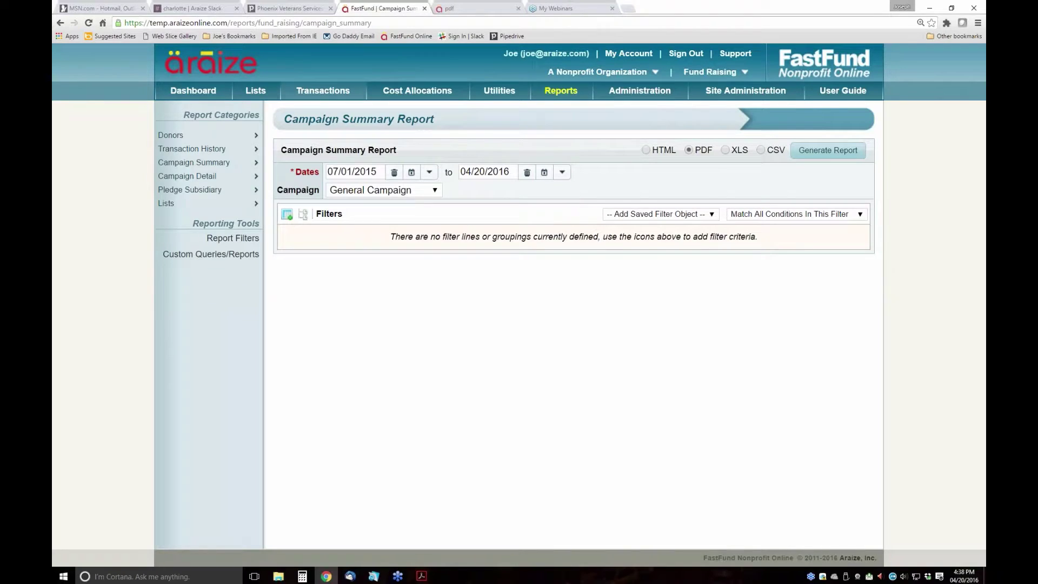
Generate an Appeal Summary PDF for Central America Mission, fiscal year to date.
{"action": "mouse_move", "coordinate": [193, 162]}
{"action": "left_click", "coordinate": [292, 186]}
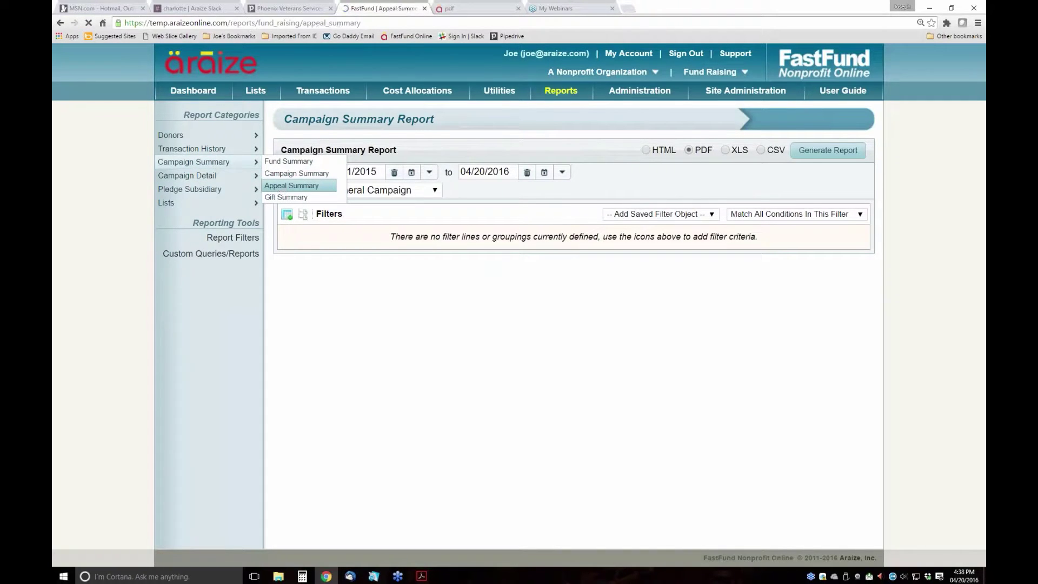
{"action": "left_click", "coordinate": [416, 172]}
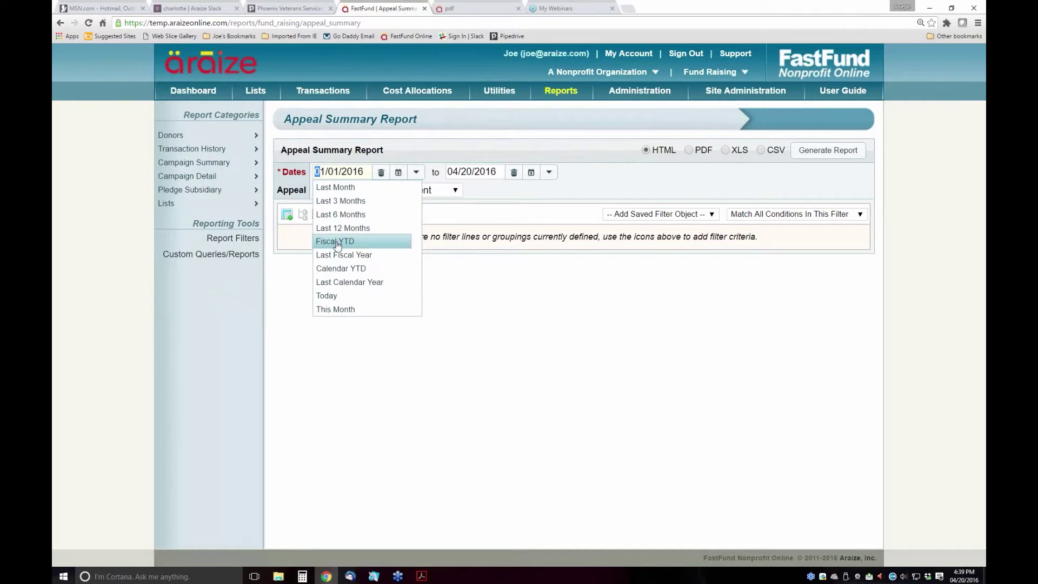
{"action": "left_click", "coordinate": [336, 243]}
{"action": "left_click", "coordinate": [453, 190]}
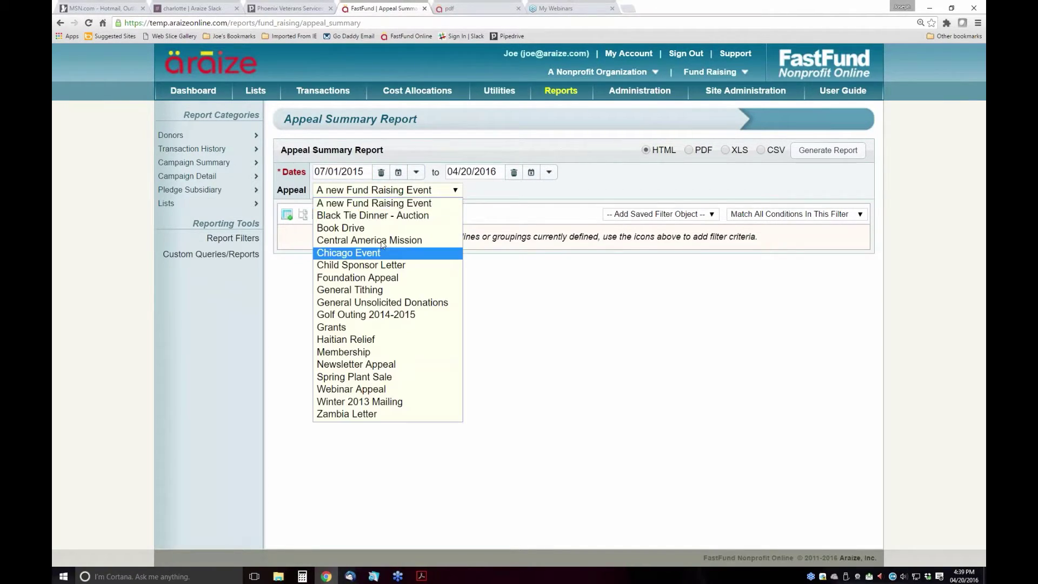
{"action": "left_click", "coordinate": [585, 211]}
{"action": "left_click", "coordinate": [688, 151]}
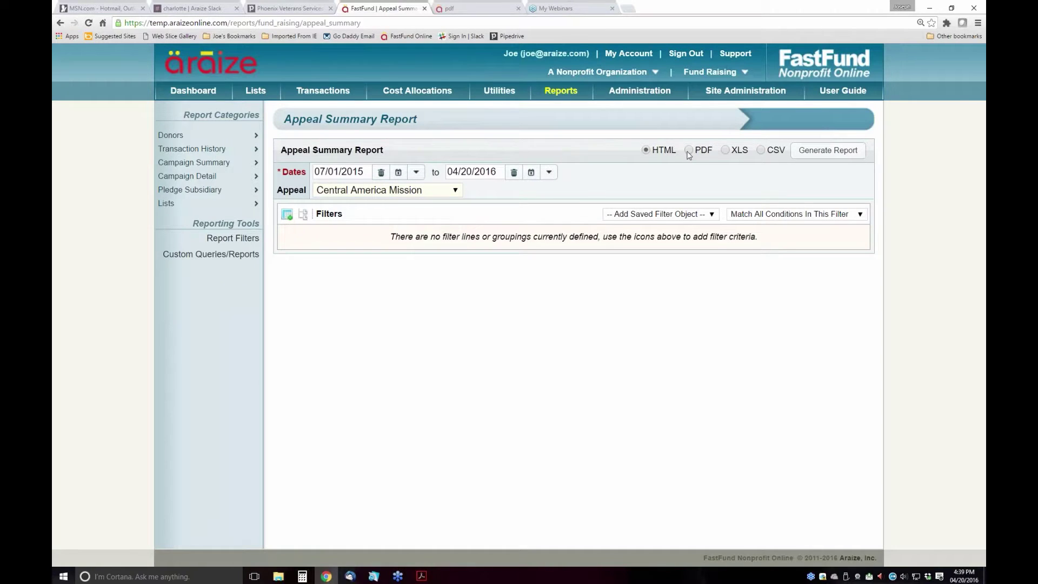
{"action": "left_click", "coordinate": [795, 154]}
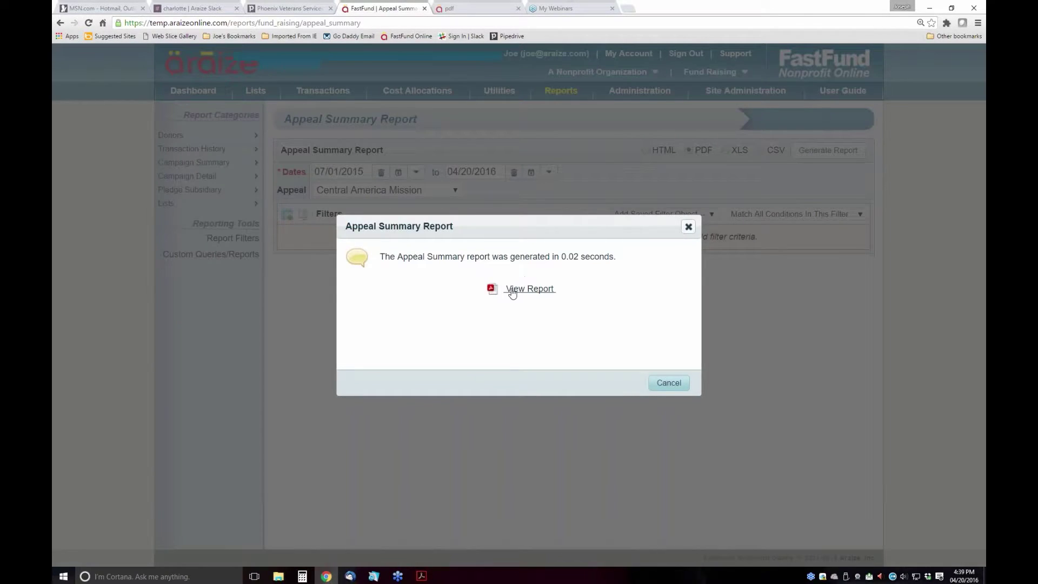
View the appeal summary PDF zoomed in, then close it and the Appeal Summary page.
{"action": "left_click", "coordinate": [529, 289]}
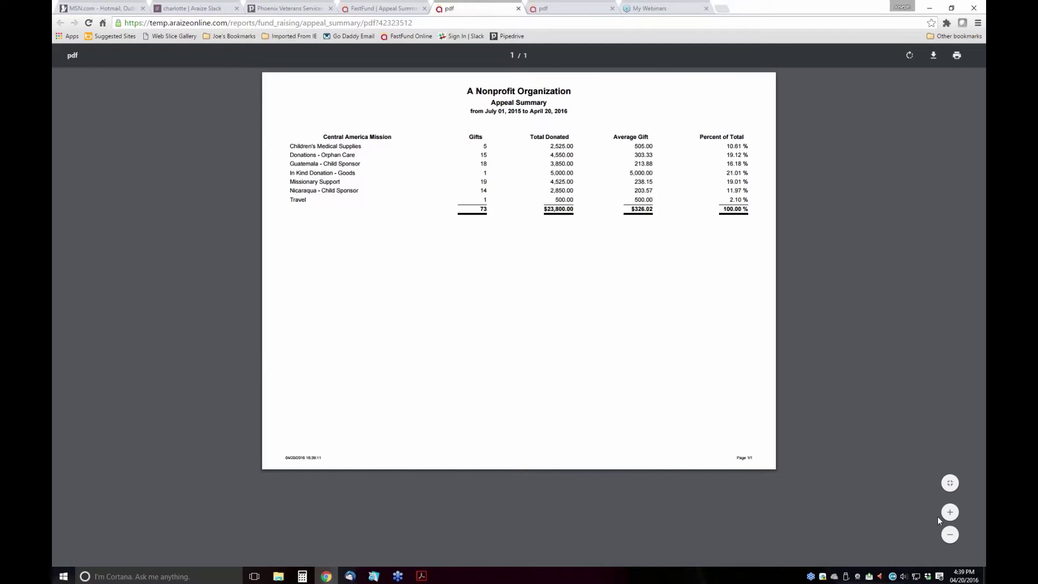
{"action": "left_click", "coordinate": [950, 512]}
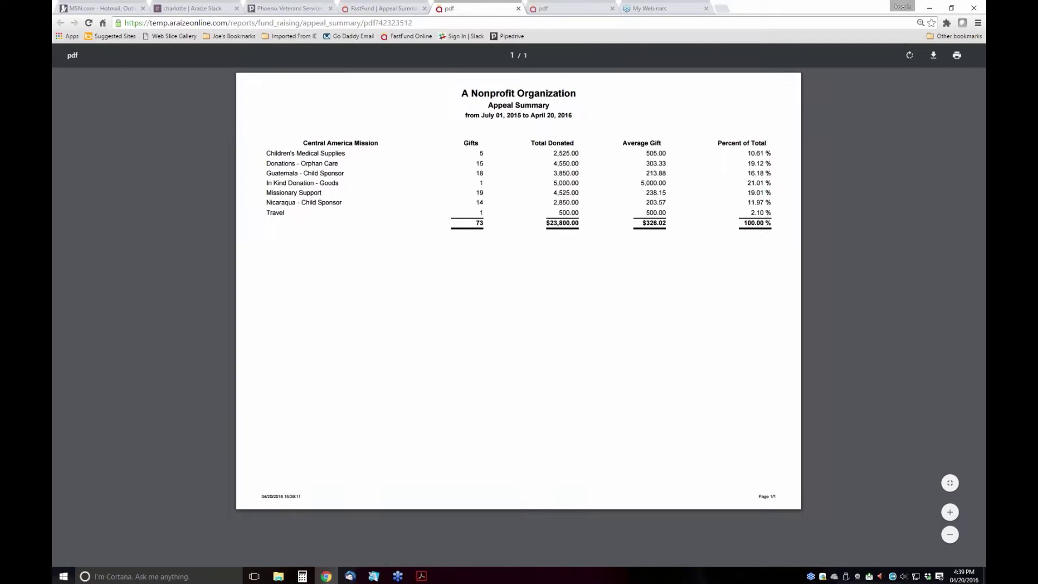
{"action": "left_click", "coordinate": [949, 512]}
{"action": "left_click", "coordinate": [950, 512]}
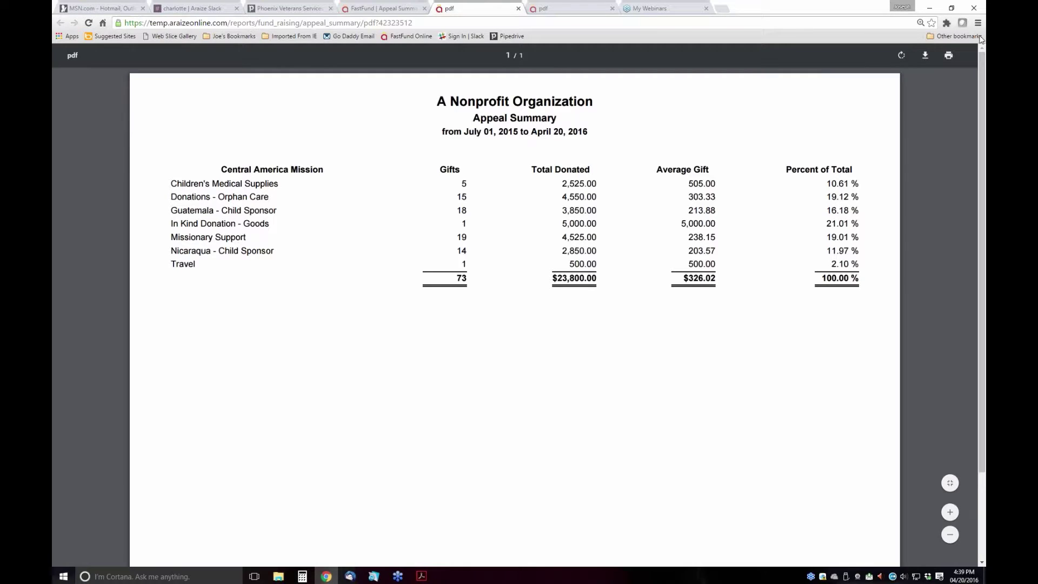
{"action": "left_click", "coordinate": [518, 9]}
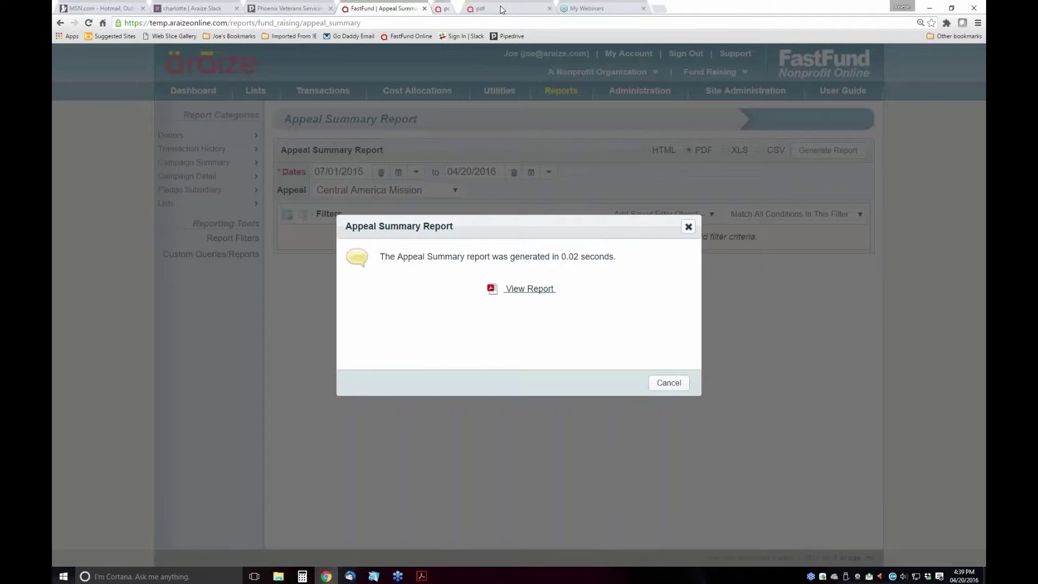
{"action": "left_click", "coordinate": [424, 9]}
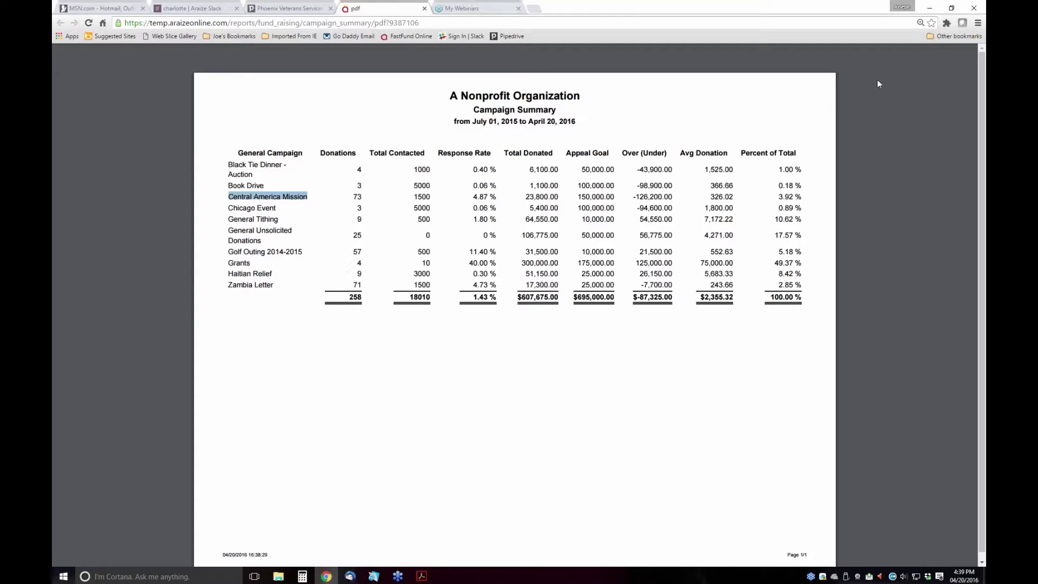
Navigate to temp.araizeonline.com to reach the FastFund dashboard.
{"action": "left_click", "coordinate": [433, 22]}
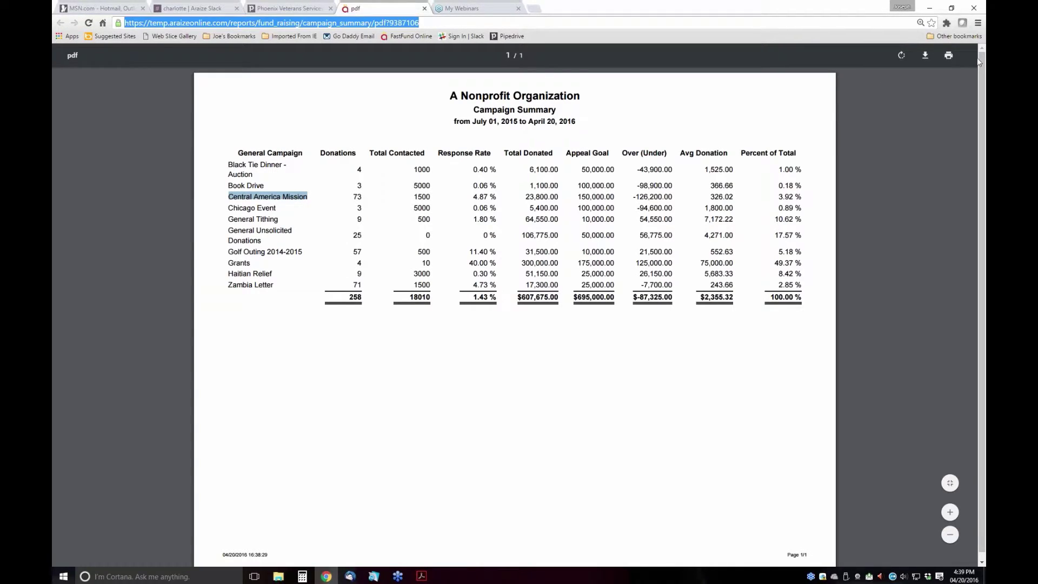
{"action": "type", "text": "te,"}
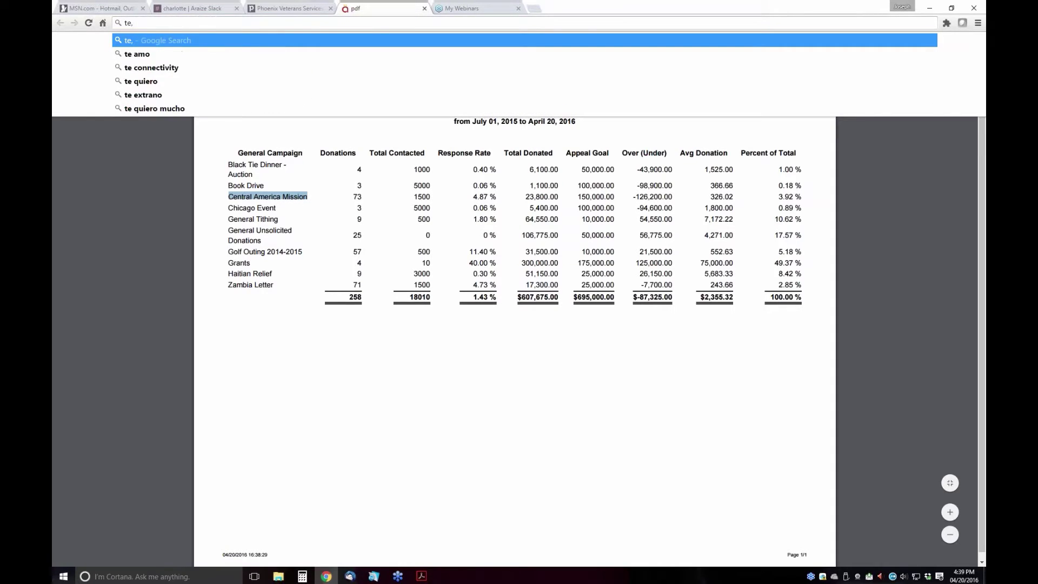
{"action": "key", "text": "BackSpace"}
{"action": "type", "text": "mp.araizeonline.com"}
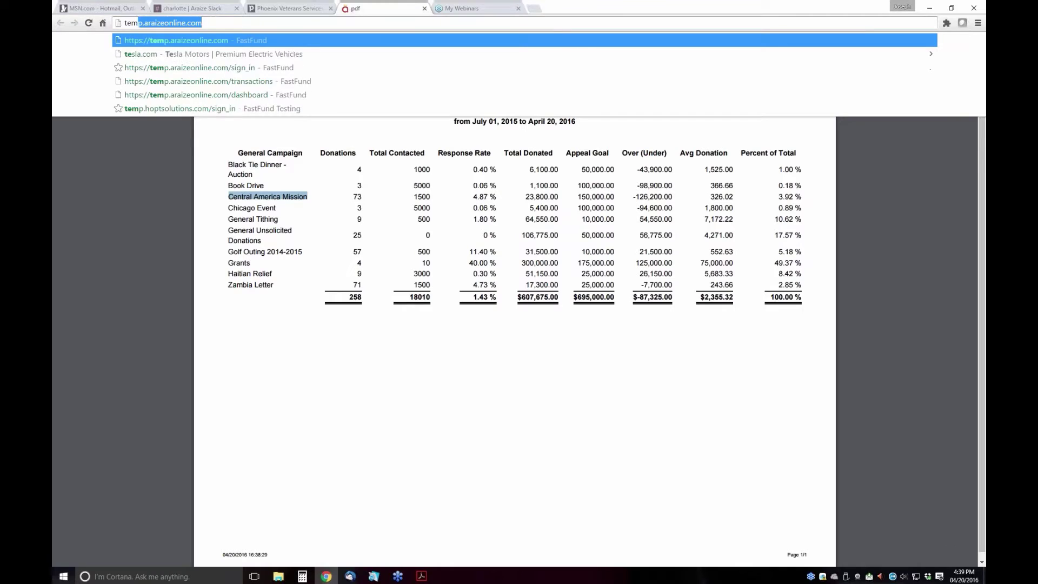
{"action": "key", "text": "Return"}
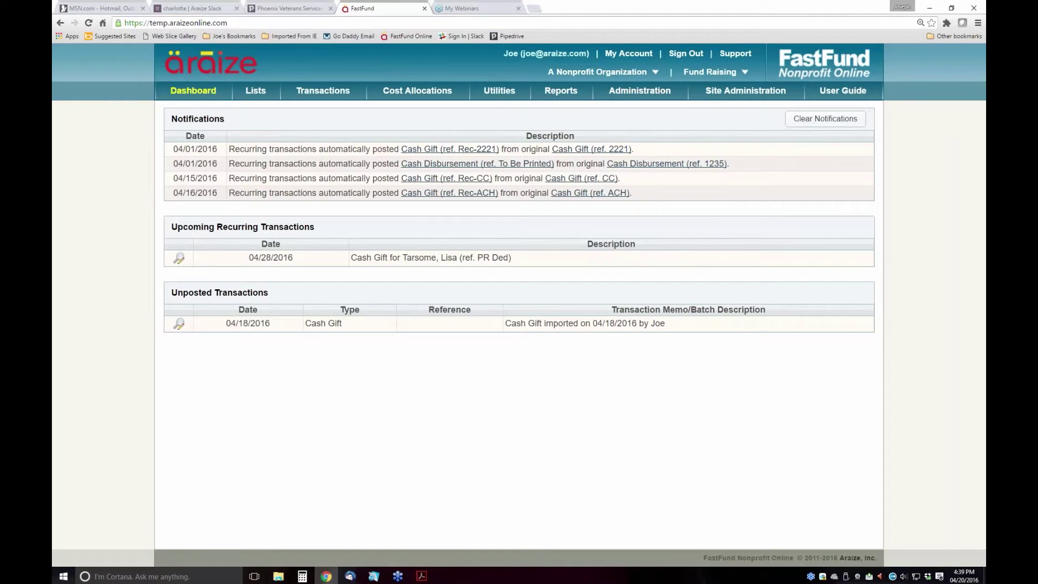
Open Reports > Custom Queries/Reports and scroll through the custom report list.
{"action": "left_click", "coordinate": [560, 95]}
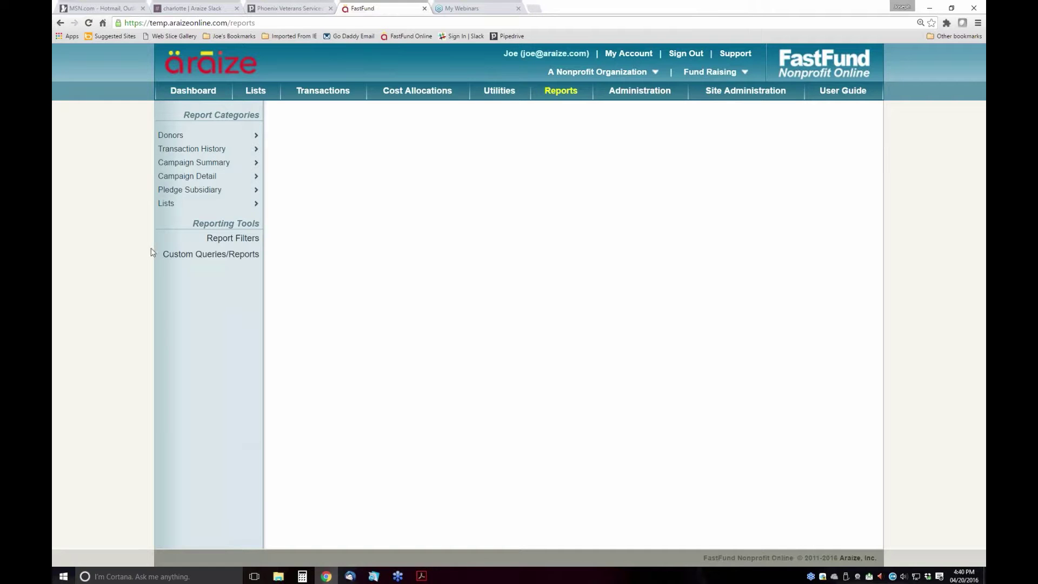
{"action": "left_click", "coordinate": [208, 255]}
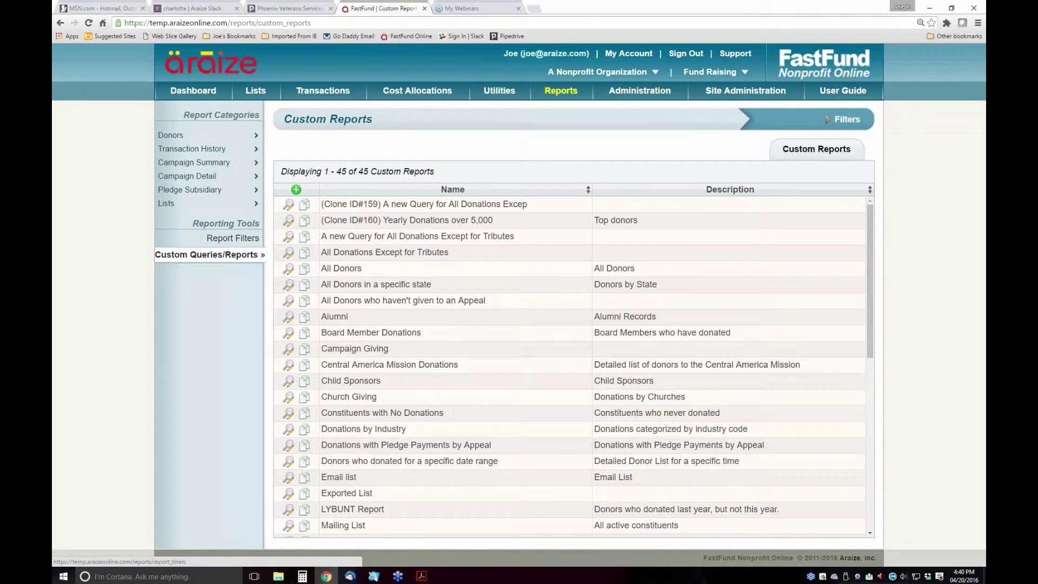
{"action": "scroll", "coordinate": [492, 336], "scroll_direction": "down", "scroll_amount": 5}
{"action": "scroll", "coordinate": [483, 350], "scroll_direction": "down", "scroll_amount": 2}
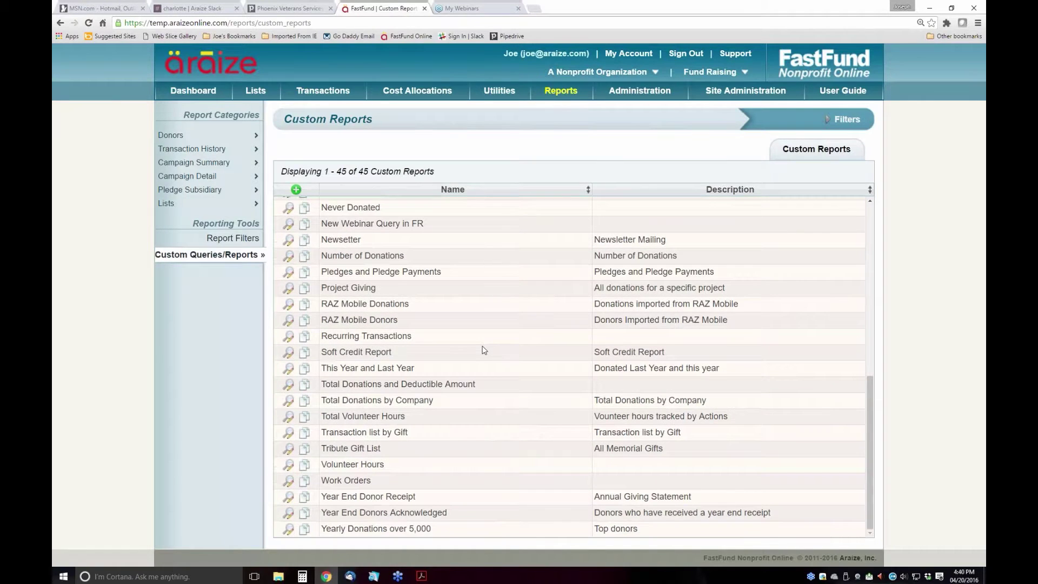
Change the Yearly Donations over 5,000 date filter to 07/01/2015–04/20/2016.
{"action": "left_click", "coordinate": [288, 530]}
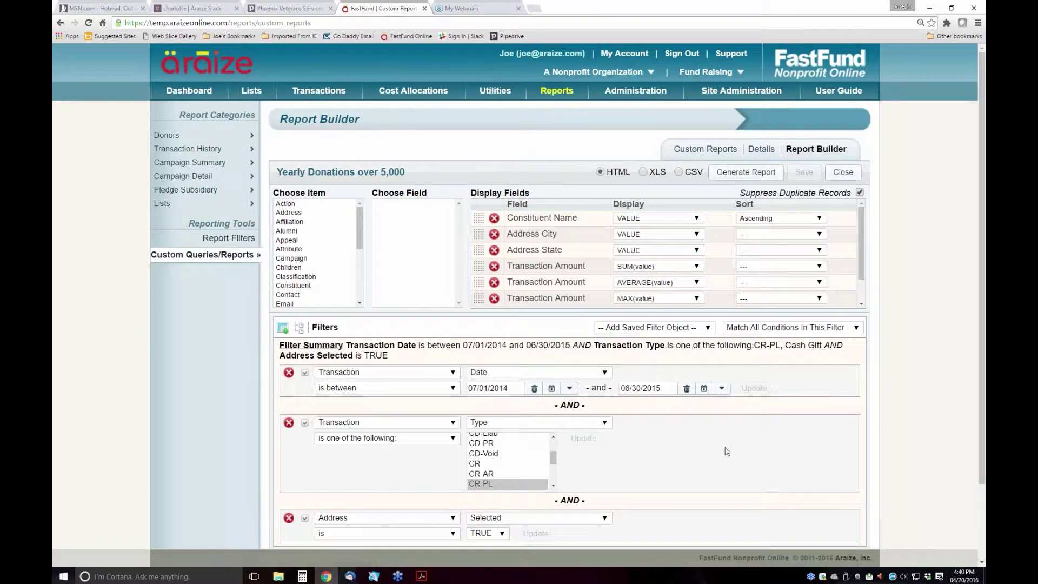
{"action": "scroll", "coordinate": [722, 443], "scroll_direction": "down", "scroll_amount": 3}
{"action": "scroll", "coordinate": [712, 364], "scroll_direction": "up", "scroll_amount": 3}
{"action": "left_click", "coordinate": [508, 388]}
{"action": "key", "text": "End"}
{"action": "type", "text": "5"}
{"action": "key", "text": "Tab"}
{"action": "type", "text": "04202016"}
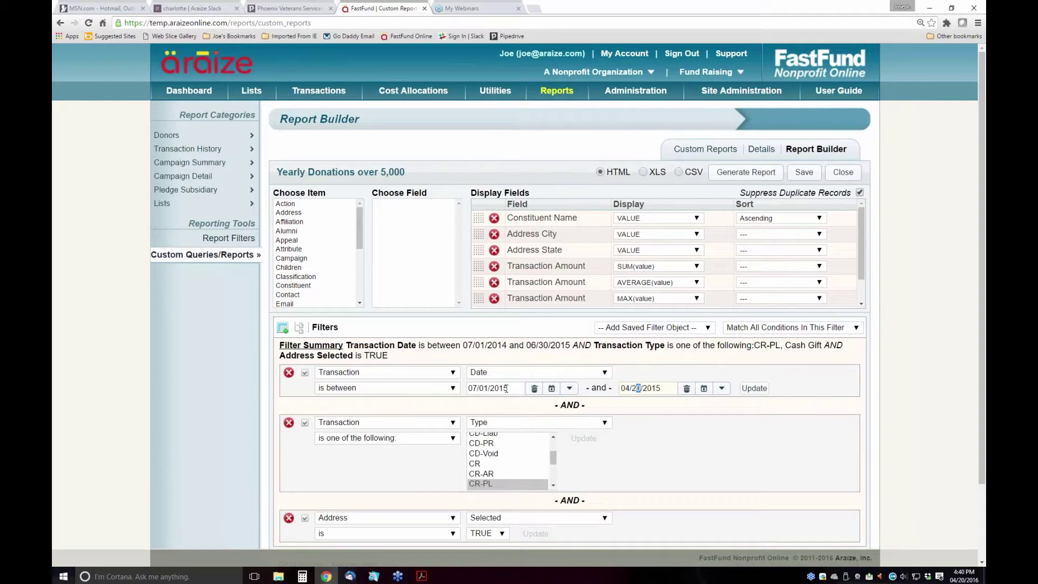
{"action": "key", "text": "Tab"}
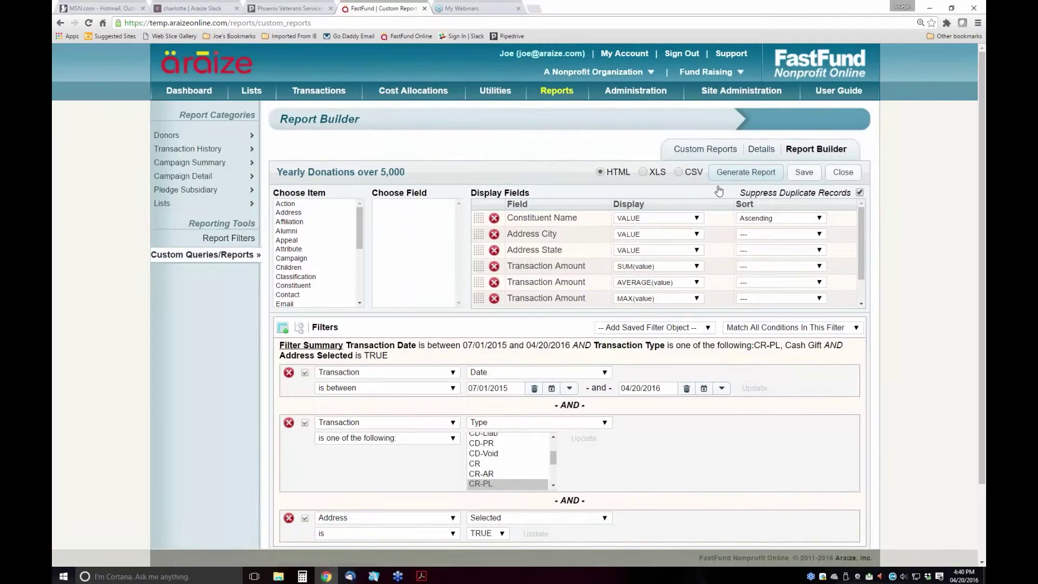
Generate and view the donor report, then head back to Custom Reports.
{"action": "left_click", "coordinate": [746, 172]}
{"action": "left_click", "coordinate": [525, 289]}
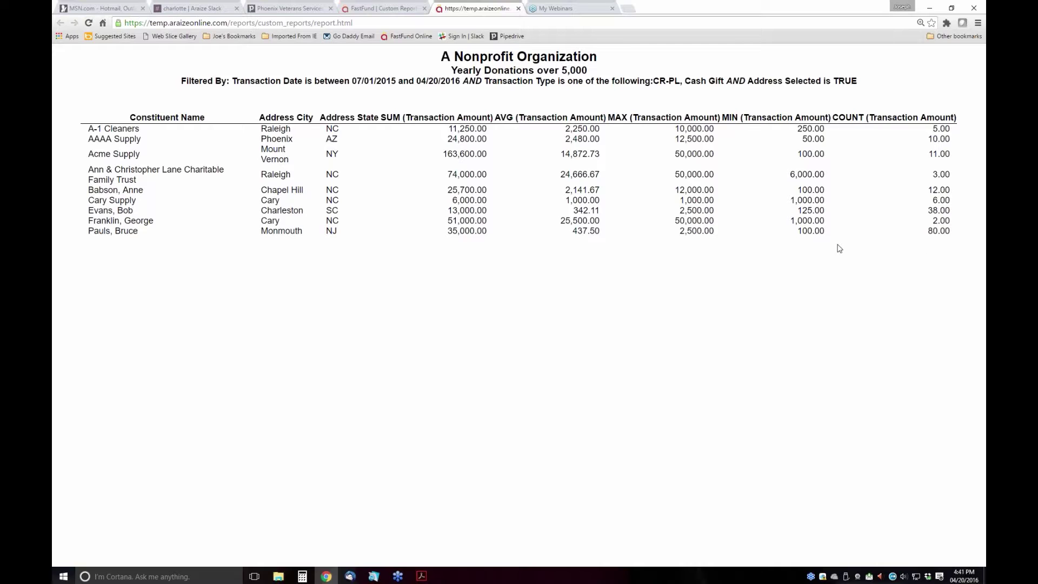
{"action": "left_click", "coordinate": [518, 9]}
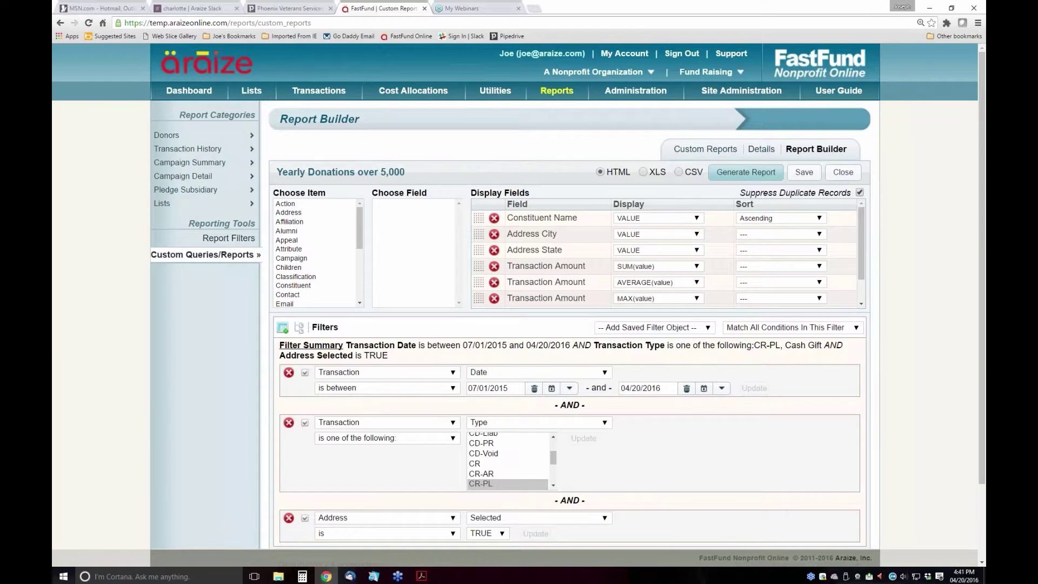
{"action": "left_click", "coordinate": [719, 149]}
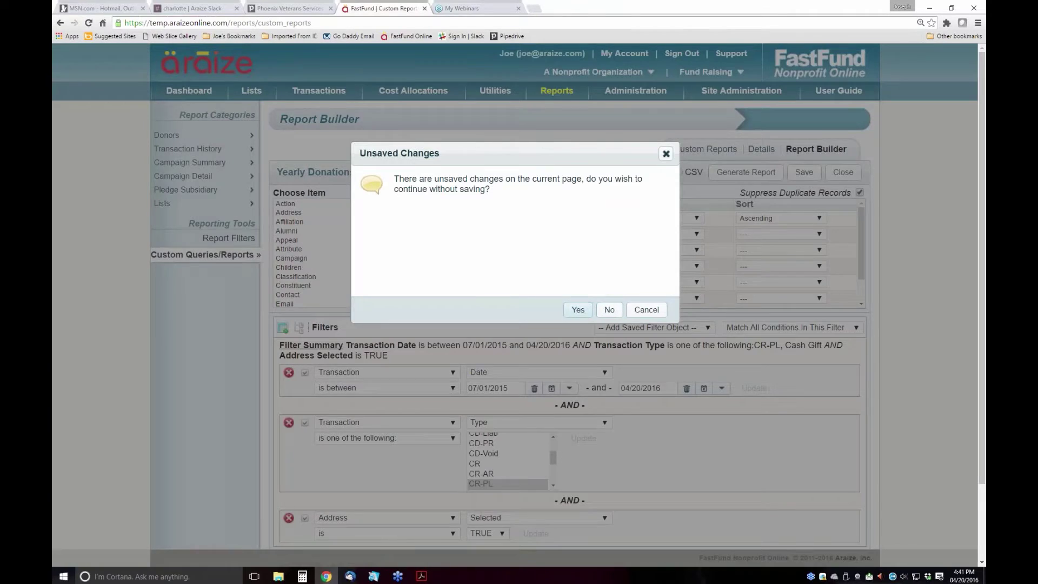
Confirm Yes to discard the unsaved date changes and return to the 45 custom reports.
{"action": "key", "text": "Return"}
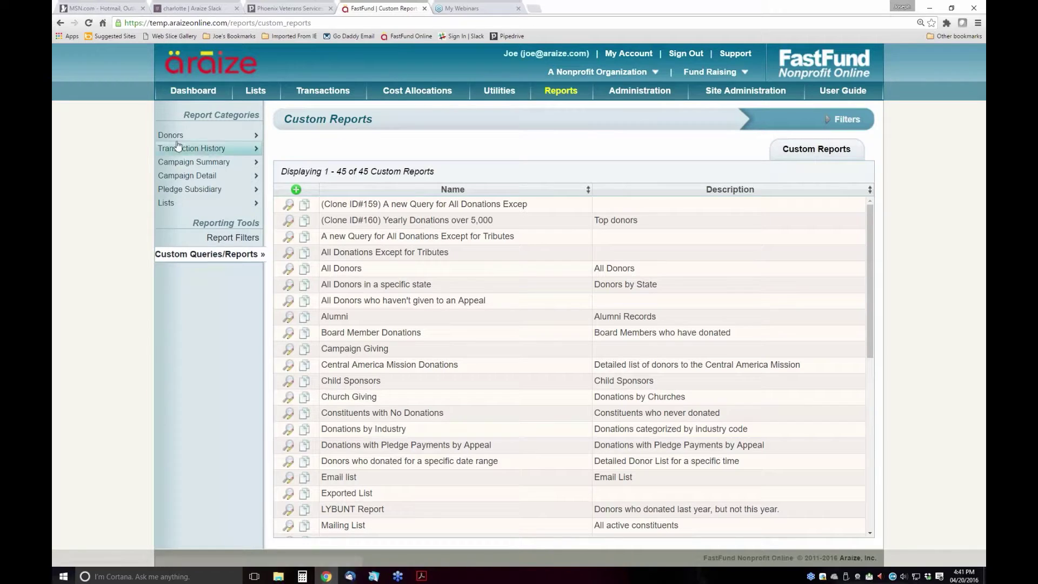
{"action": "mouse_move", "coordinate": [176, 137]}
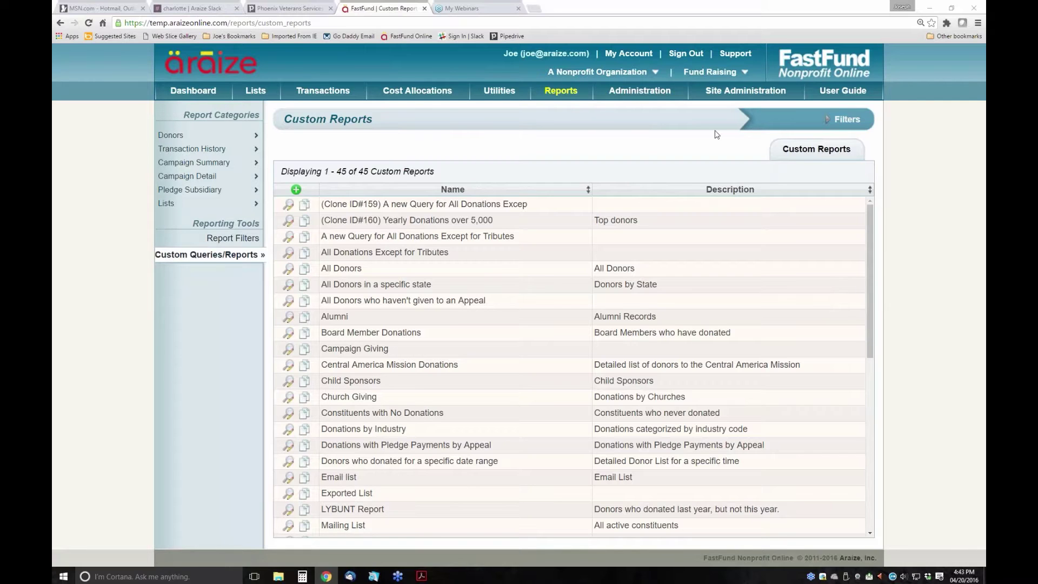
Switch to the Accounting application and open the Budgets list covering 2012 through 2016.
{"action": "left_click", "coordinate": [711, 72]}
{"action": "left_click", "coordinate": [710, 89]}
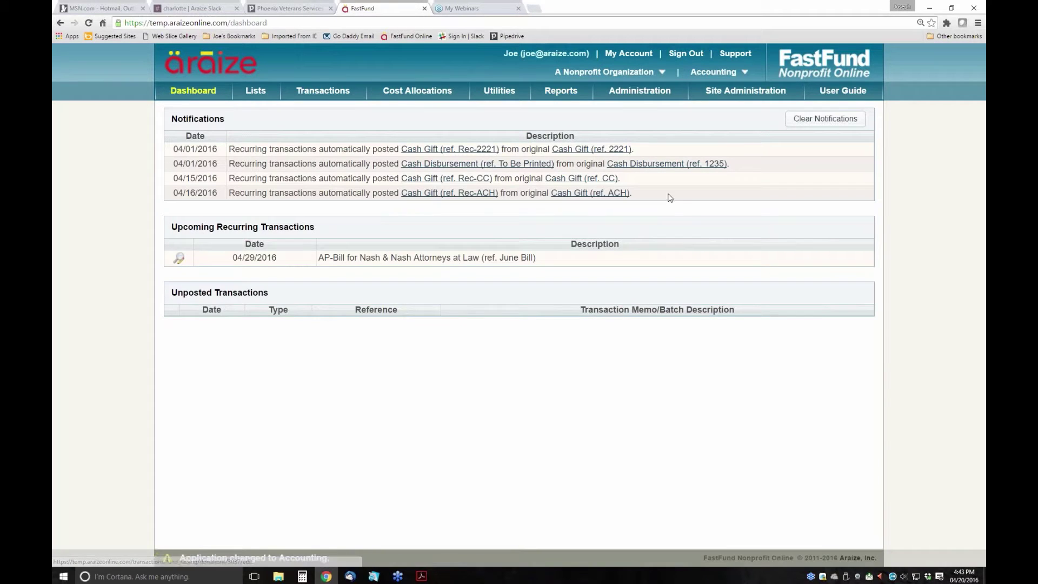
{"action": "left_click", "coordinate": [258, 91]}
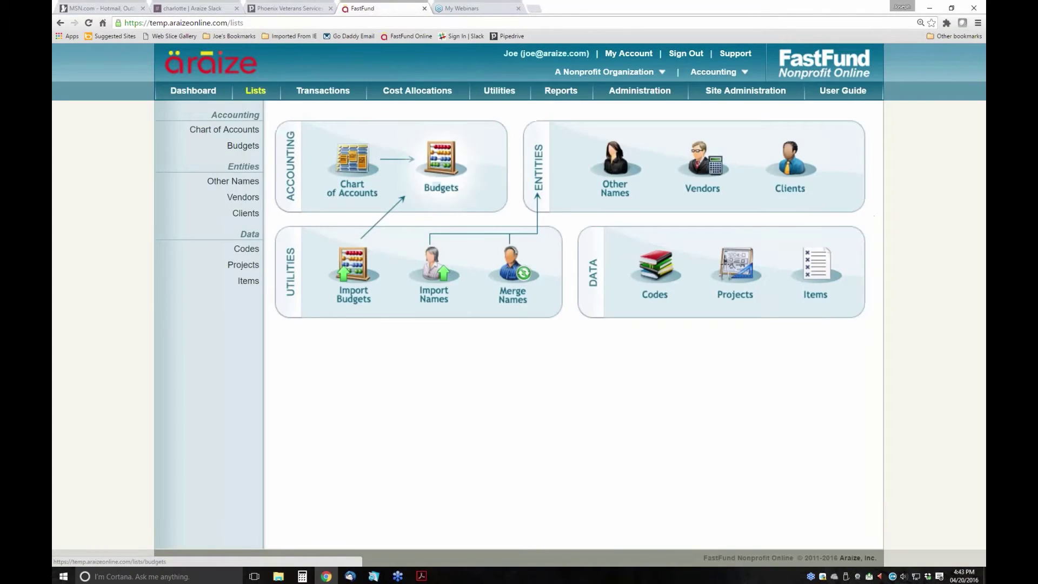
{"action": "left_click", "coordinate": [447, 165]}
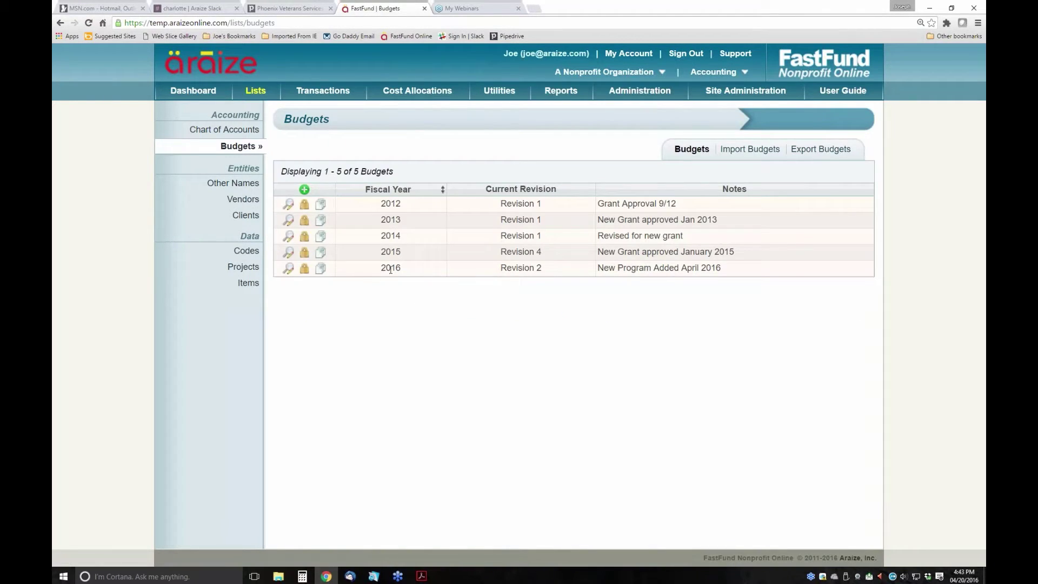
Open the 2016 budget and filter account numbers to __-100-030-____, showing four accounts at 0.00.
{"action": "left_click", "coordinate": [289, 269]}
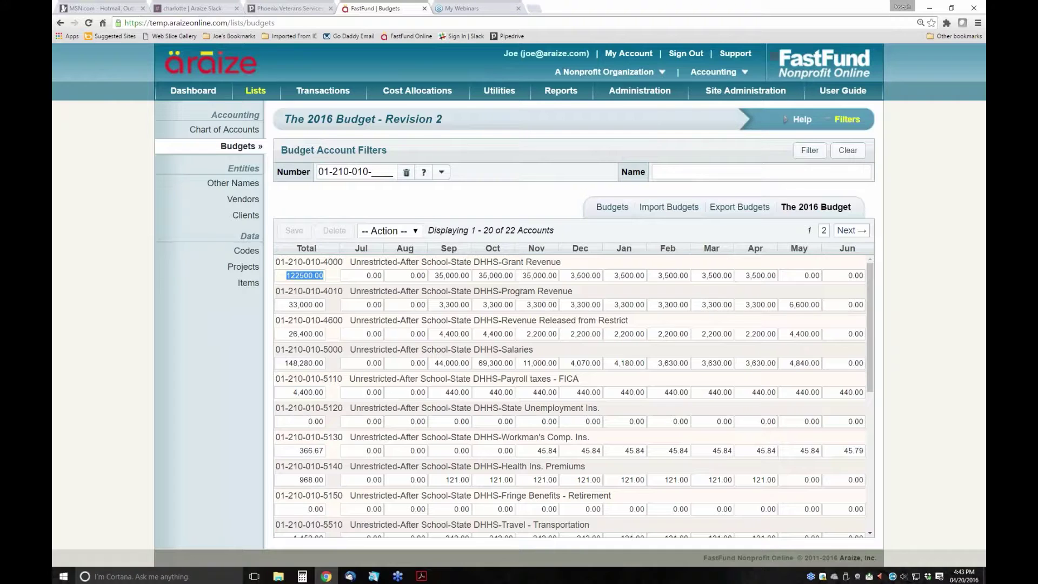
{"action": "left_click", "coordinate": [844, 153]}
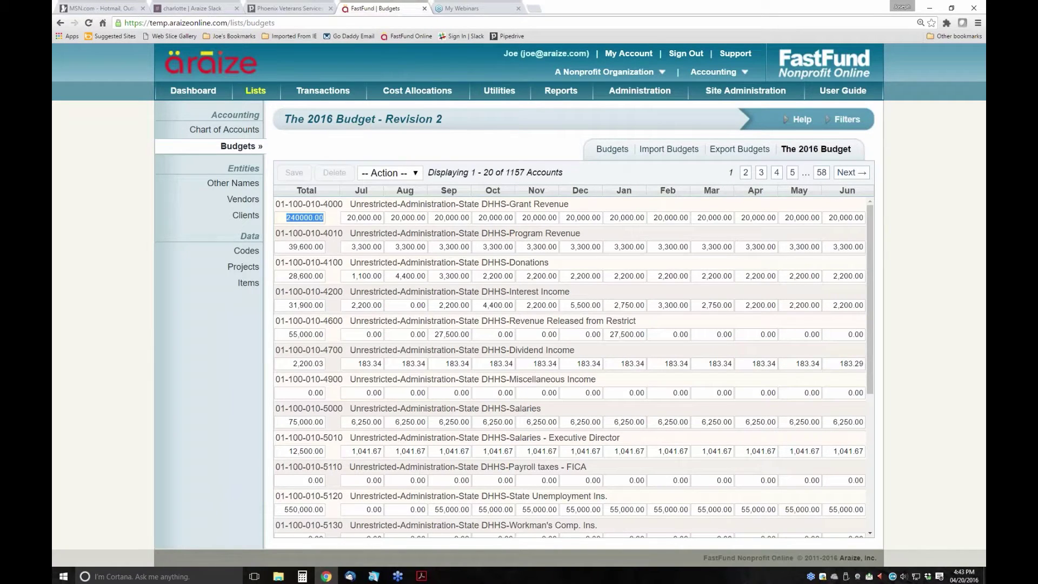
{"action": "left_click", "coordinate": [828, 122]}
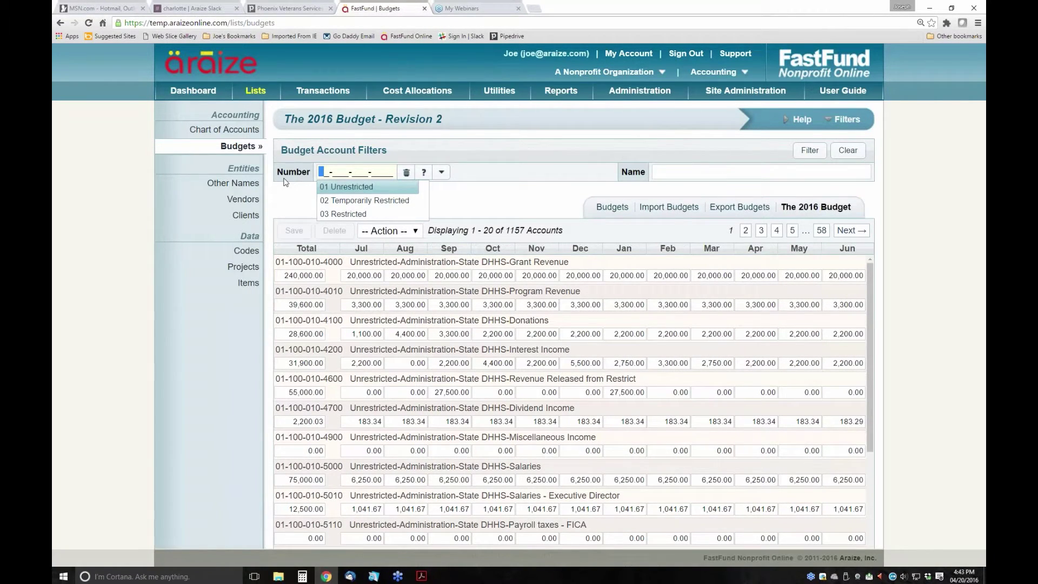
{"action": "type", "text": "01-"}
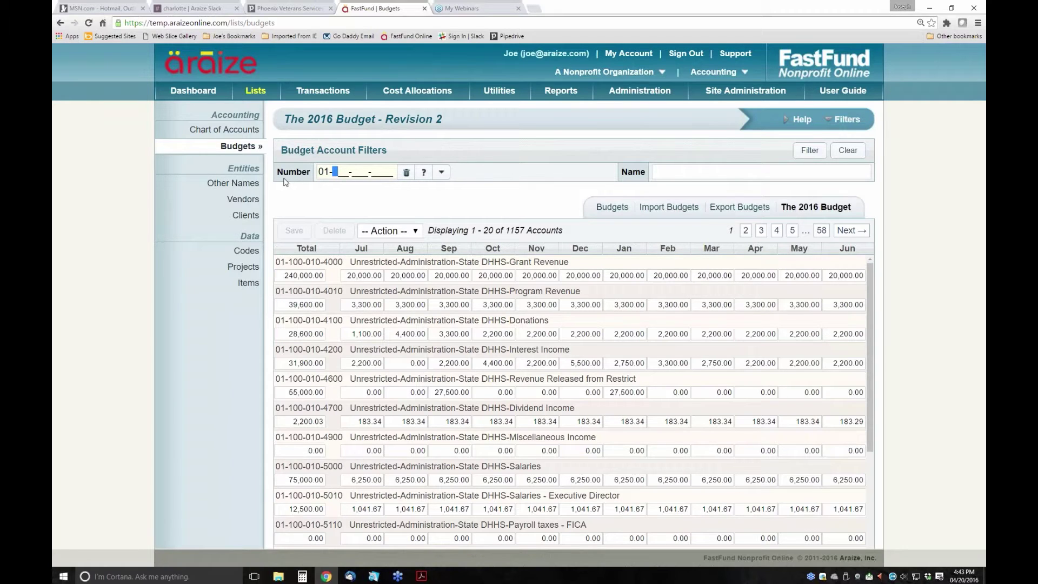
{"action": "key", "text": "BackSpace"}
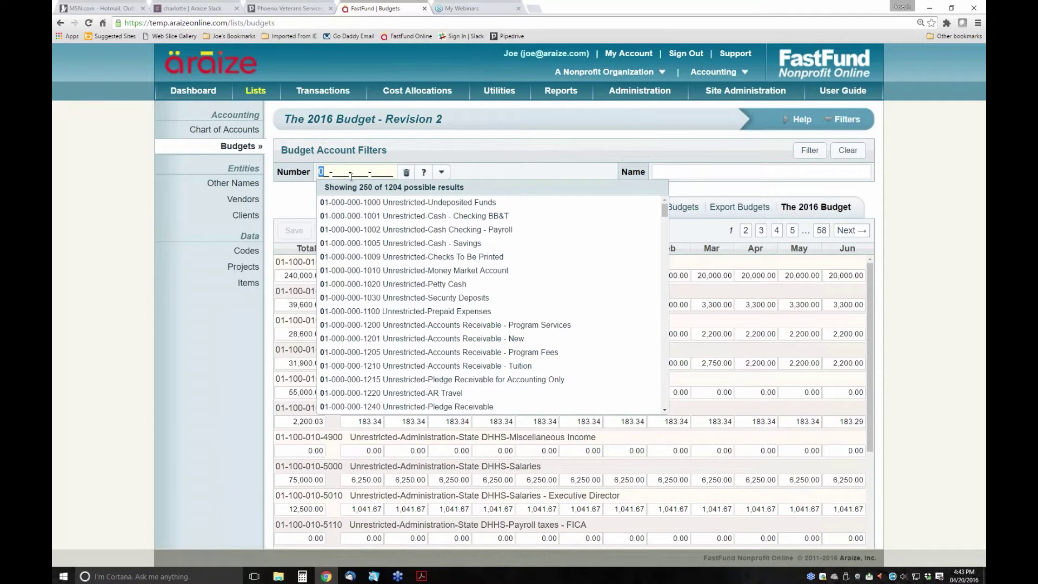
{"action": "key", "text": "Right"}
{"action": "key", "text": "Right"}
{"action": "left_click", "coordinate": [406, 172]}
{"action": "left_click", "coordinate": [339, 173]}
{"action": "type", "text": "100"}
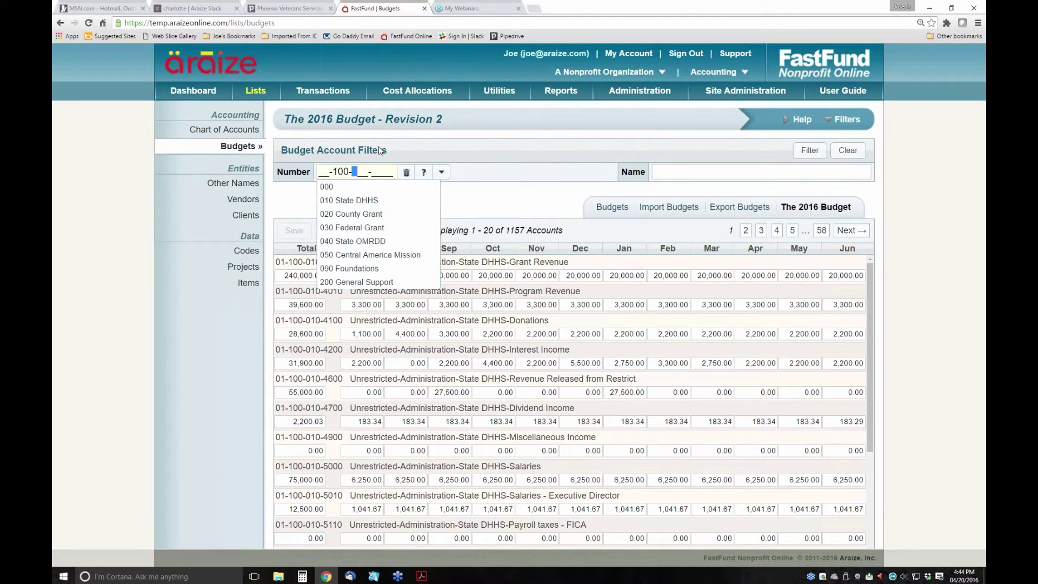
{"action": "left_click", "coordinate": [354, 228]}
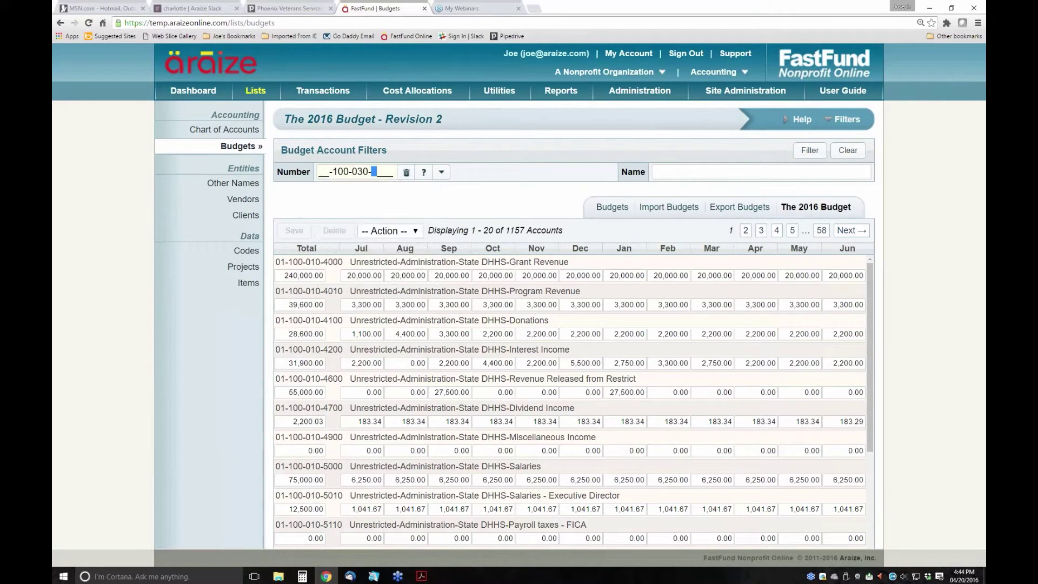
{"action": "left_click", "coordinate": [809, 151]}
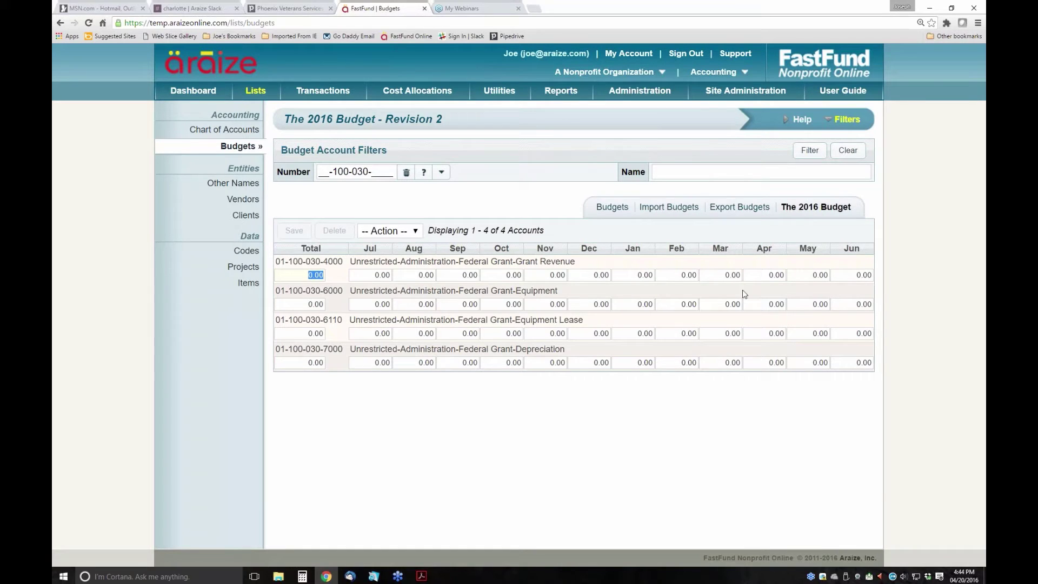
In Chart of Accounts Link/Unlink, choose Revenue/Expense with fund 02, program 100 and funding source 030.
{"action": "left_click", "coordinate": [255, 91]}
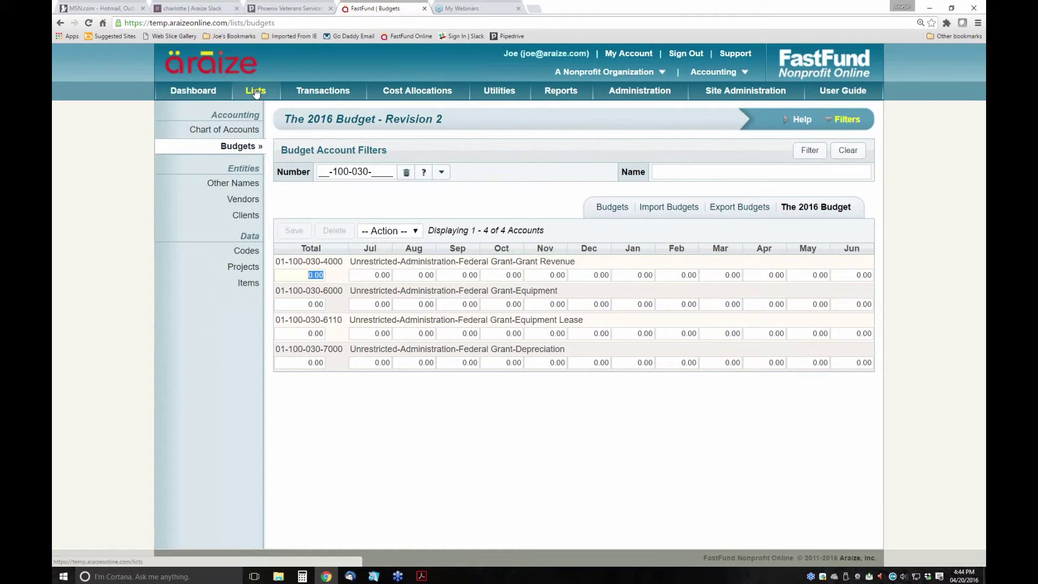
{"action": "left_click", "coordinate": [362, 162]}
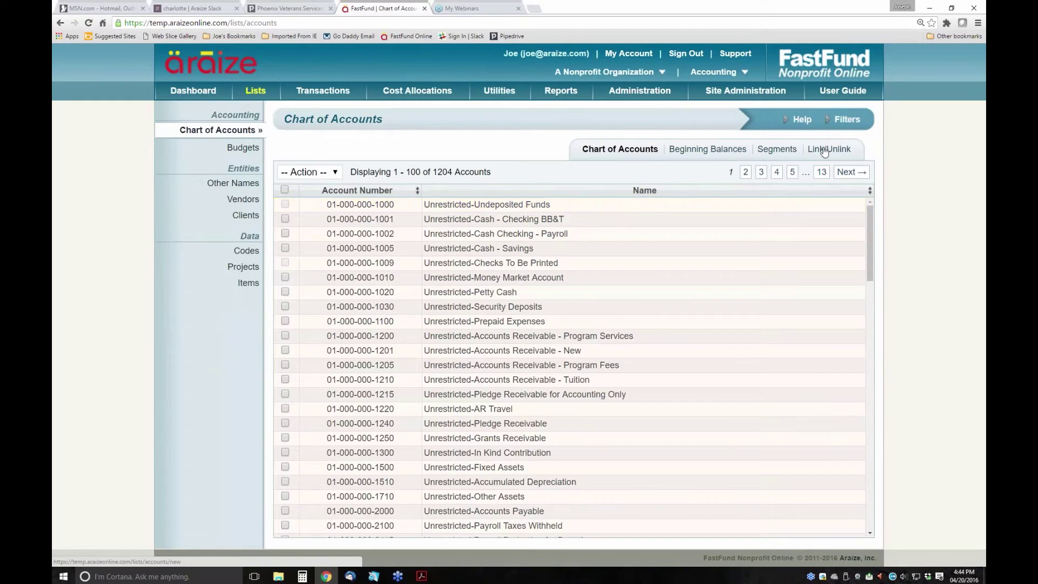
{"action": "left_click", "coordinate": [824, 151]}
{"action": "left_click", "coordinate": [771, 173]}
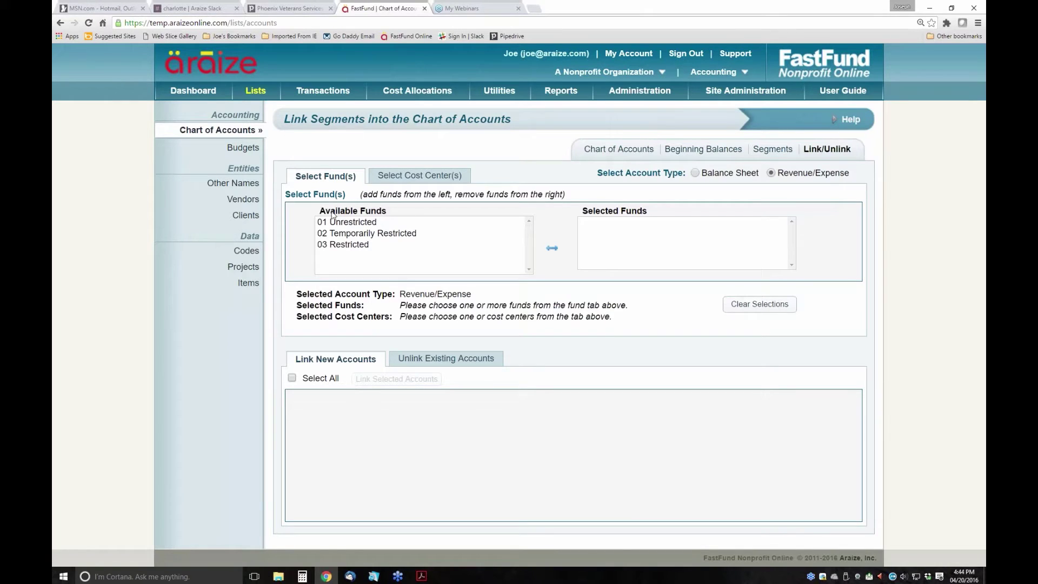
{"action": "double_click", "coordinate": [336, 235]}
{"action": "left_click", "coordinate": [414, 172]}
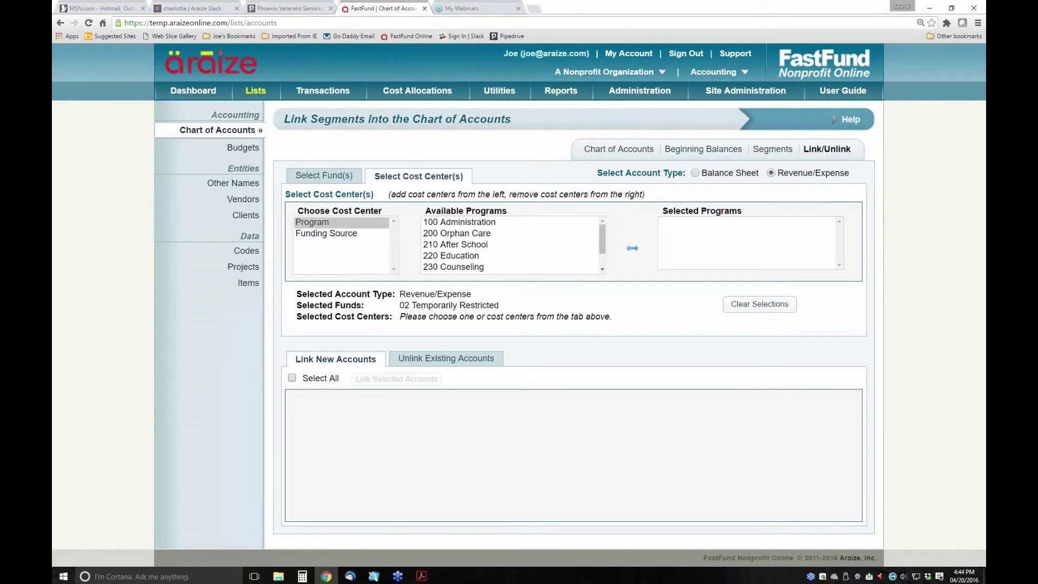
{"action": "double_click", "coordinate": [439, 223]}
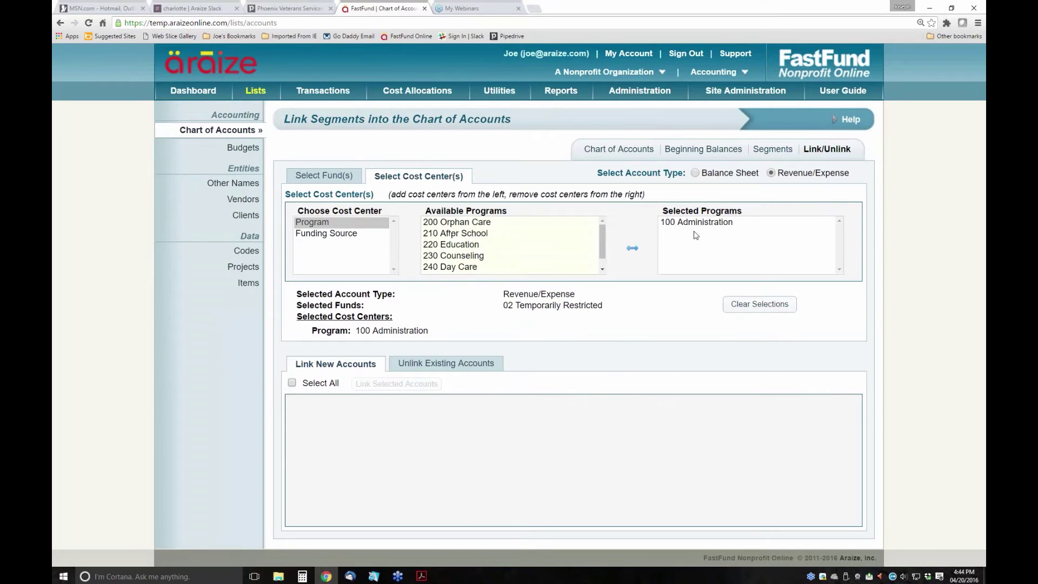
{"action": "left_click", "coordinate": [335, 233]}
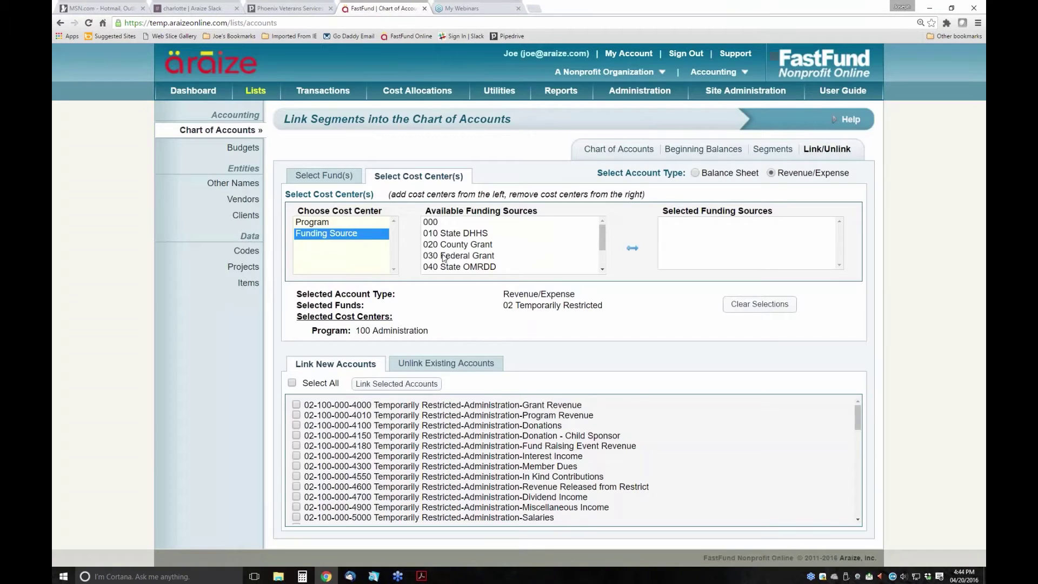
{"action": "double_click", "coordinate": [443, 257]}
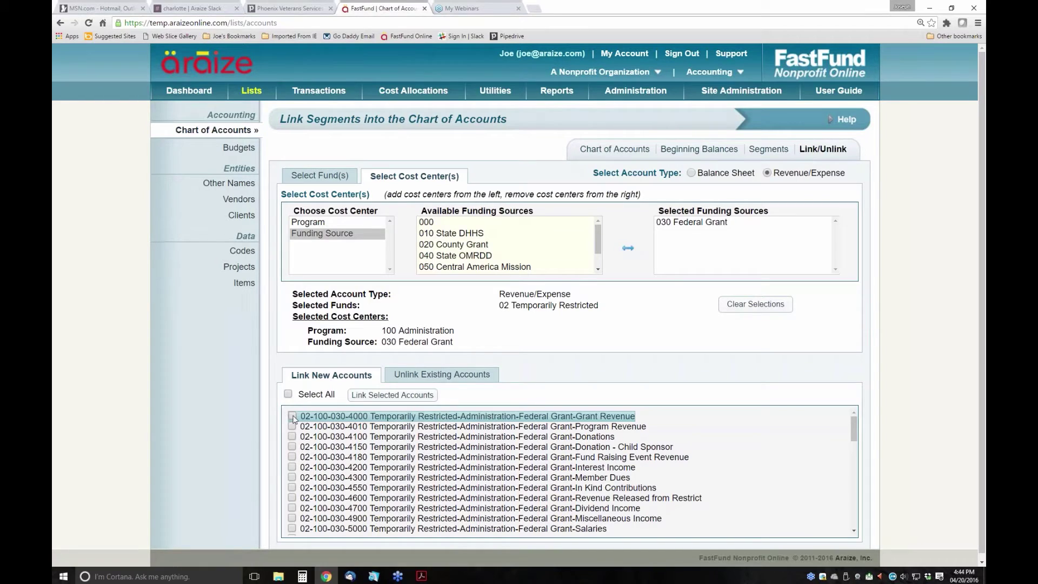
Add fund 01, mark the 4000 Grant Revenue and 4600 Revenue Released accounts, and link them.
{"action": "left_click", "coordinate": [292, 416]}
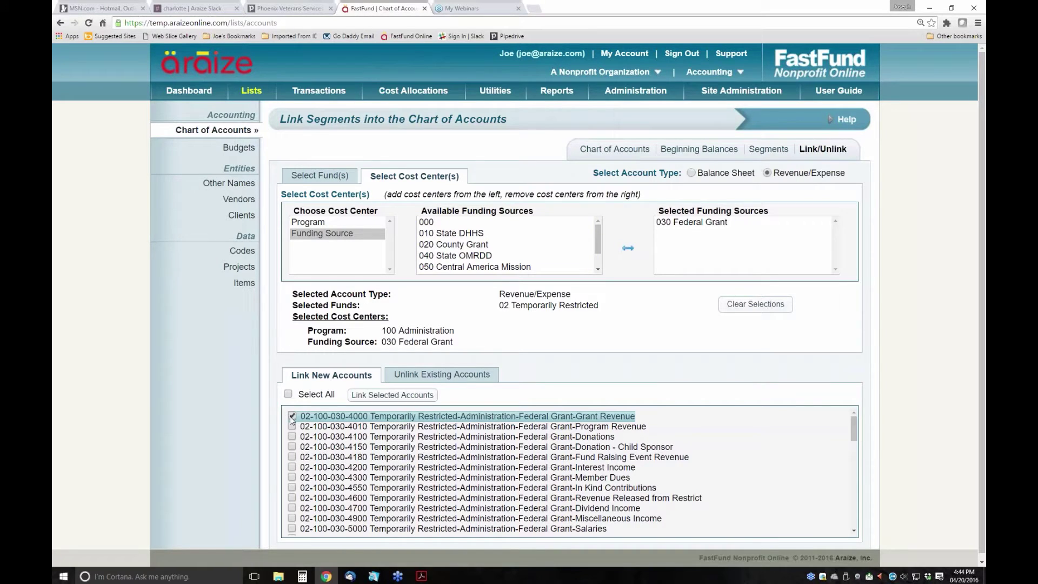
{"action": "left_click", "coordinate": [293, 498]}
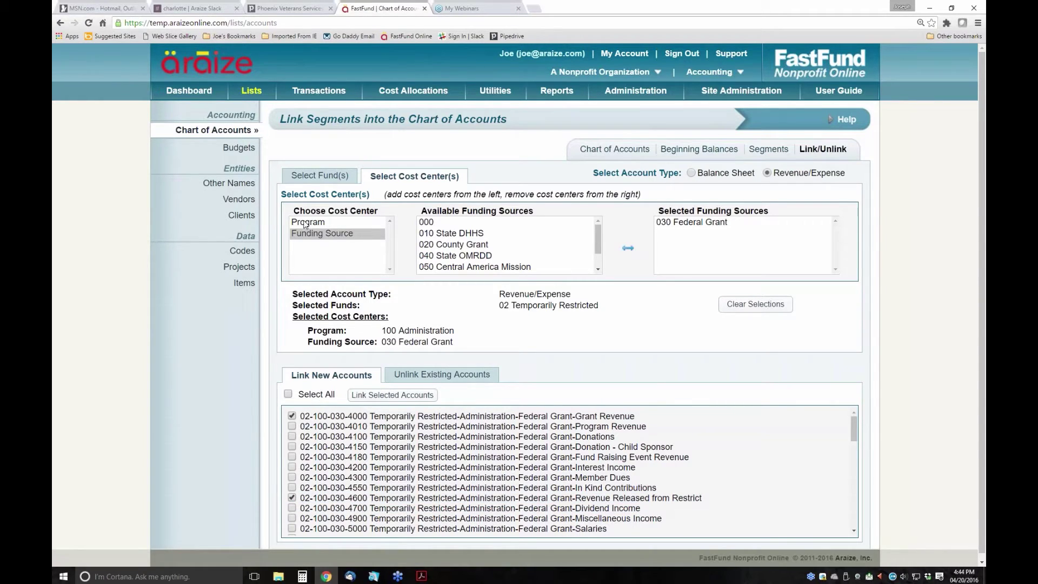
{"action": "left_click", "coordinate": [320, 176]}
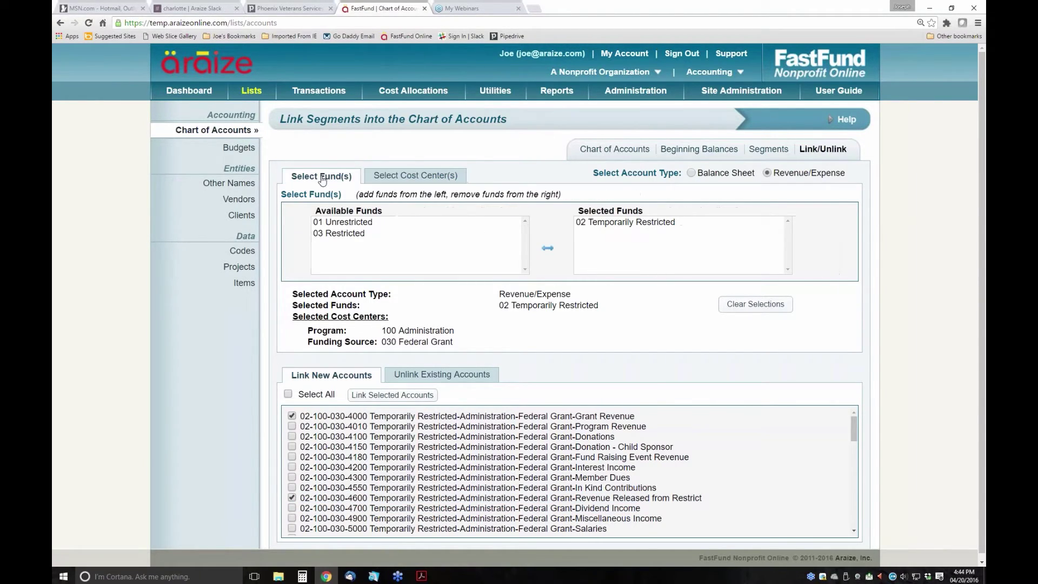
{"action": "left_click", "coordinate": [339, 226]}
{"action": "double_click", "coordinate": [339, 226]}
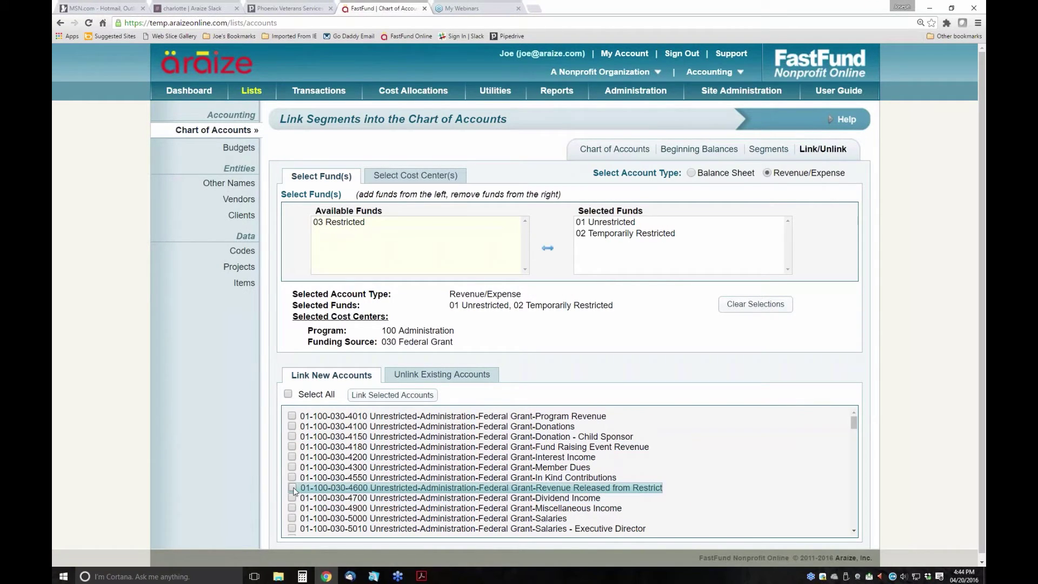
{"action": "scroll", "coordinate": [443, 506], "scroll_direction": "down", "scroll_amount": 3}
{"action": "scroll", "coordinate": [443, 506], "scroll_direction": "down", "scroll_amount": 10}
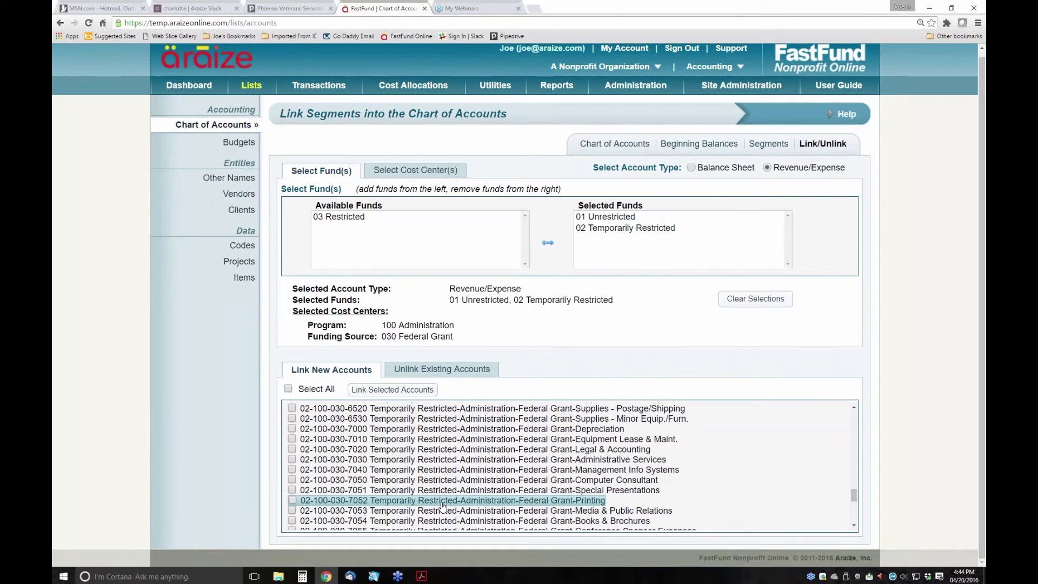
{"action": "scroll", "coordinate": [288, 466], "scroll_direction": "up", "scroll_amount": 8}
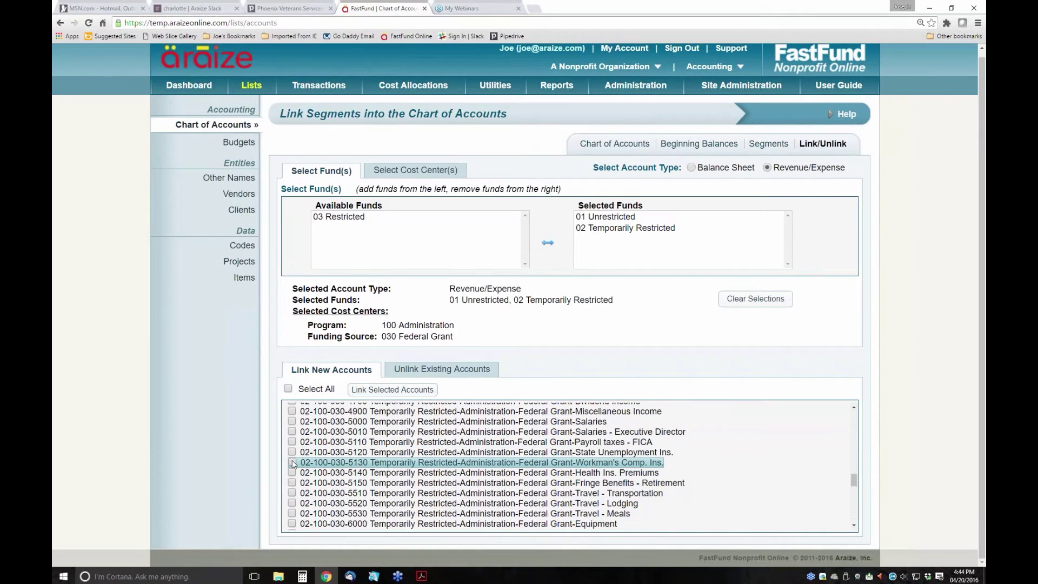
{"action": "scroll", "coordinate": [292, 464], "scroll_direction": "up", "scroll_amount": 2}
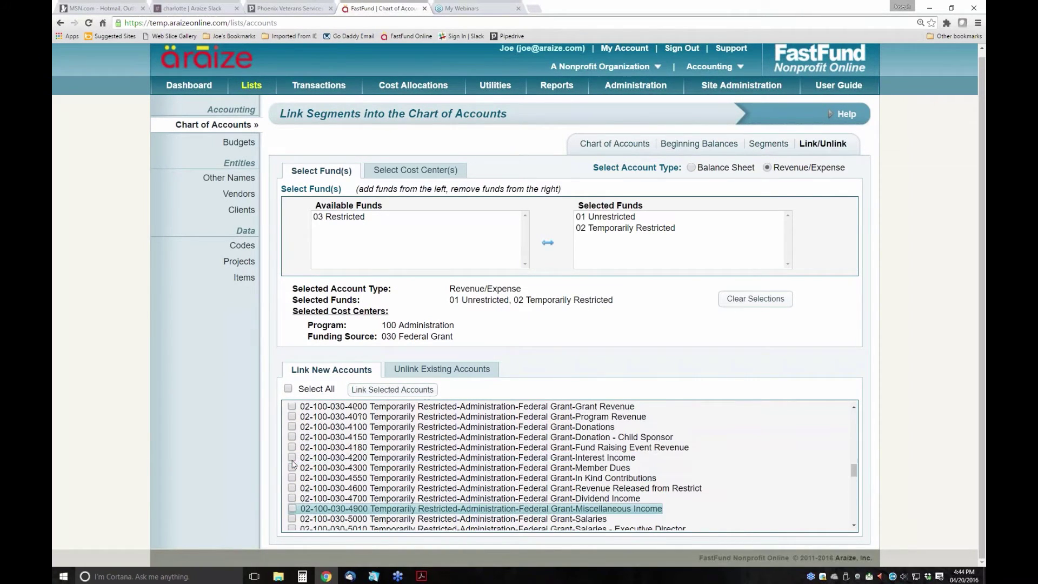
{"action": "left_click", "coordinate": [291, 406]}
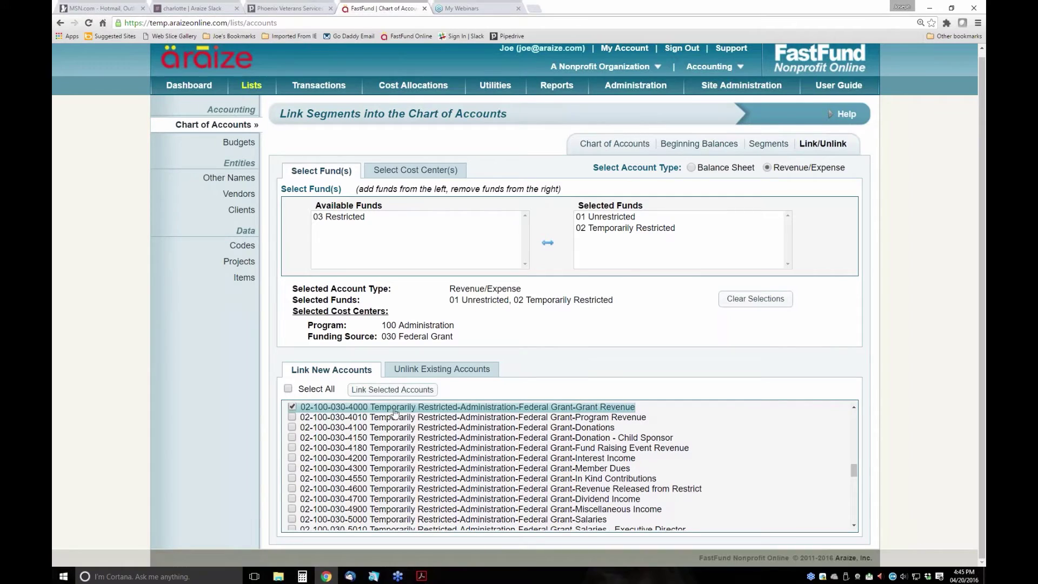
{"action": "left_click", "coordinate": [554, 489]}
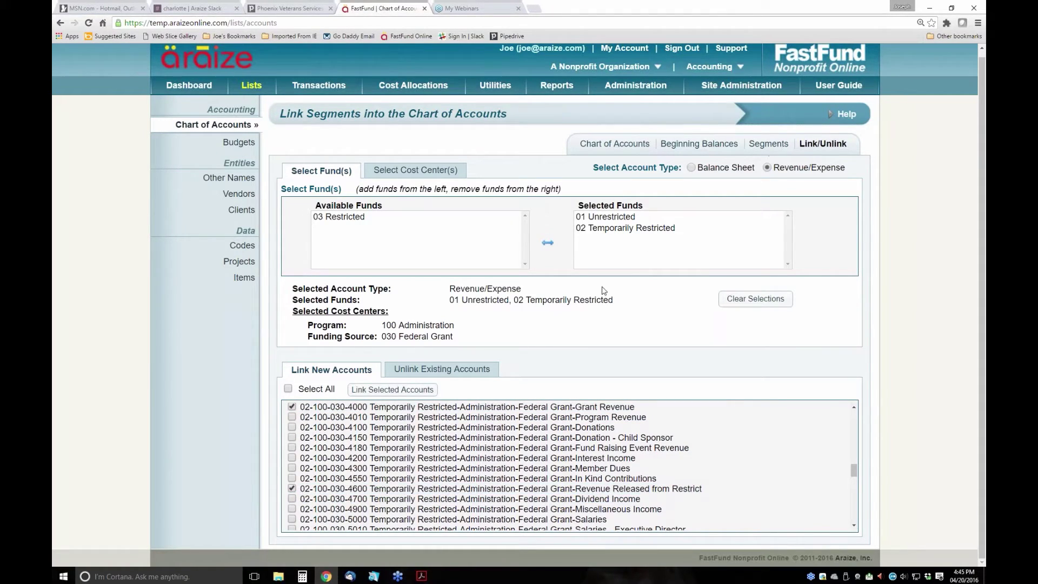
{"action": "left_click", "coordinate": [382, 394]}
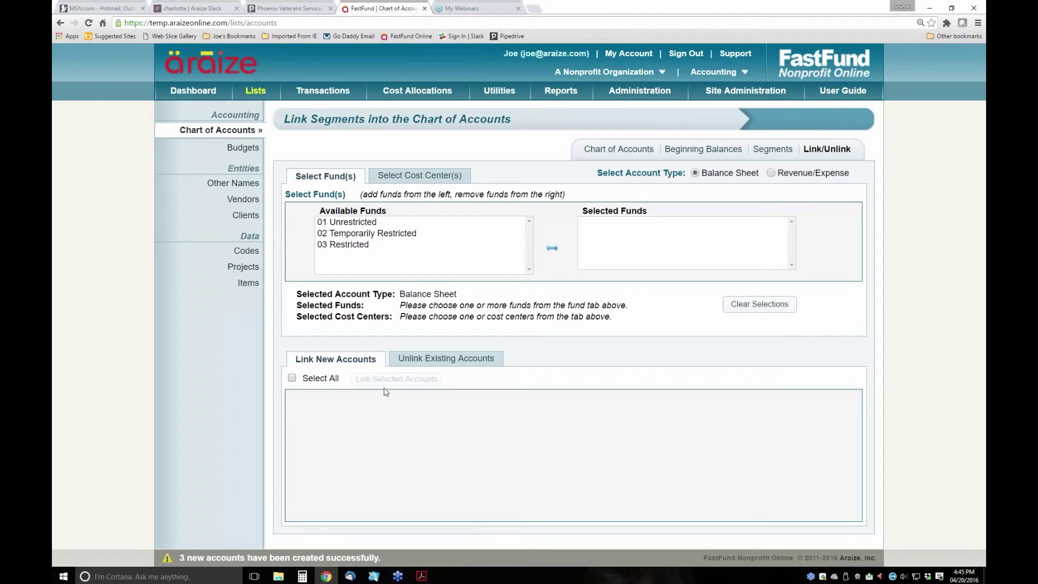
Reopen the 2016 budget filtered to __-100-030-____, now listing seven accounts including the new 02-100-030 revenue rows.
{"action": "left_click", "coordinate": [248, 150]}
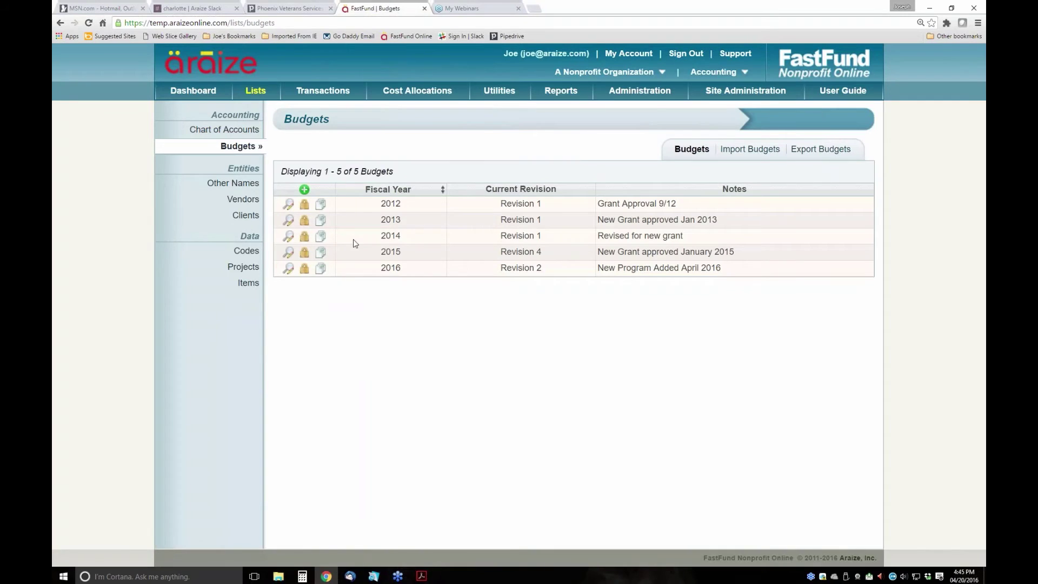
{"action": "left_click", "coordinate": [288, 268]}
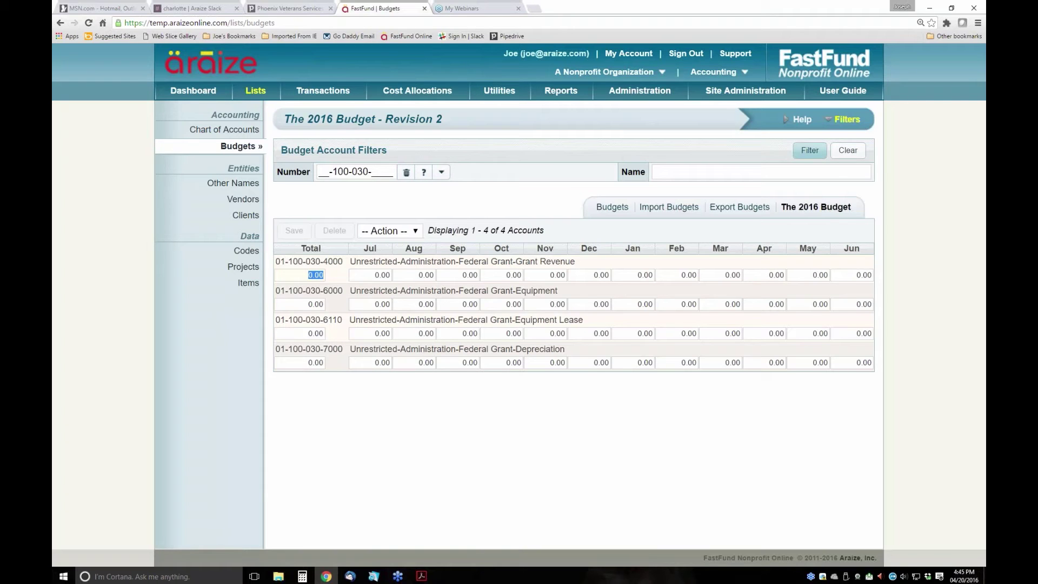
{"action": "left_click", "coordinate": [847, 151]}
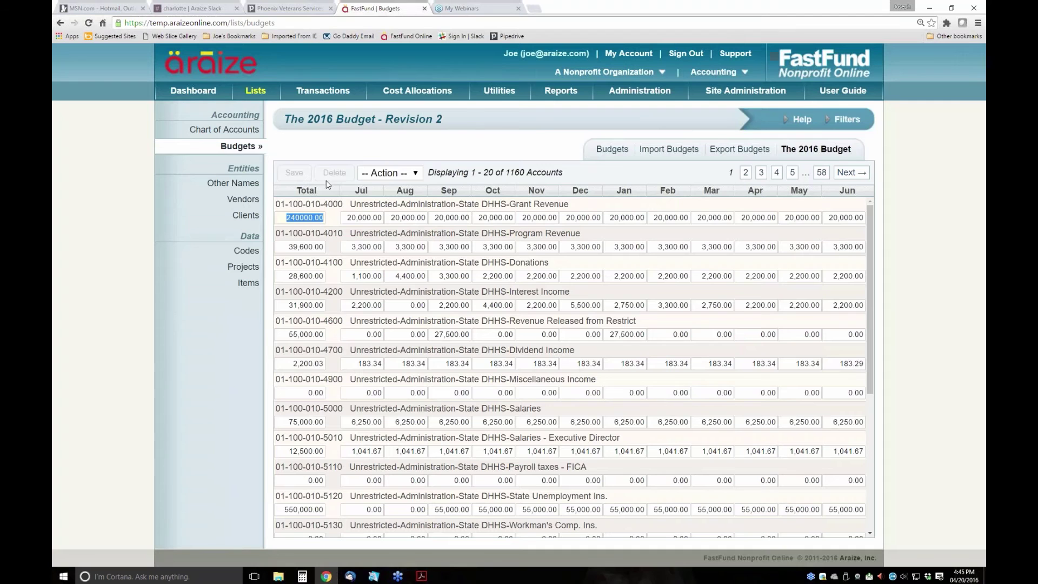
{"action": "left_click", "coordinate": [830, 124]}
{"action": "key", "text": "Tab"}
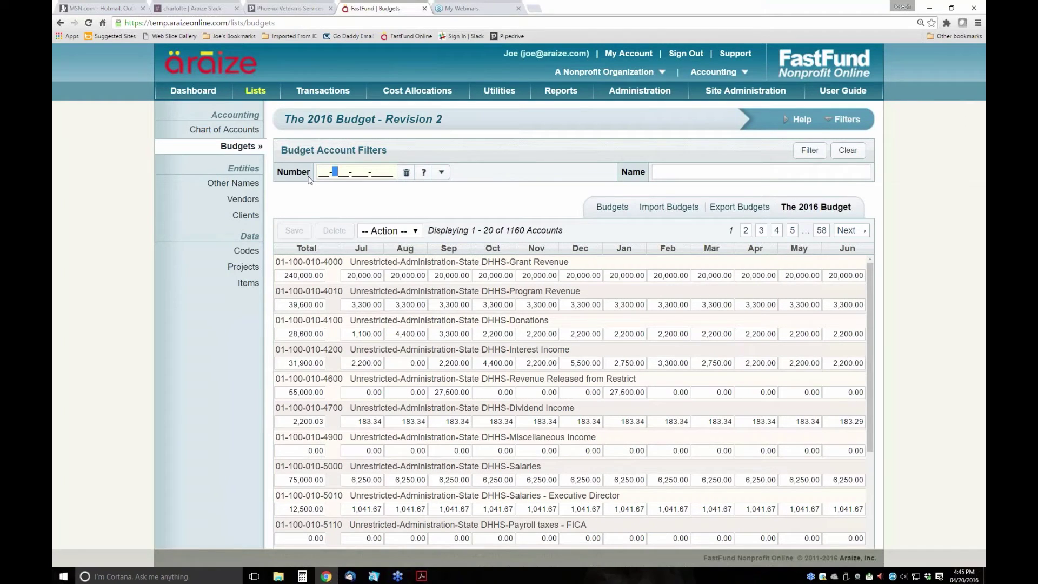
{"action": "key", "text": "Down"}
{"action": "key", "text": "Down"}
{"action": "key", "text": "Tab"}
{"action": "key", "text": "Down"}
{"action": "key", "text": "Down"}
{"action": "key", "text": "Down"}
{"action": "key", "text": "Down"}
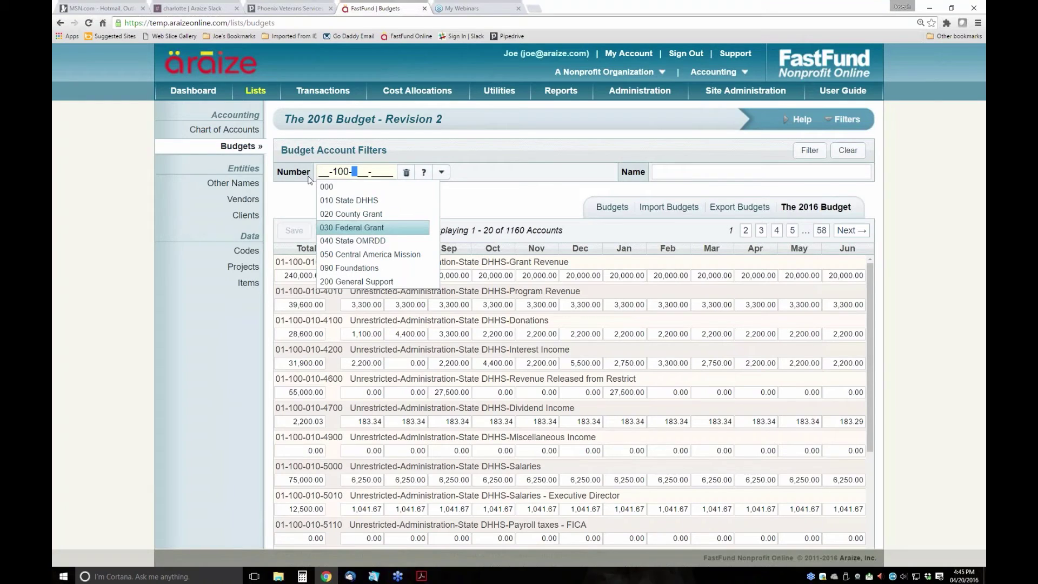
{"action": "key", "text": "Tab"}
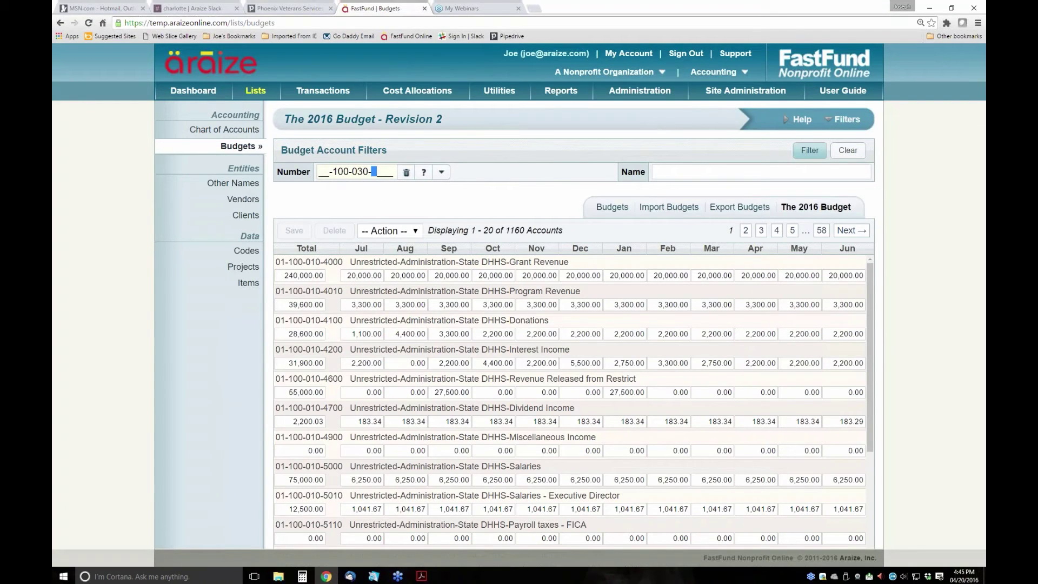
{"action": "left_click", "coordinate": [807, 153]}
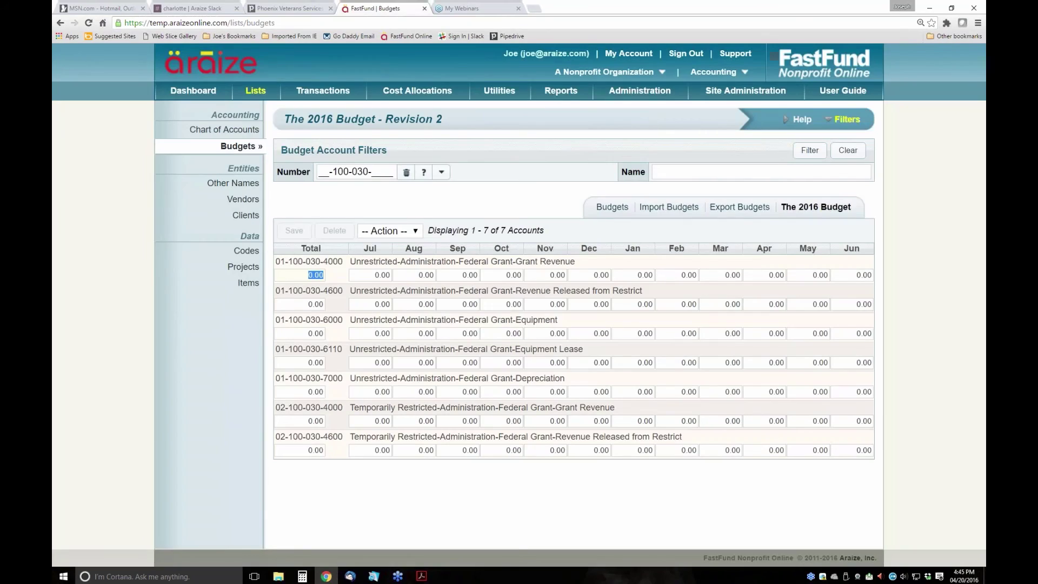